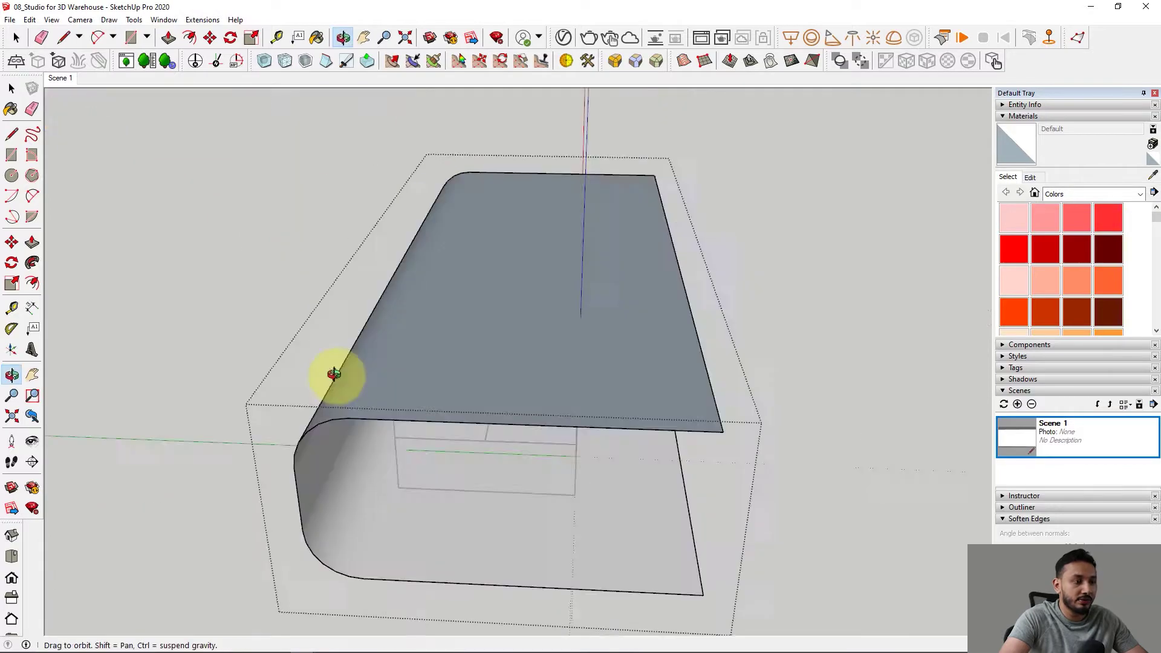
Step: Draw an upright, roughly square rectangle standing on the studio backdrop's floor between the two side lights, locked perpendicular to the green axis
{"action": "scroll", "coordinate": [520, 332], "scroll_direction": "up", "scroll_amount": 2}
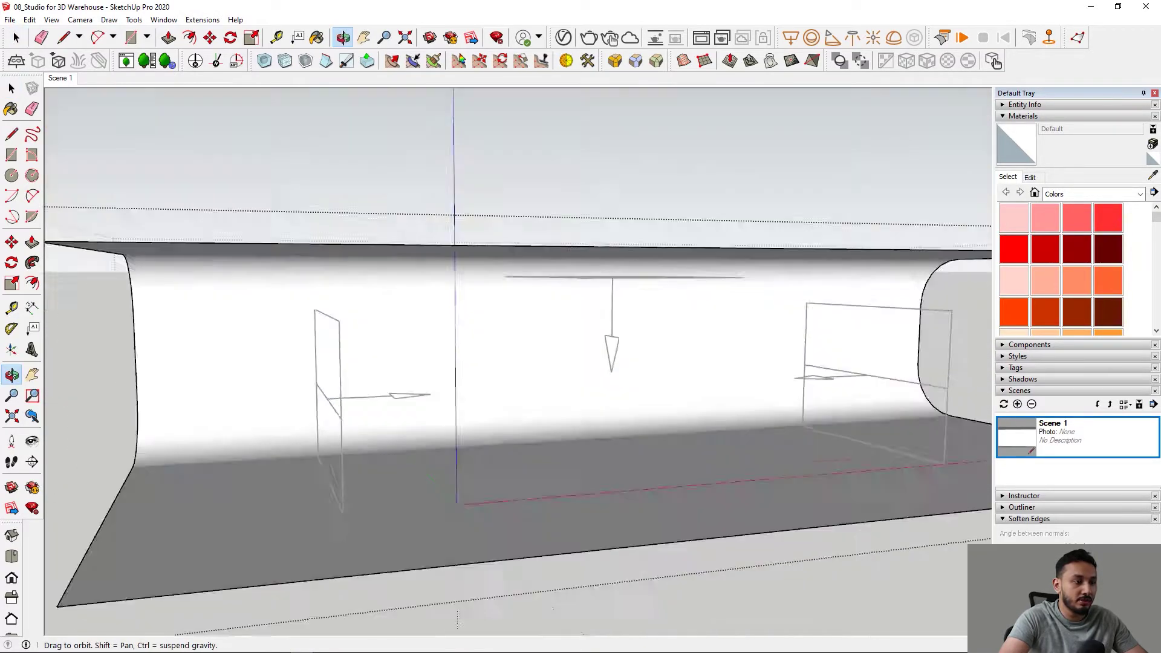
{"action": "scroll", "coordinate": [466, 407], "scroll_direction": "down", "scroll_amount": 5}
{"action": "middle_click_drag", "start_coordinate": [466, 407], "coordinate": [192, 350]}
{"action": "scroll", "coordinate": [407, 401], "scroll_direction": "up", "scroll_amount": 5}
{"action": "scroll", "coordinate": [543, 426], "scroll_direction": "down", "scroll_amount": 3}
{"action": "key", "text": "r"}
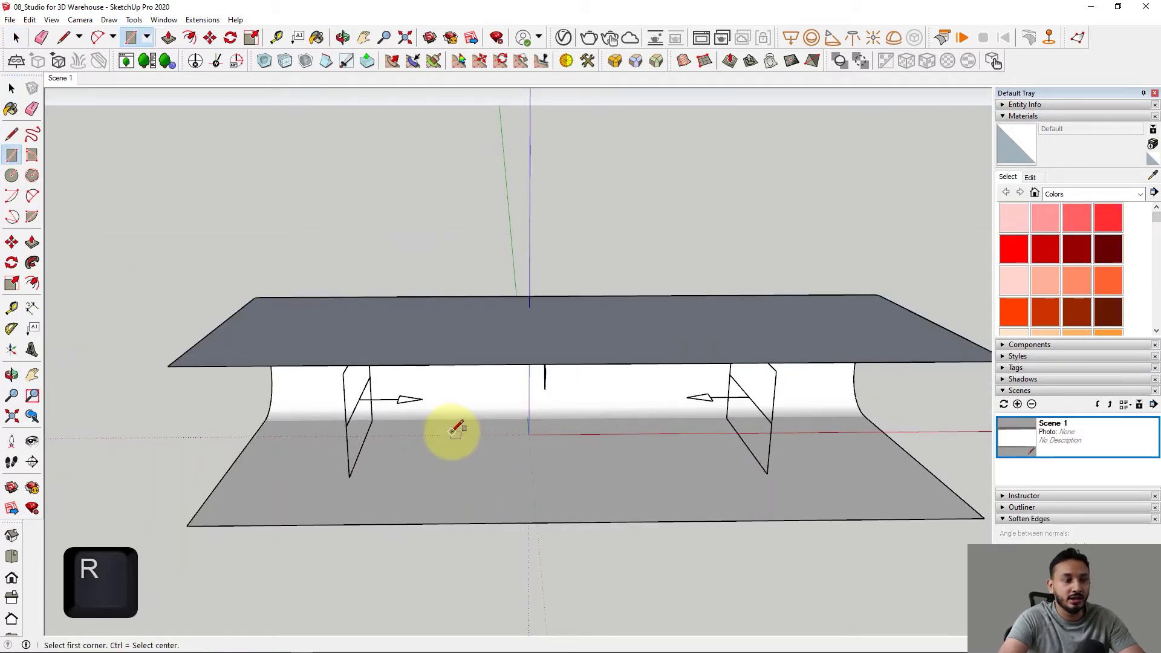
{"action": "key", "text": "Left"}
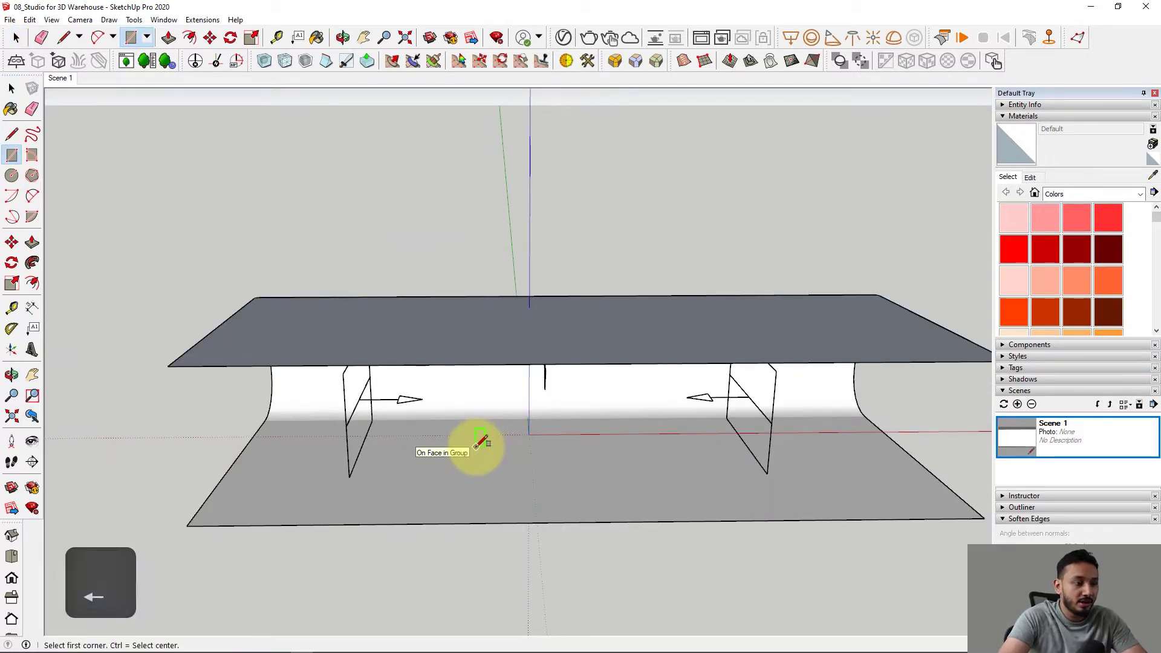
{"action": "middle_click_drag", "start_coordinate": [482, 442], "coordinate": [532, 454]}
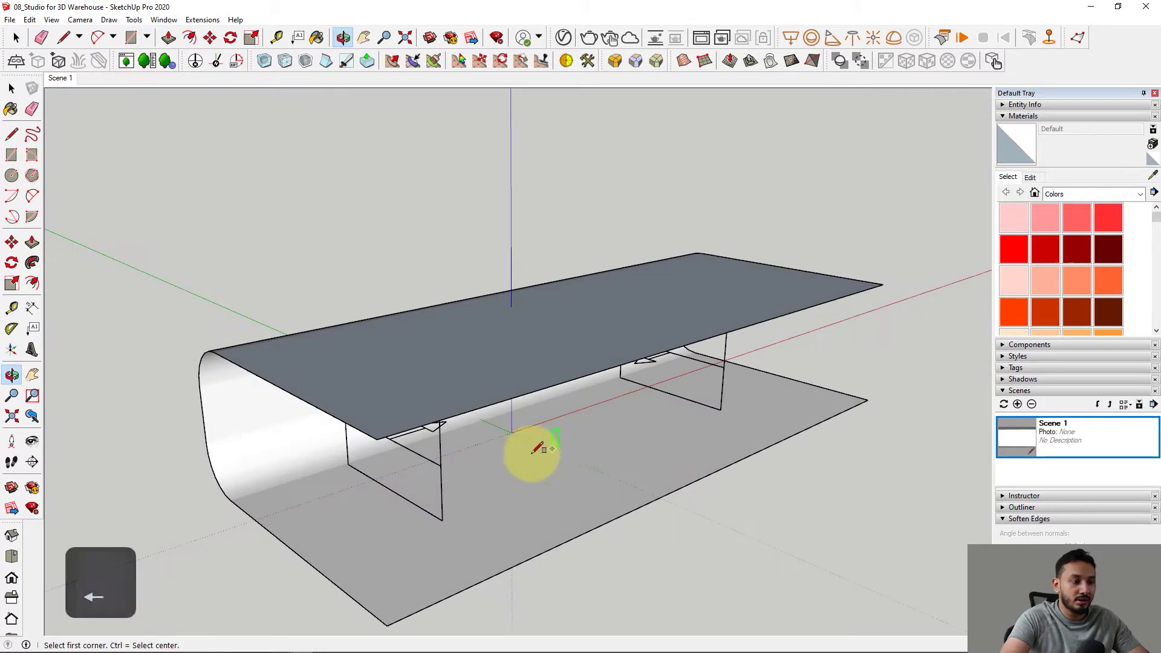
{"action": "scroll", "coordinate": [515, 463], "scroll_direction": "up", "scroll_amount": 2}
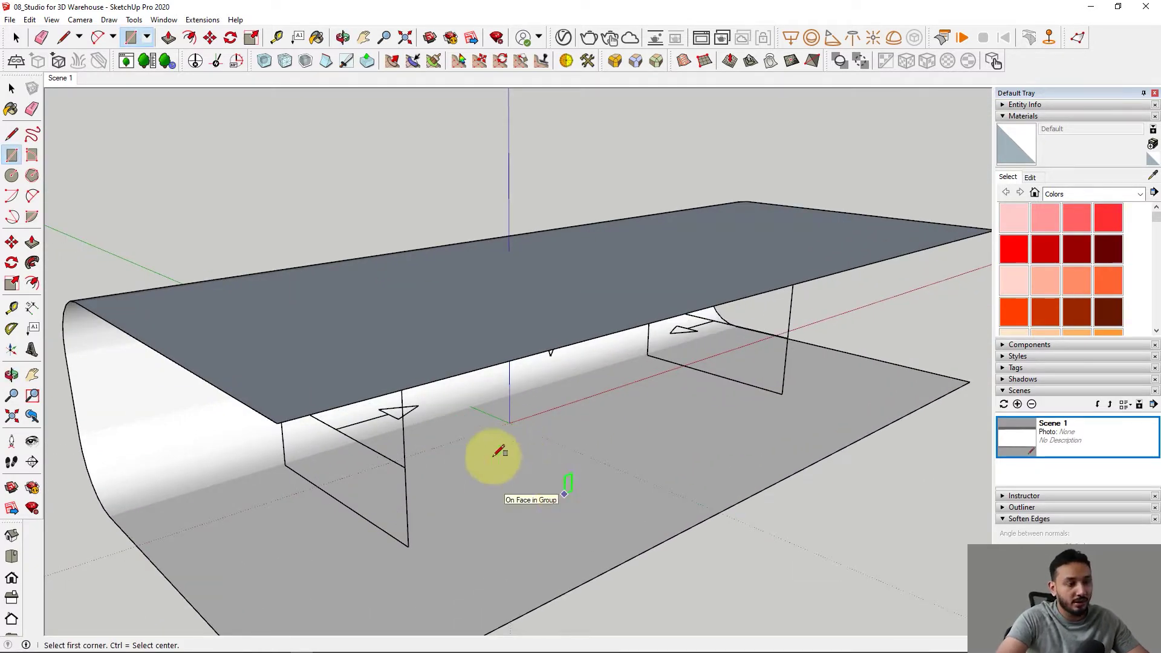
{"action": "left_click", "coordinate": [507, 468]}
{"action": "middle_click_drag", "start_coordinate": [647, 293], "coordinate": [544, 272]}
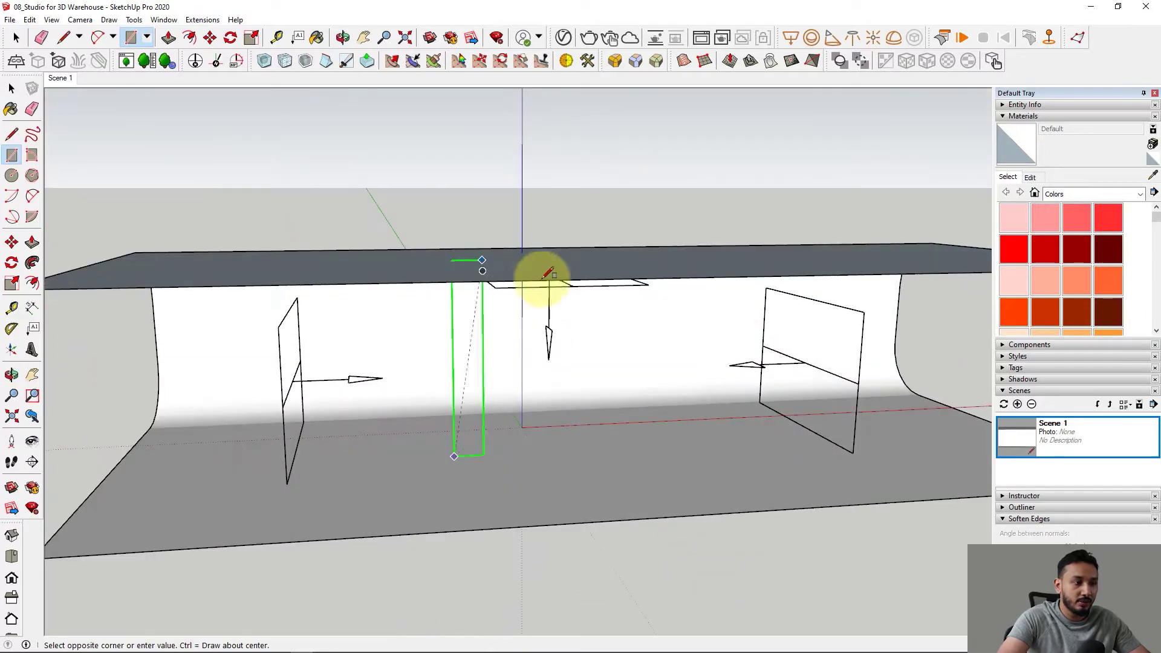
{"action": "left_click", "coordinate": [656, 254]}
{"action": "key", "text": "space"}
Step: Import 4HKb9PU3oJ_Updated as a texture and fit it onto the upright face from its lower-left corner to its top edge
{"action": "scroll", "coordinate": [547, 406], "scroll_direction": "up", "scroll_amount": 2}
{"action": "left_click", "coordinate": [547, 406]}
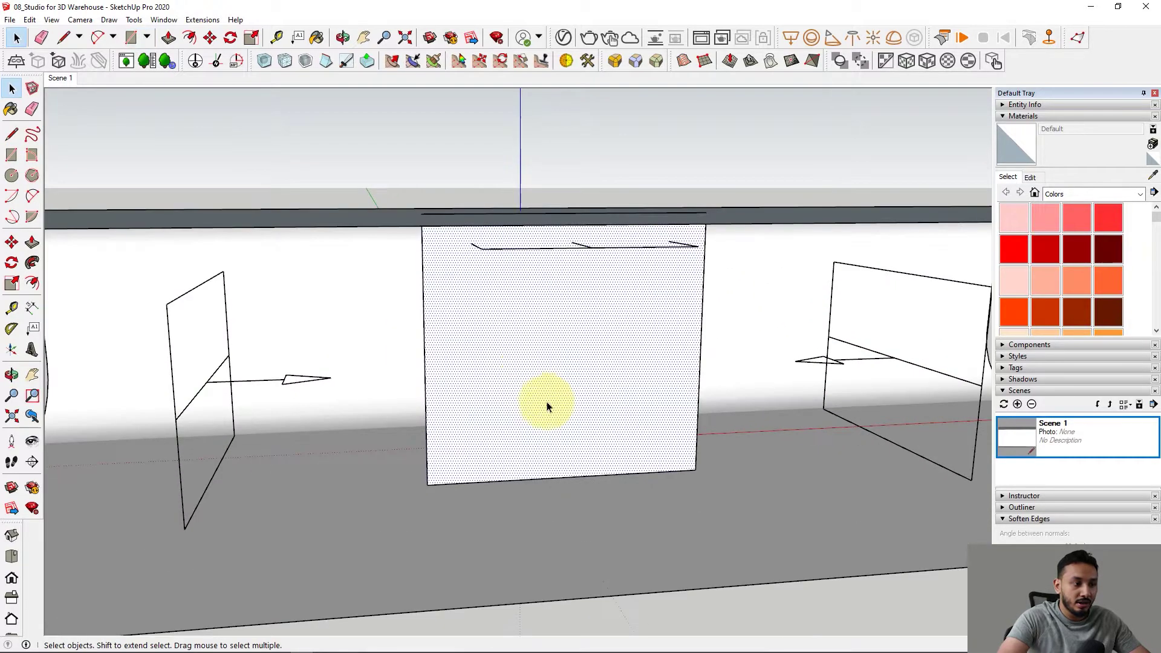
{"action": "middle_click_drag", "start_coordinate": [540, 421], "coordinate": [557, 516]}
{"action": "left_click", "coordinate": [11, 19]}
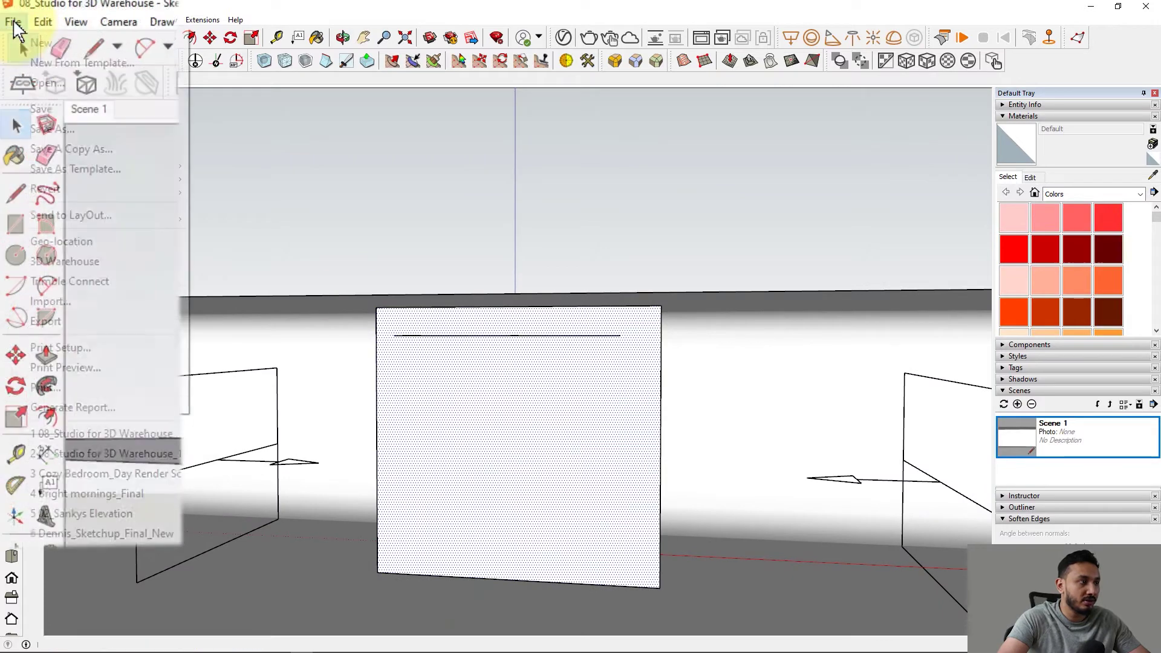
{"action": "left_click", "coordinate": [78, 301]}
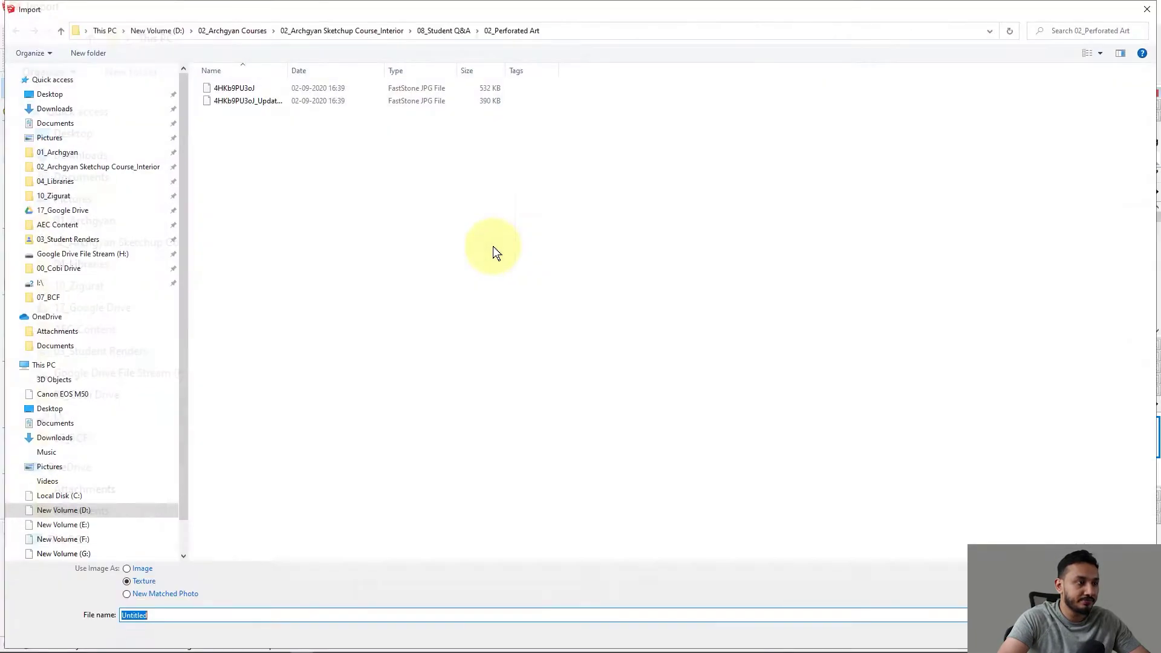
{"action": "left_click", "coordinate": [266, 104]}
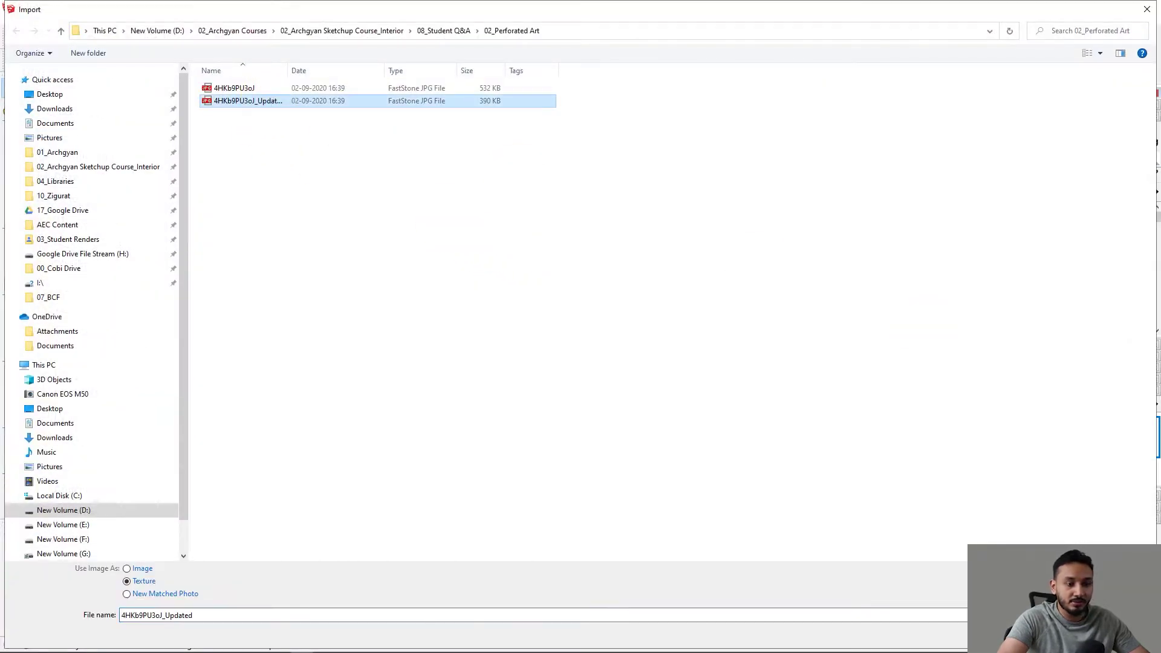
{"action": "left_click", "coordinate": [1065, 633]}
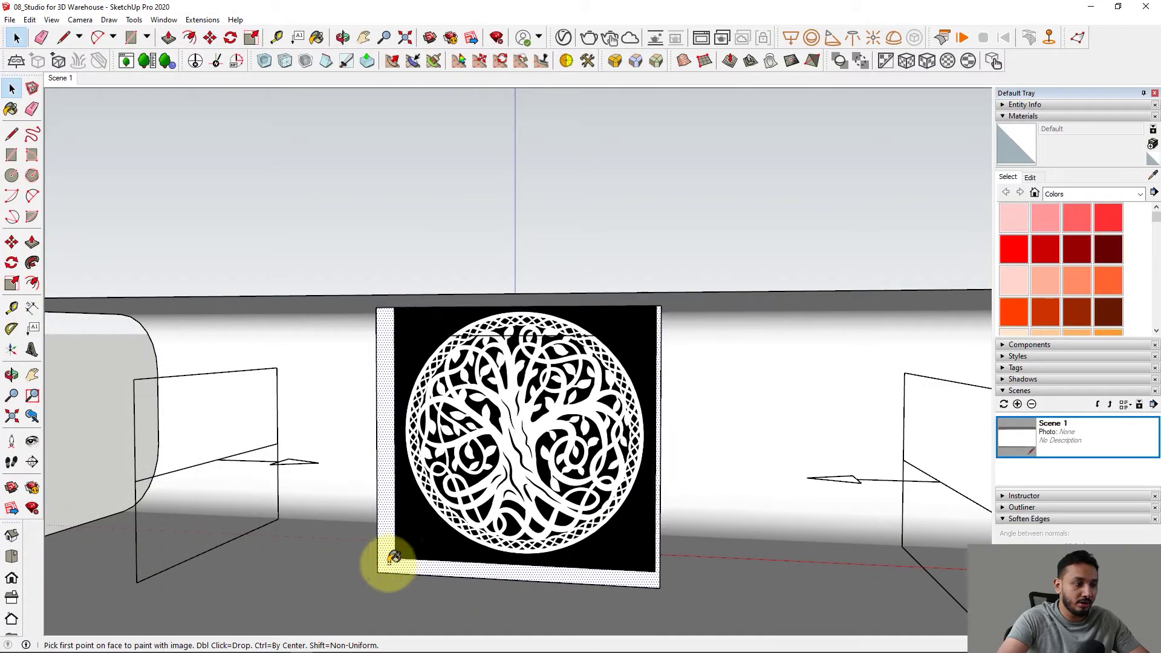
{"action": "left_click", "coordinate": [377, 571]}
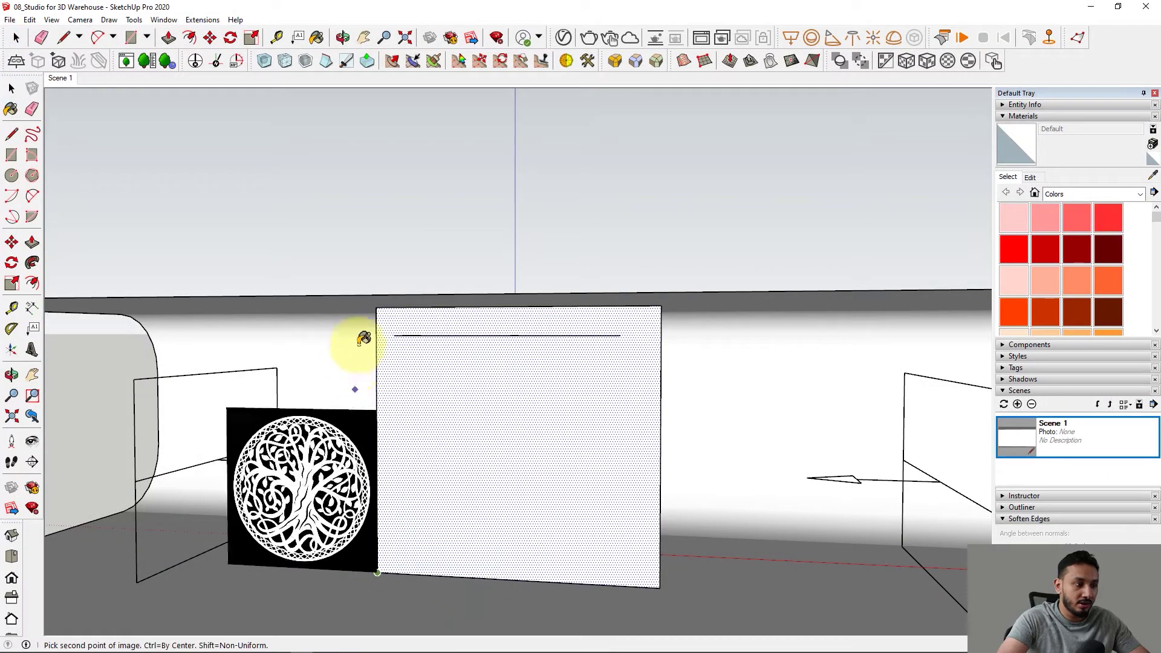
{"action": "left_click", "coordinate": [388, 304]}
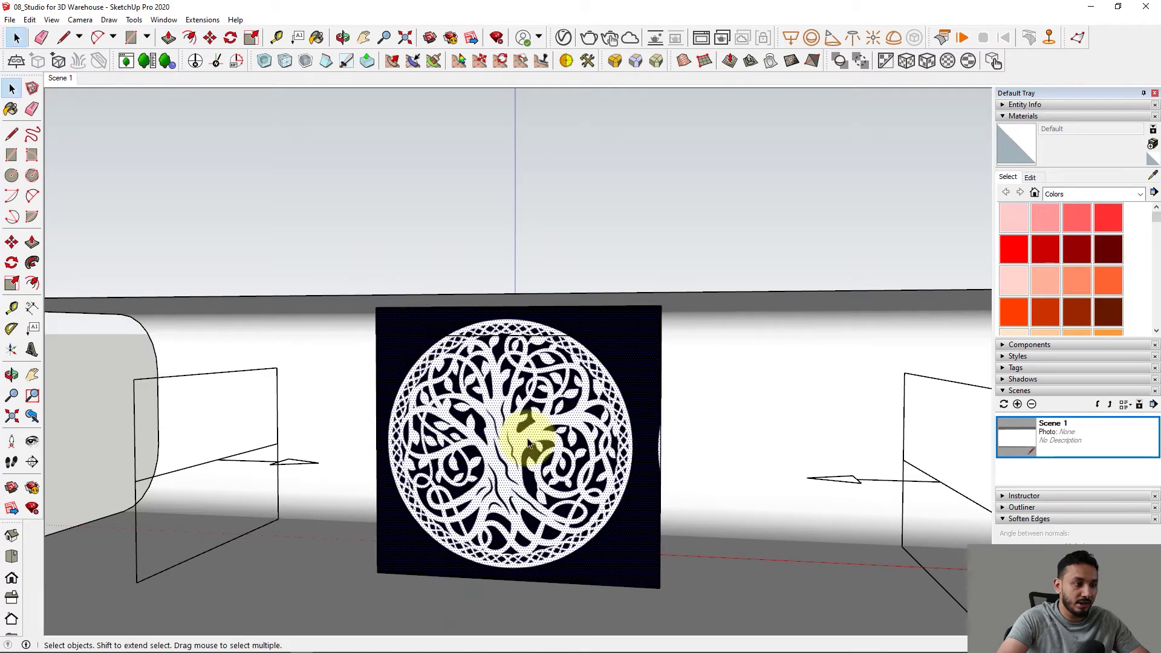
{"action": "middle_click_drag", "start_coordinate": [526, 435], "coordinate": [532, 270]}
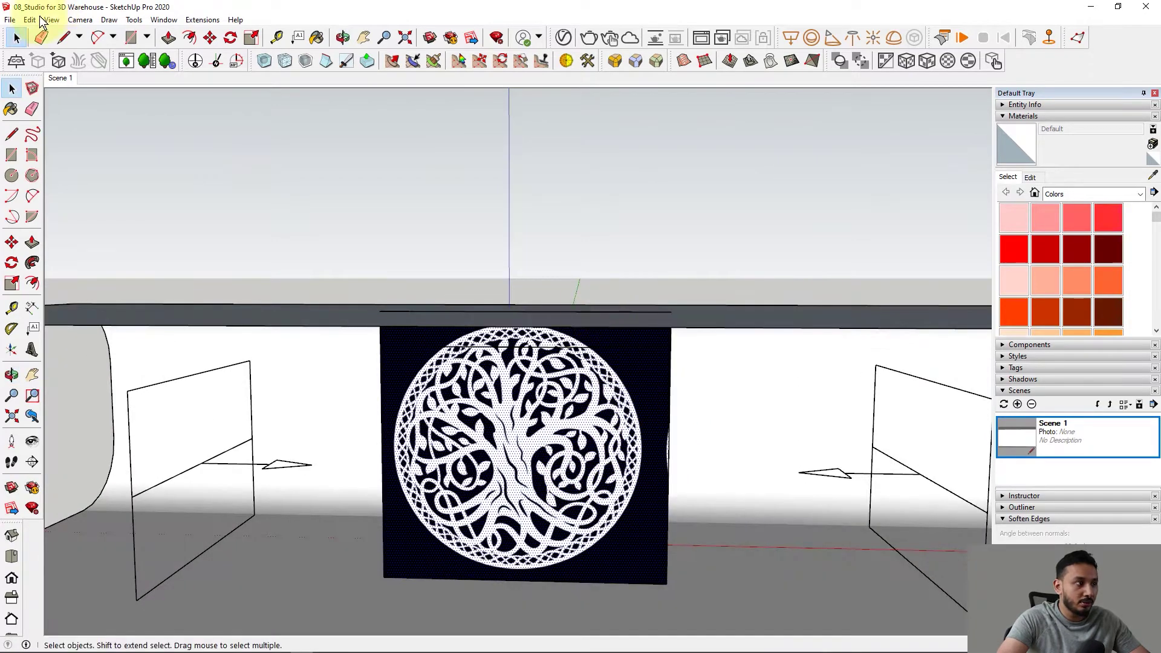
{"action": "left_click", "coordinate": [10, 20]}
{"action": "left_click", "coordinate": [31, 202]}
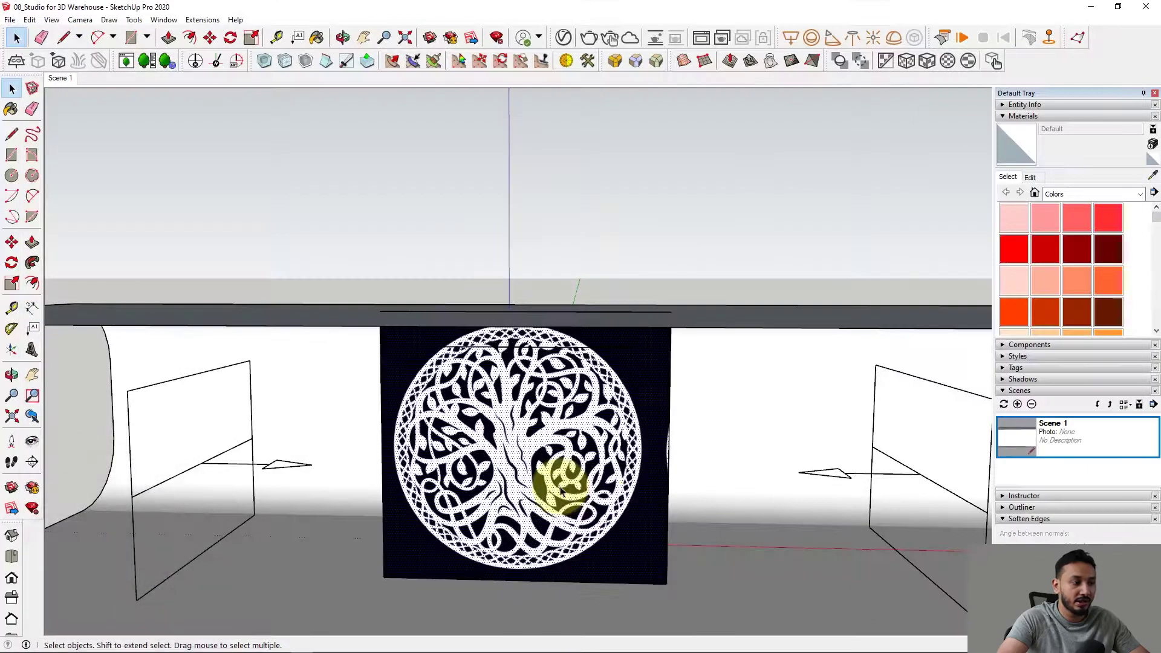
Step: Group the textured panel and view its black and white tree pattern up close
{"action": "mouse_move", "coordinate": [550, 479]}
{"action": "middle_mouse_down"}
{"action": "mouse_move", "coordinate": [643, 357]}
{"action": "mouse_move", "coordinate": [676, 379]}
{"action": "middle_mouse_up"}
{"action": "scroll", "coordinate": [681, 370], "scroll_direction": "up", "scroll_amount": 10}
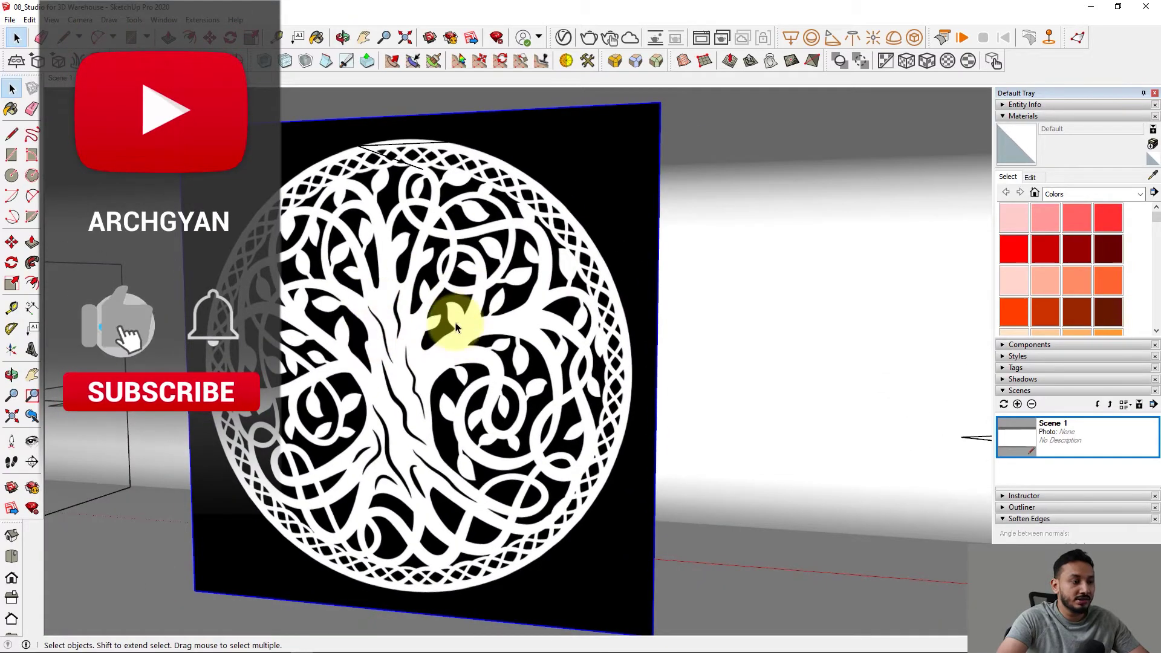
{"action": "middle_click_drag", "start_coordinate": [456, 316], "coordinate": [493, 306]}
{"action": "scroll", "coordinate": [478, 376], "scroll_direction": "down", "scroll_amount": 3}
{"action": "scroll", "coordinate": [492, 371], "scroll_direction": "up", "scroll_amount": 5}
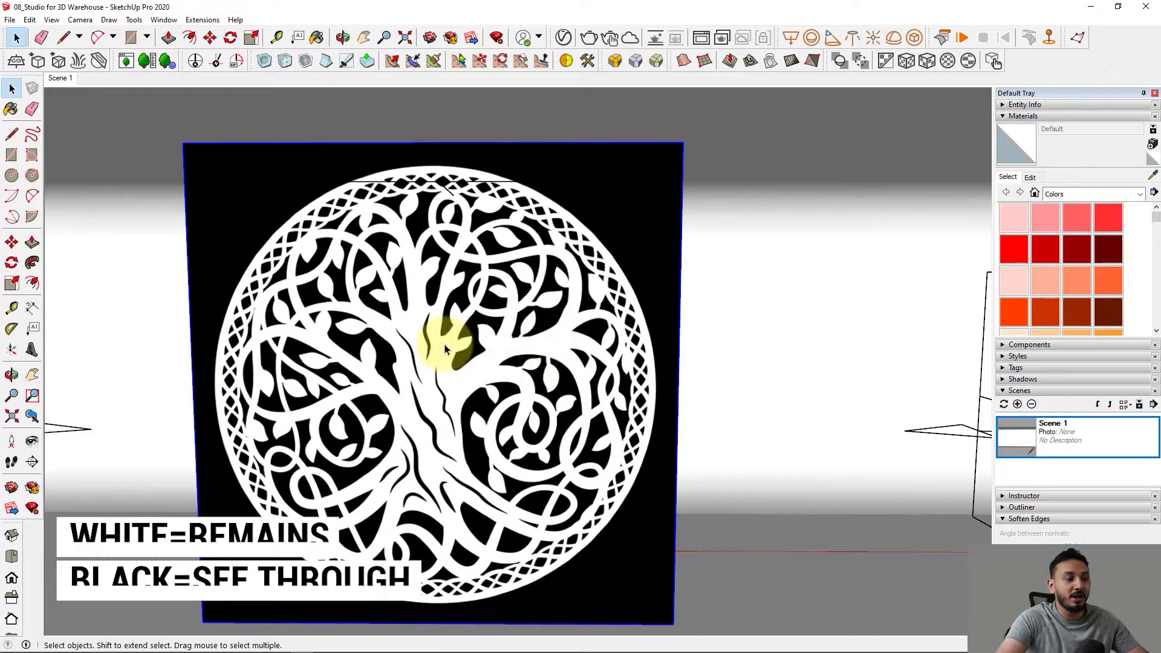
{"action": "middle_click_drag", "start_coordinate": [437, 340], "coordinate": [454, 362]}
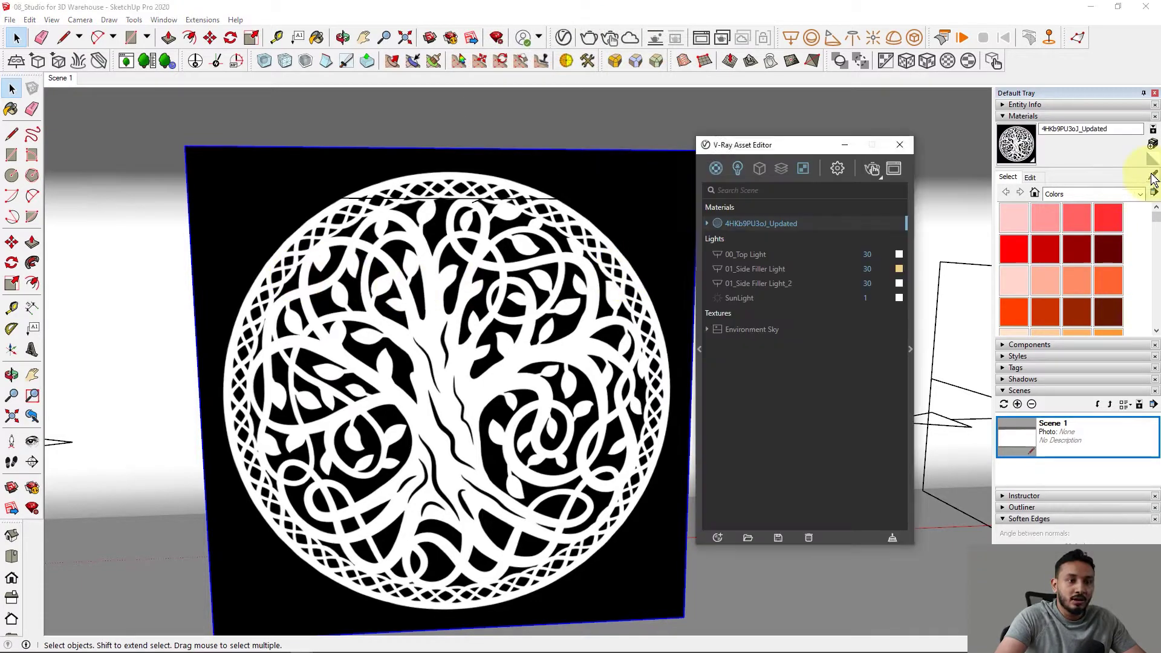
Step: Rename the panel's V-Ray material as Circular Jaali Pattern
{"action": "left_click", "coordinate": [1153, 176]}
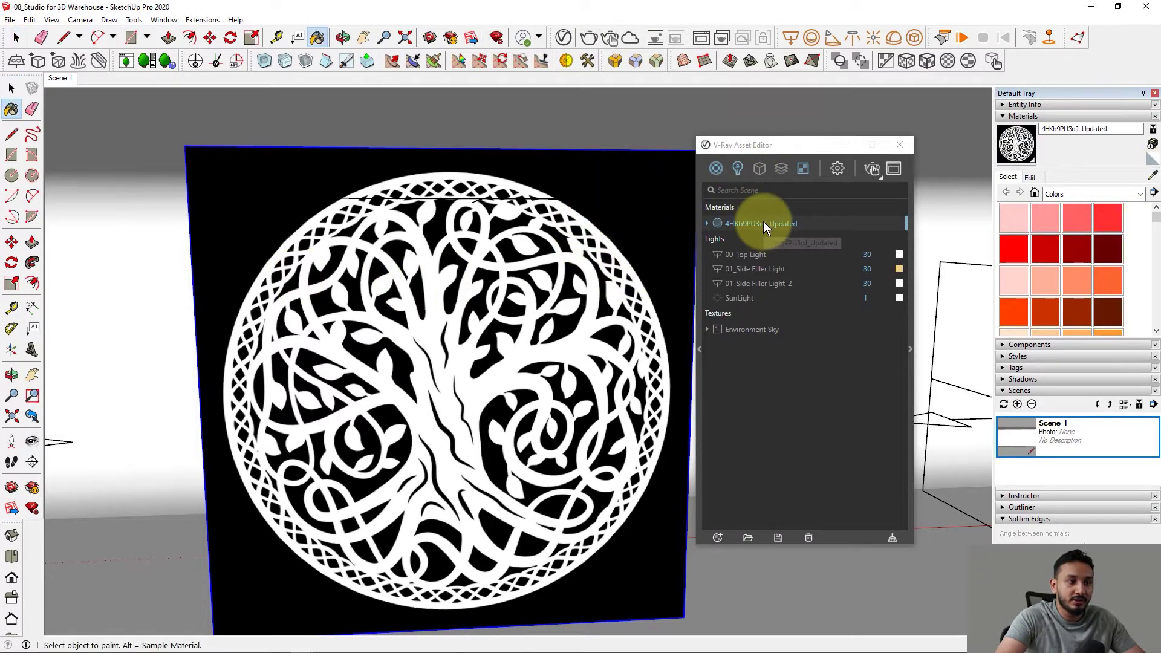
{"action": "left_click_drag", "start_coordinate": [771, 145], "coordinate": [714, 145]}
{"action": "right_click", "coordinate": [711, 222]}
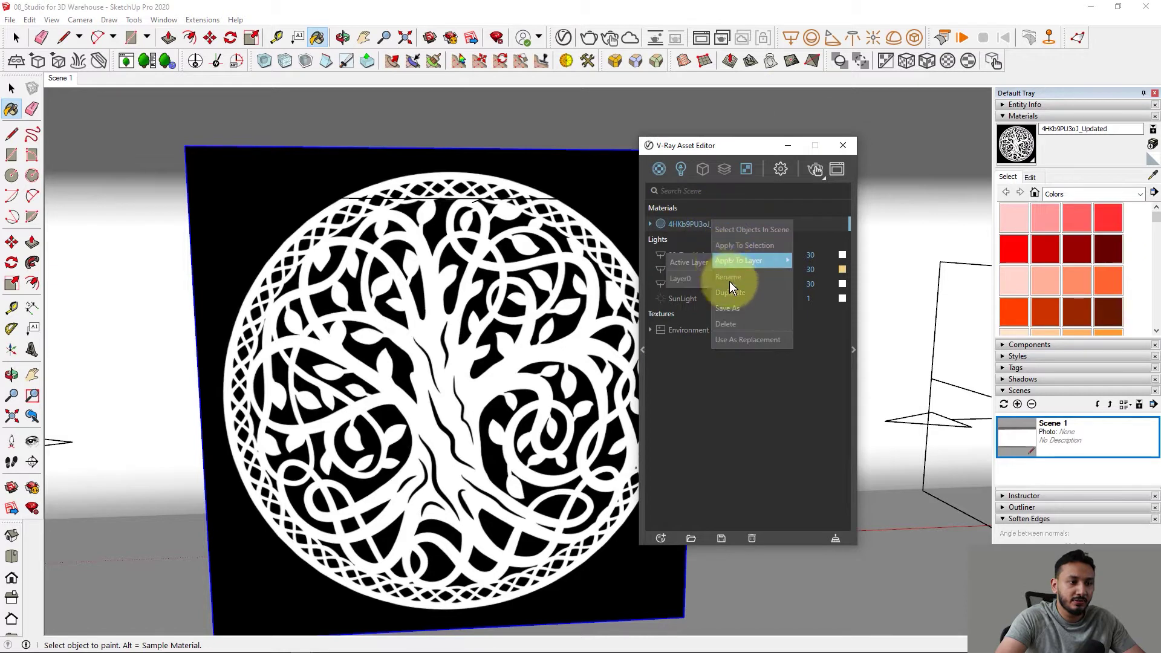
{"action": "left_click", "coordinate": [729, 278]}
{"action": "type", "text": "C"}
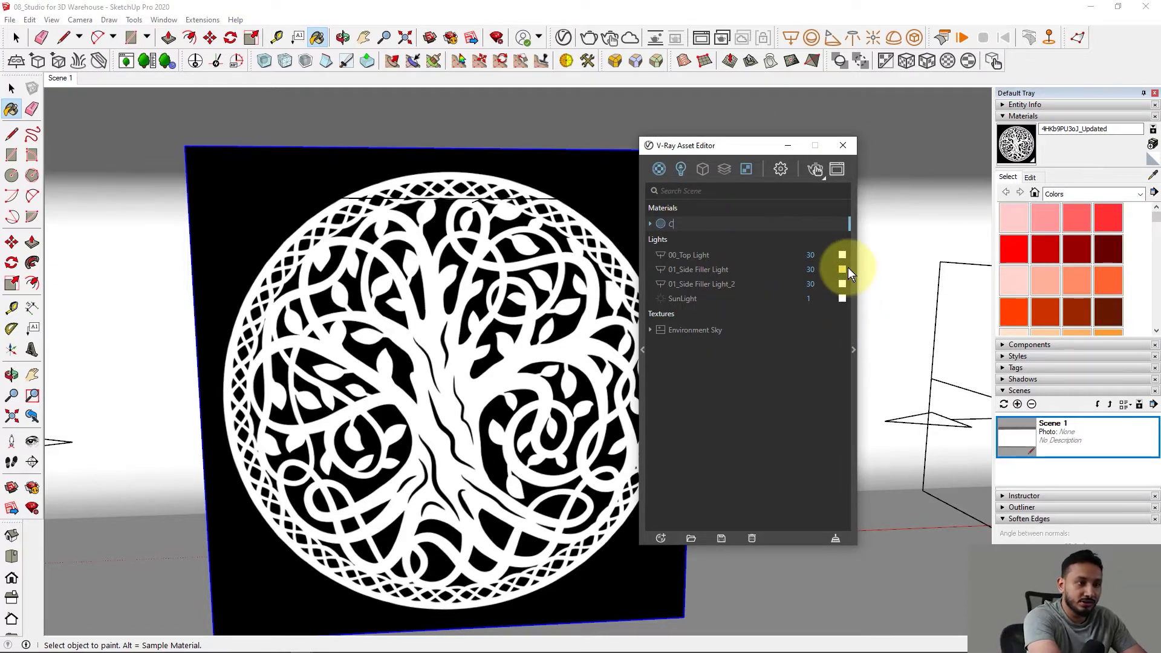
{"action": "type", "text": "ircular Jaali Pattern"}
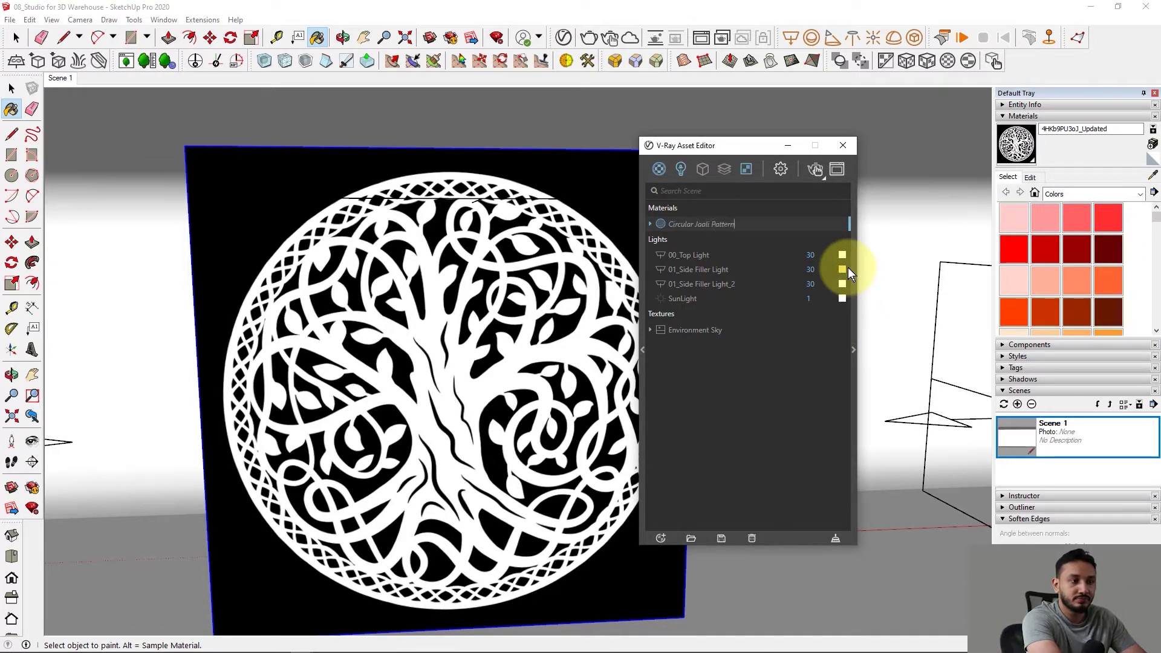
{"action": "key", "text": "Return"}
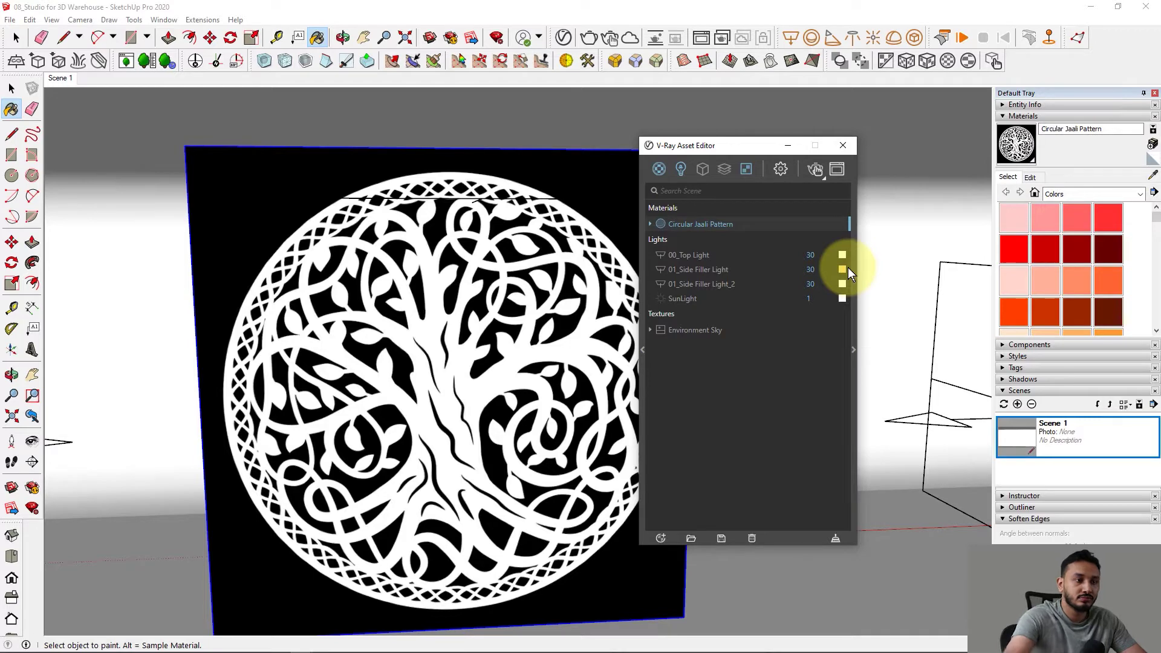
Step: Expand the Circular Jaali Pattern material's properties and arrange the Asset Editor beside the panel
{"action": "left_click", "coordinate": [853, 330]}
{"action": "left_click_drag", "start_coordinate": [806, 148], "coordinate": [780, 40]}
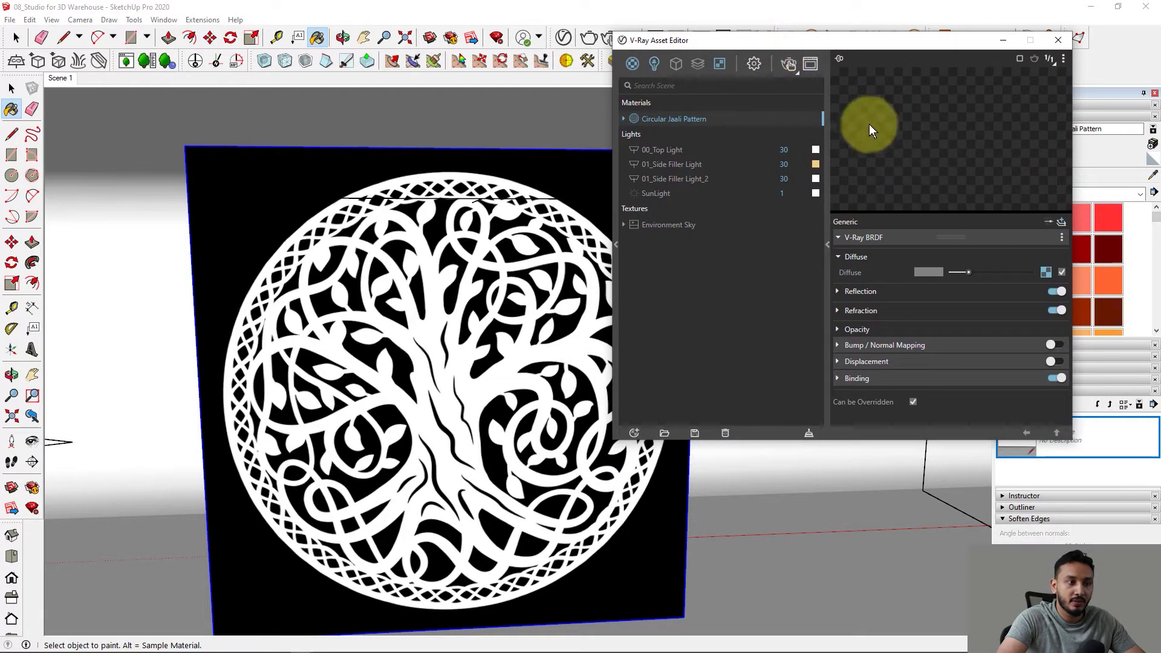
{"action": "left_click_drag", "start_coordinate": [853, 45], "coordinate": [742, 45]}
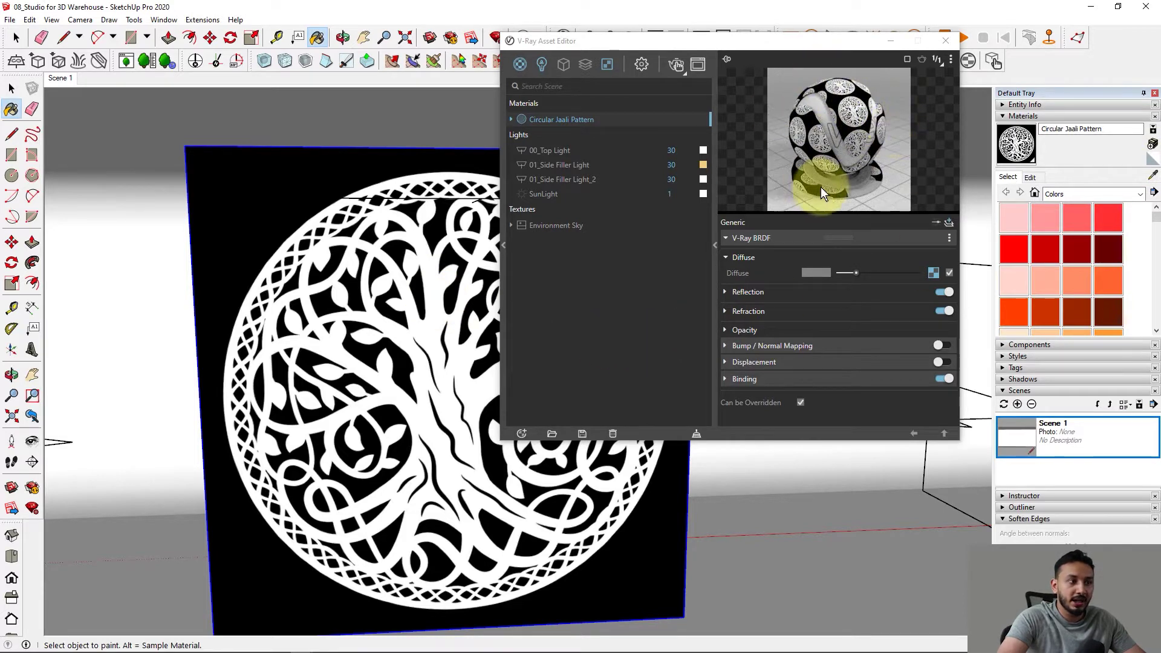
{"action": "left_click", "coordinate": [15, 39]}
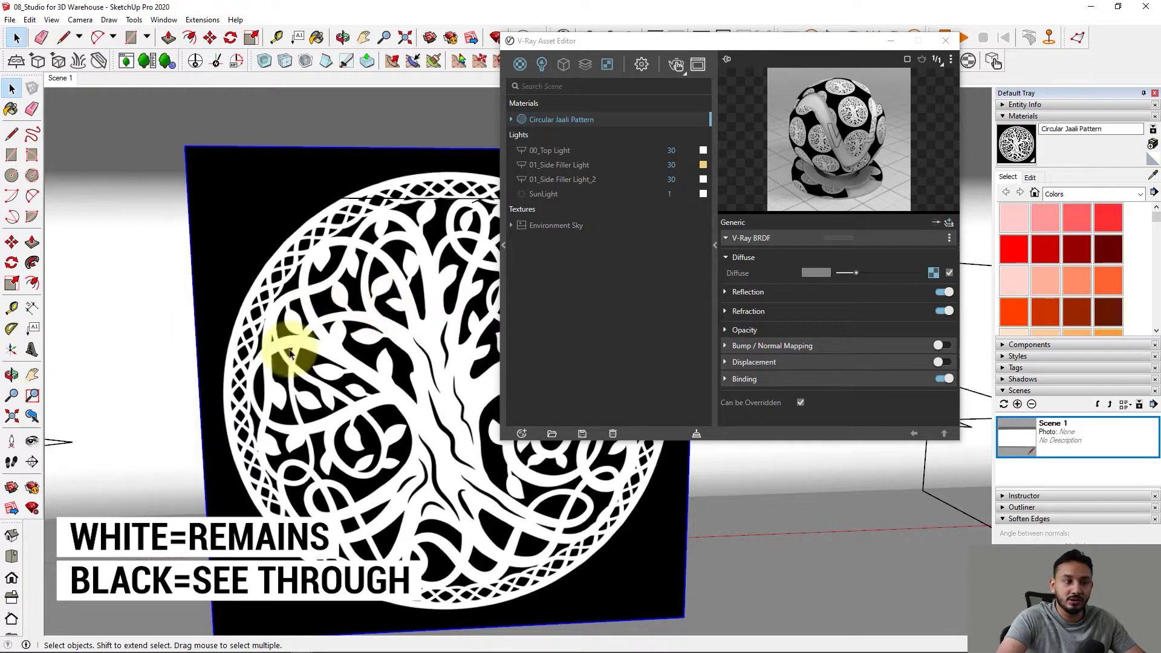
Step: Reuse the diffuse bitmap as the material's opacity map and turn off the opacity's Custom Source
{"action": "right_click", "coordinate": [933, 276]}
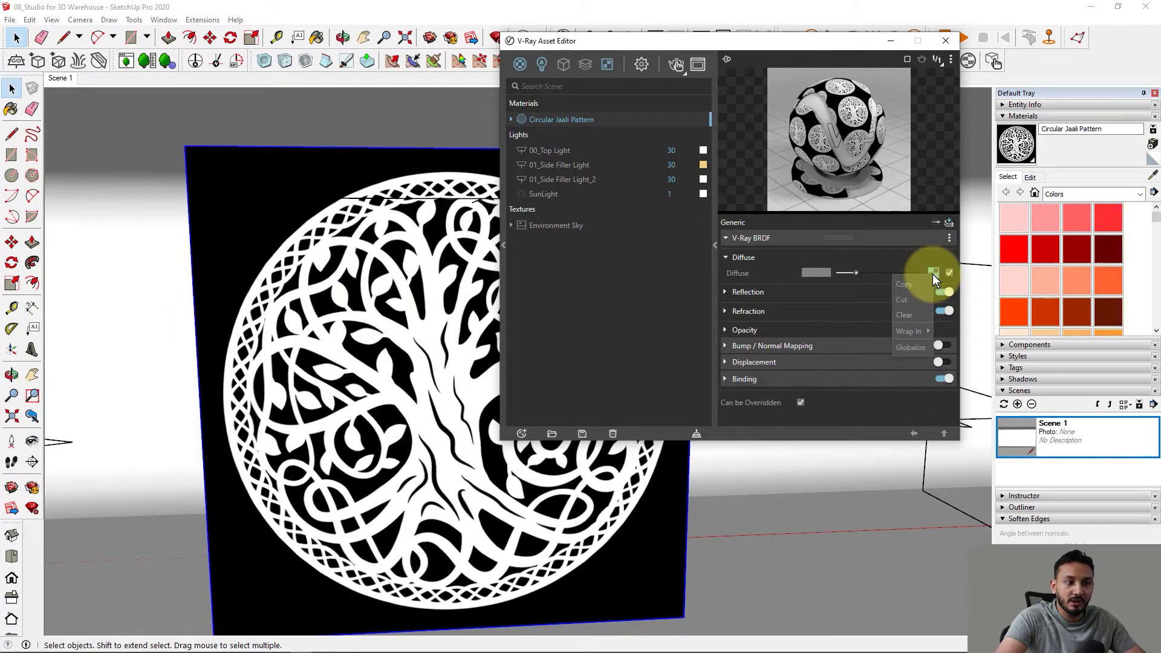
{"action": "left_click", "coordinate": [917, 281]}
{"action": "left_click", "coordinate": [934, 274]}
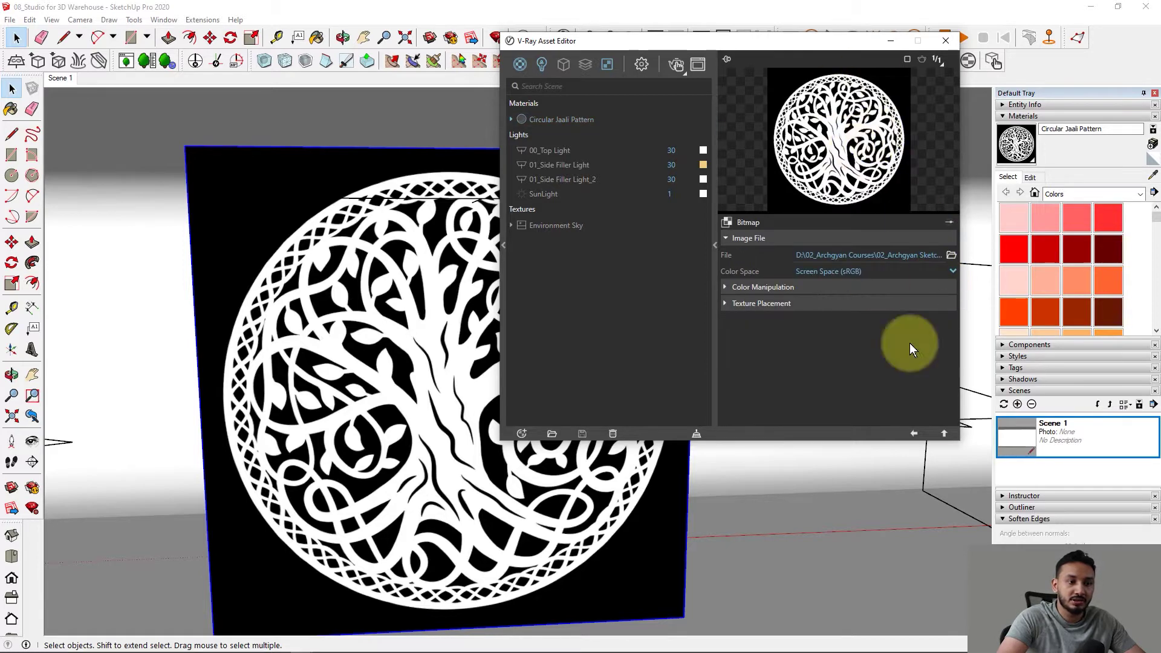
{"action": "left_click", "coordinate": [915, 433]}
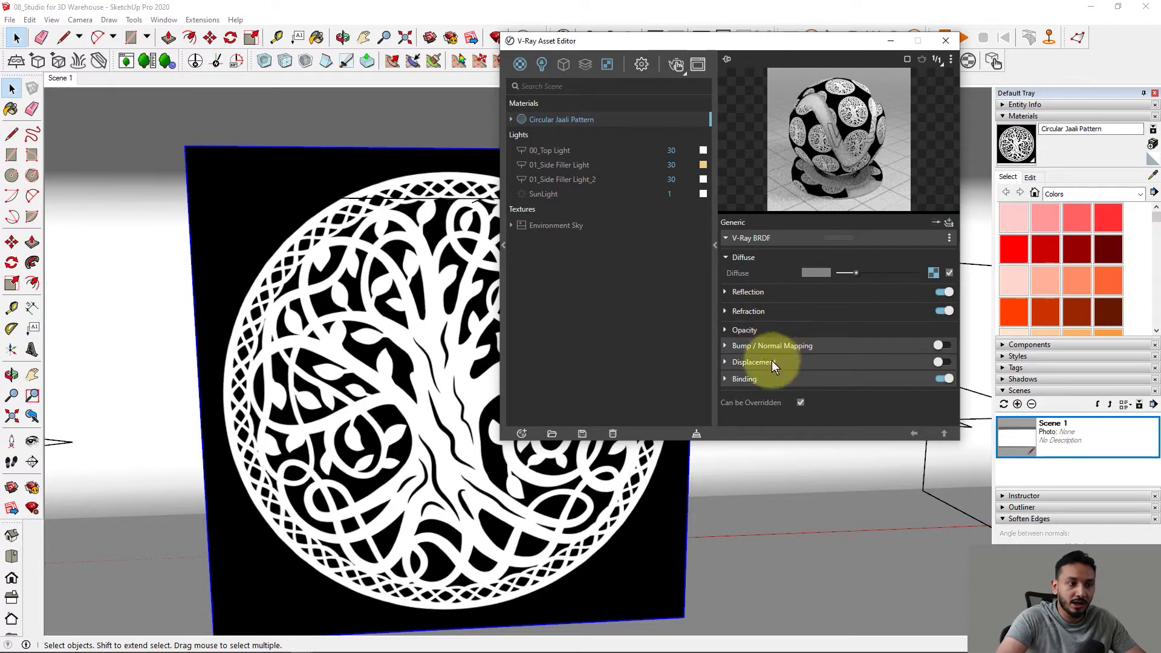
{"action": "left_click", "coordinate": [745, 330]}
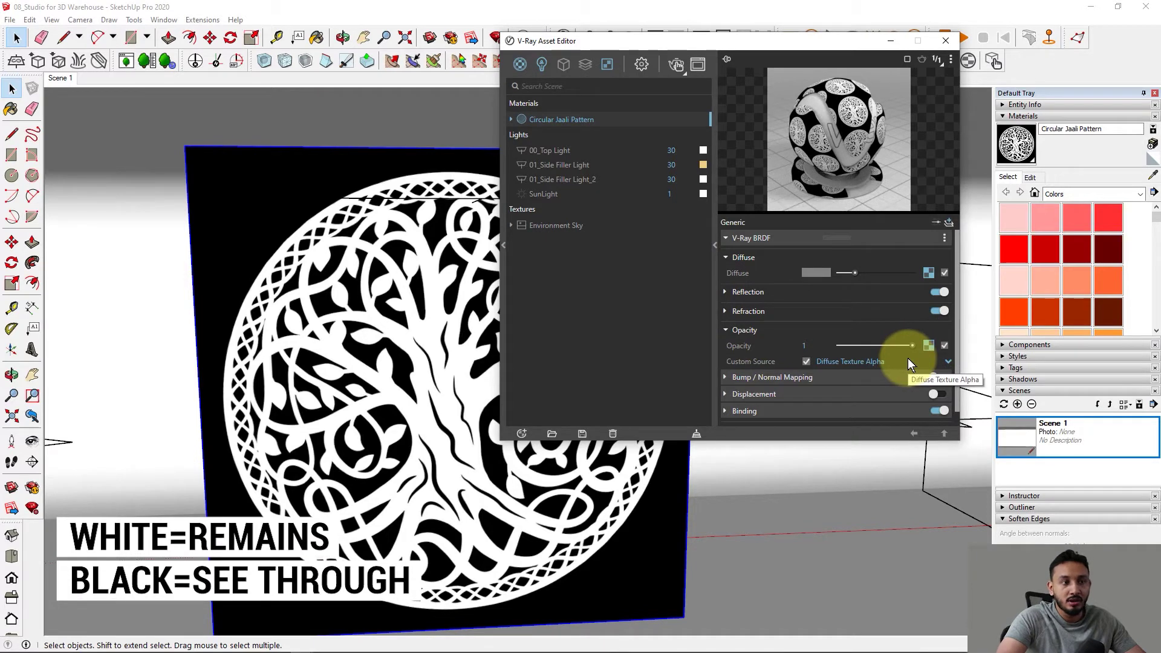
{"action": "left_click", "coordinate": [806, 361]}
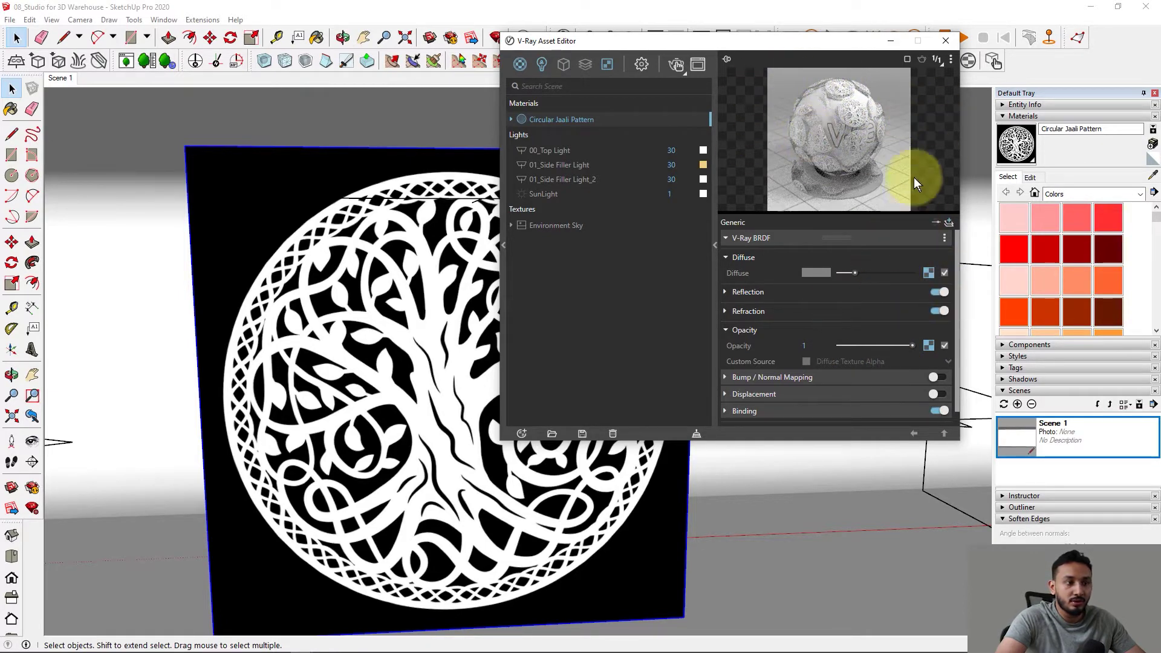
Step: Move the panel along the green axis towards the backdrop's rear wall
{"action": "scroll", "coordinate": [373, 273], "scroll_direction": "down", "scroll_amount": 6}
{"action": "middle_click_drag", "start_coordinate": [375, 355], "coordinate": [497, 399]}
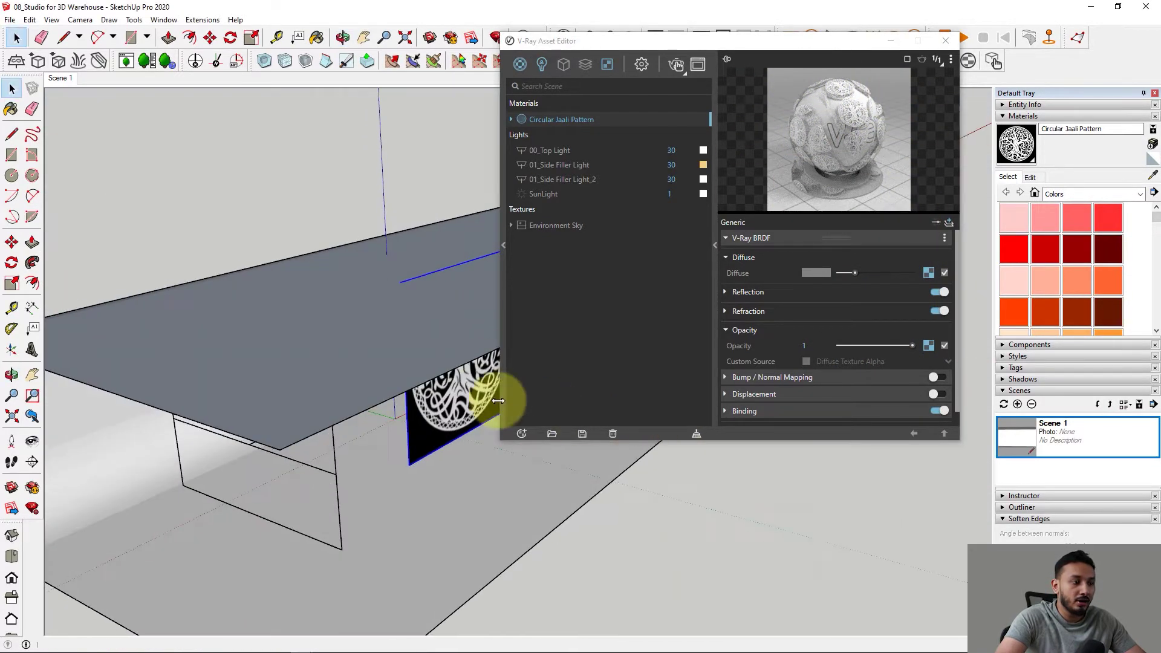
{"action": "key", "text": "m"}
{"action": "left_click", "coordinate": [479, 456]}
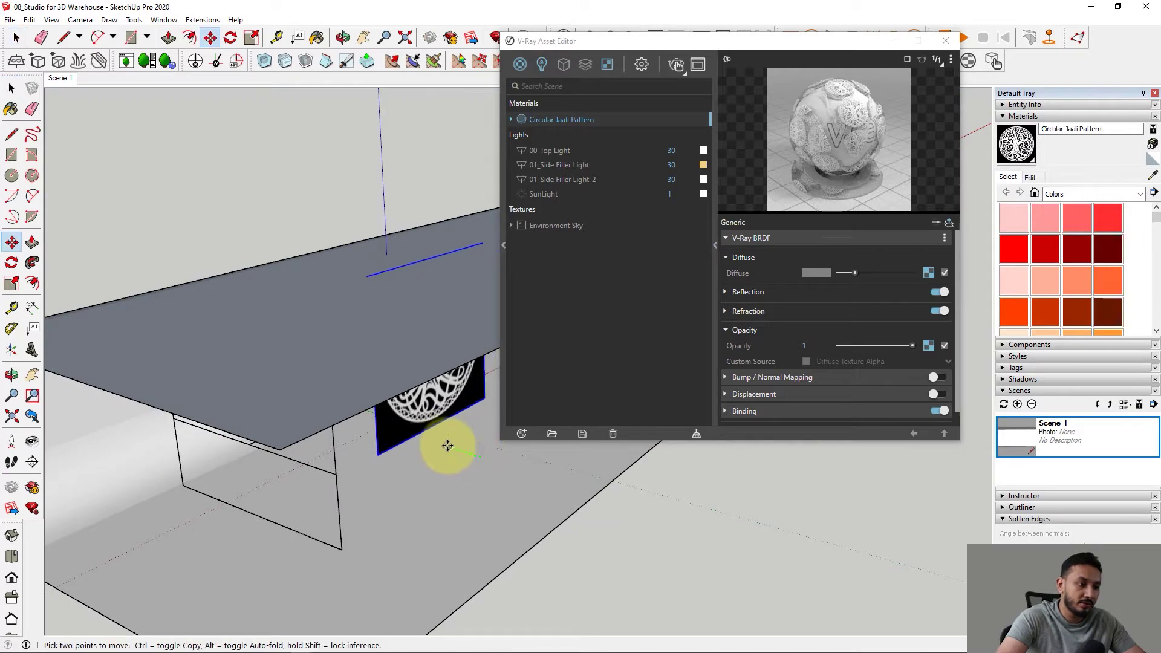
Step: Scale the panel down uniformly about its centre to about half its size
{"action": "middle_click_drag", "start_coordinate": [455, 446], "coordinate": [272, 376]}
{"action": "scroll", "coordinate": [363, 314], "scroll_direction": "up", "scroll_amount": 3}
{"action": "key", "text": "s"}
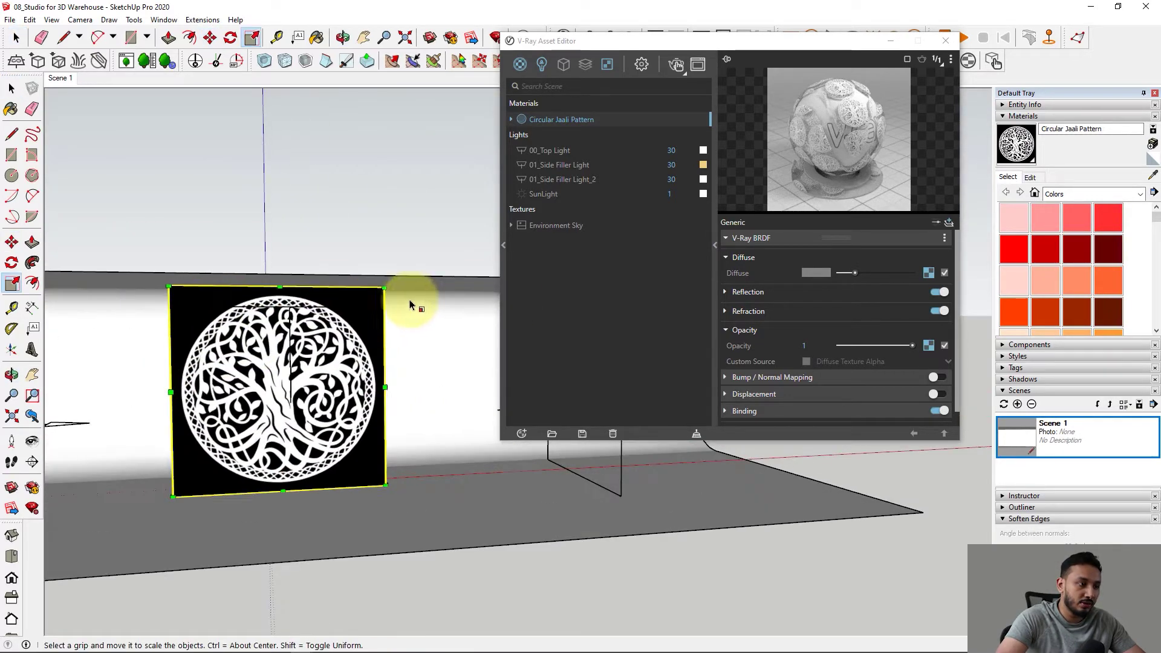
{"action": "left_click_drag", "start_coordinate": [385, 291], "coordinate": [322, 327]}
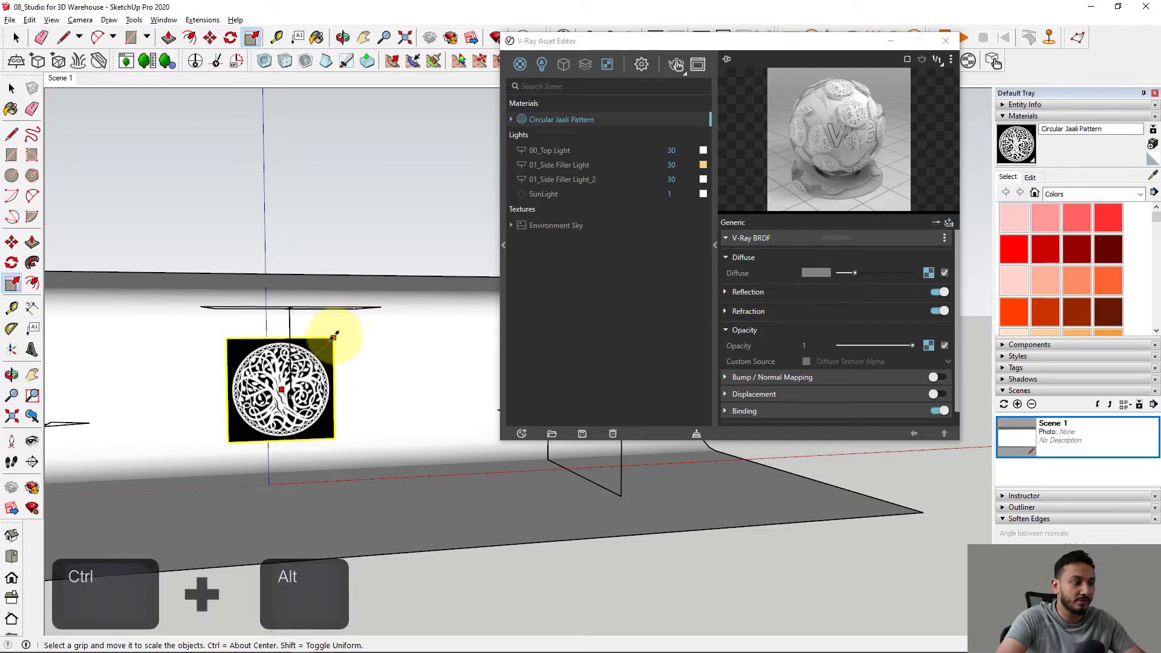
Step: Move the scaled panel slightly along the green axis towards the backdrop's rear wall
{"action": "key", "text": "space"}
{"action": "middle_click_drag", "start_coordinate": [321, 327], "coordinate": [399, 578]}
{"action": "key", "text": "m"}
{"action": "left_click_drag", "start_coordinate": [392, 540], "coordinate": [367, 526]}
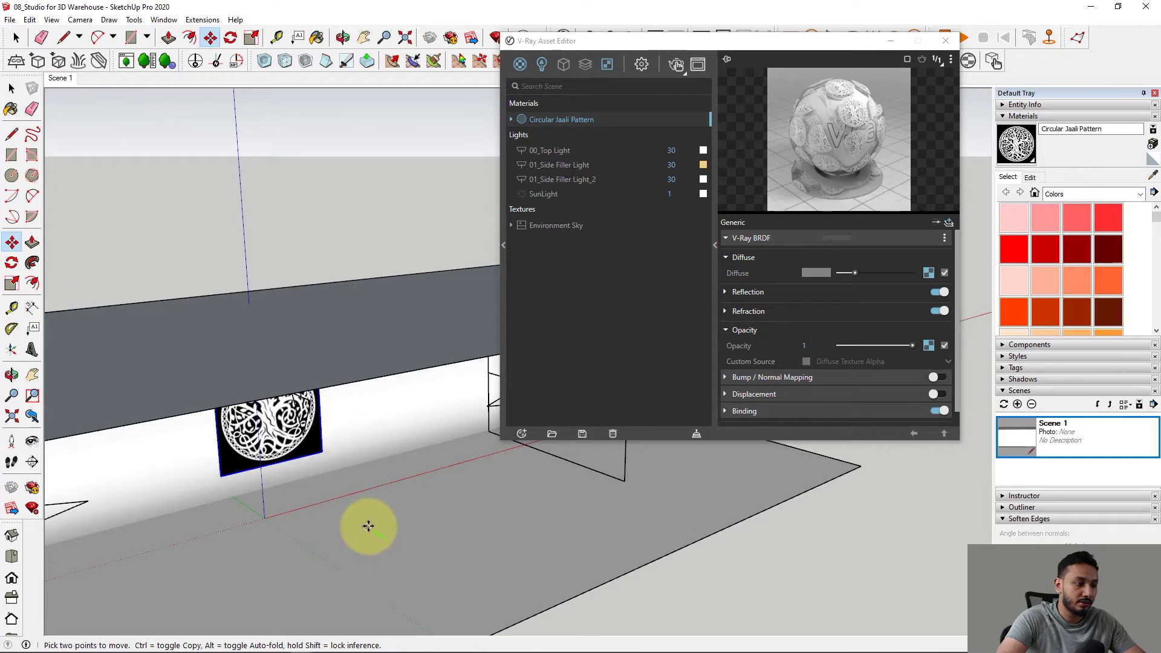
Step: Position the camera on the floor in front of the panel and turn it to frame the panel
{"action": "scroll", "coordinate": [204, 352], "scroll_direction": "down", "scroll_amount": 2}
{"action": "left_click", "coordinate": [80, 19]}
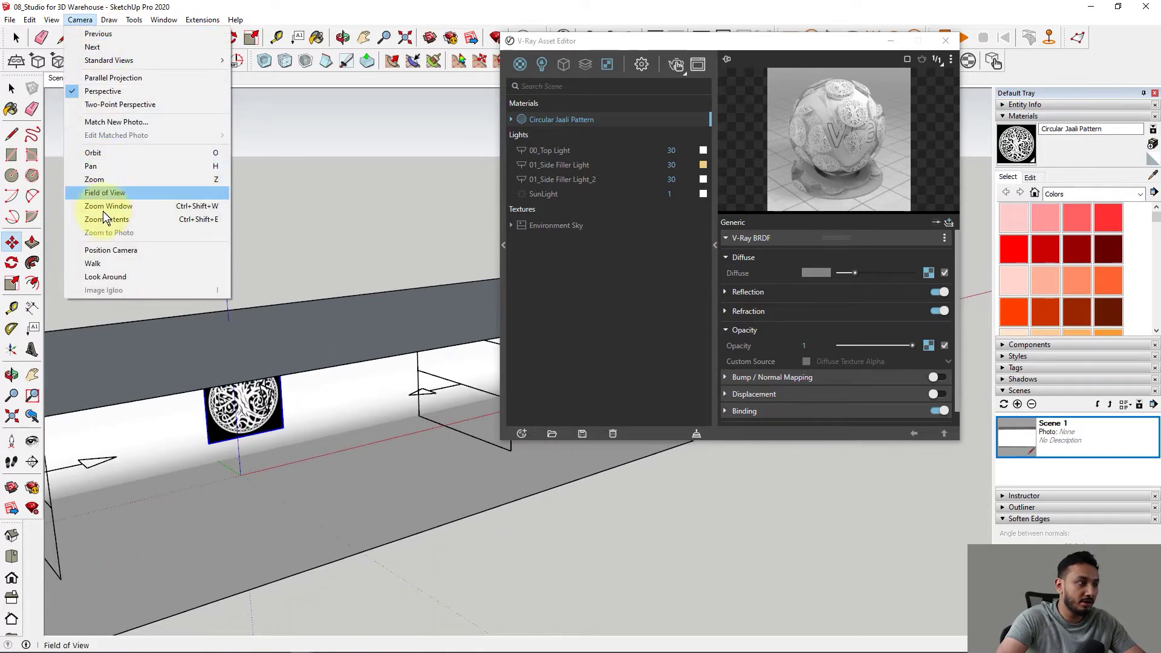
{"action": "left_click", "coordinate": [111, 250]}
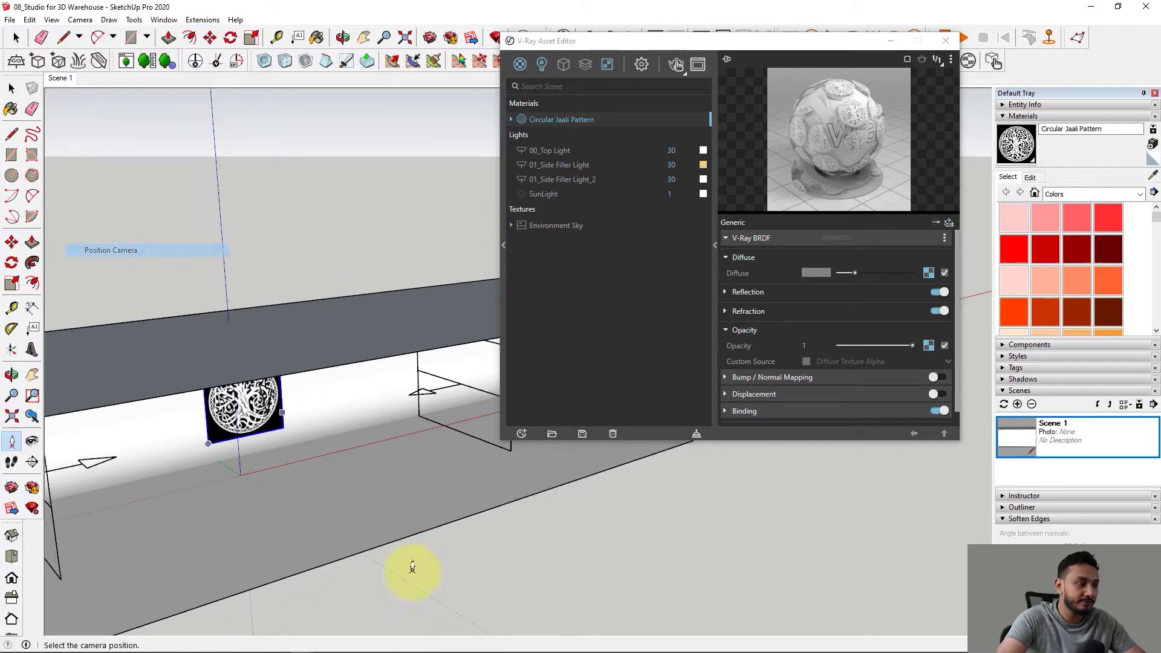
{"action": "left_click", "coordinate": [393, 537]}
{"action": "middle_click_drag", "start_coordinate": [324, 495], "coordinate": [464, 417]}
Step: Save the model as 01_Jaali Pattern in a new 10_Youtube folder inside 02_Archgyan Sketchup Course_Interior
{"action": "left_click", "coordinate": [9, 19]}
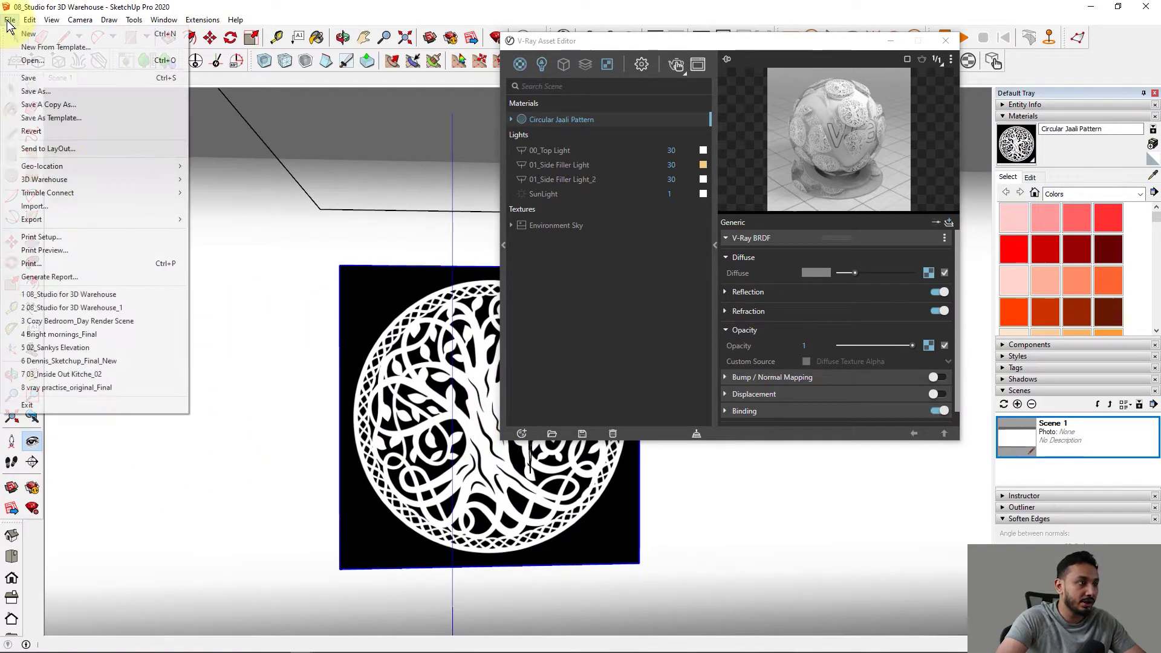
{"action": "left_click", "coordinate": [209, 204]}
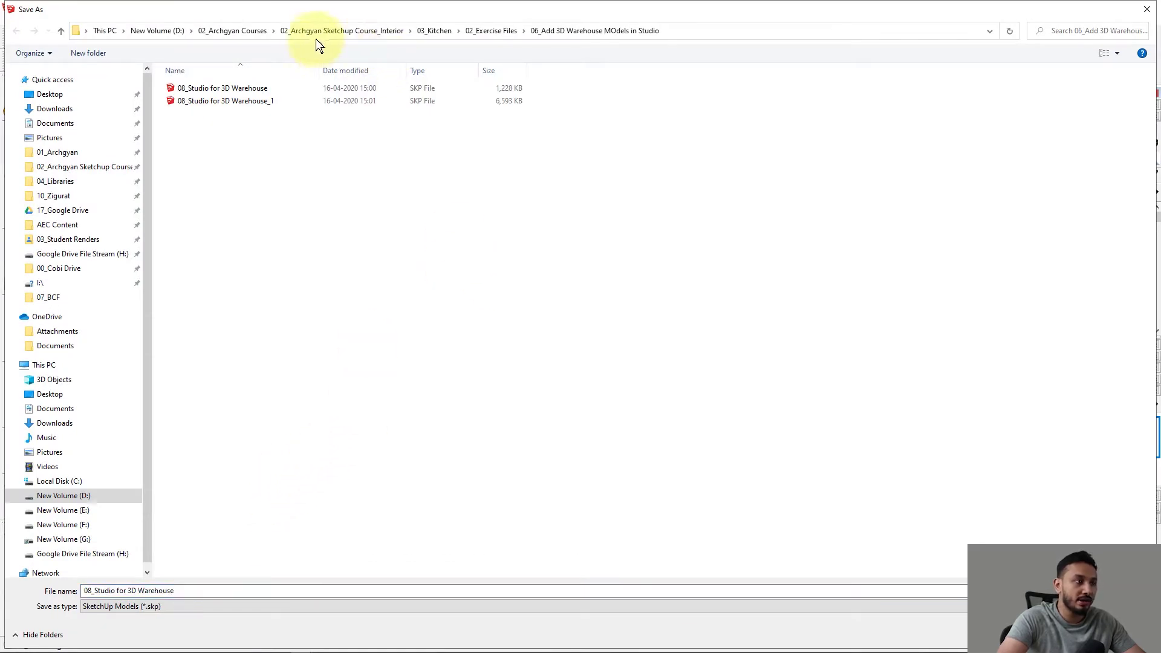
{"action": "left_click", "coordinate": [245, 30]}
{"action": "left_click", "coordinate": [122, 171]}
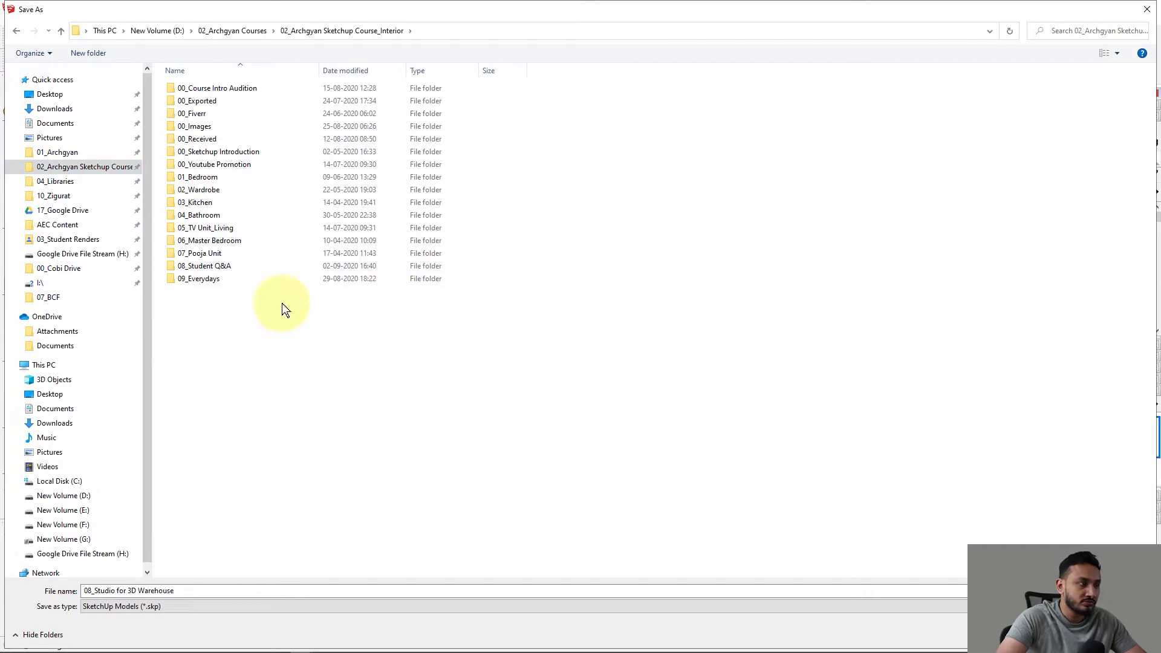
{"action": "key", "text": "ctrl+shift+n"}
{"action": "type", "text": "10_Youtube"}
{"action": "key", "text": "Return"}
{"action": "key", "text": "Return"}
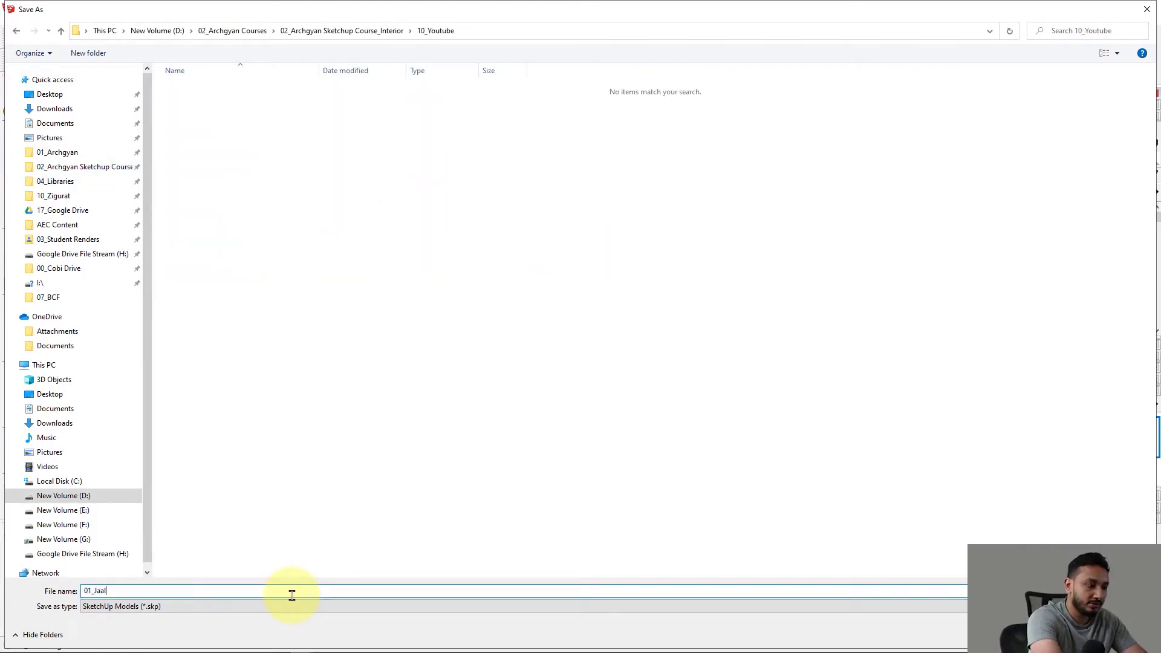
{"action": "key", "text": "Return"}
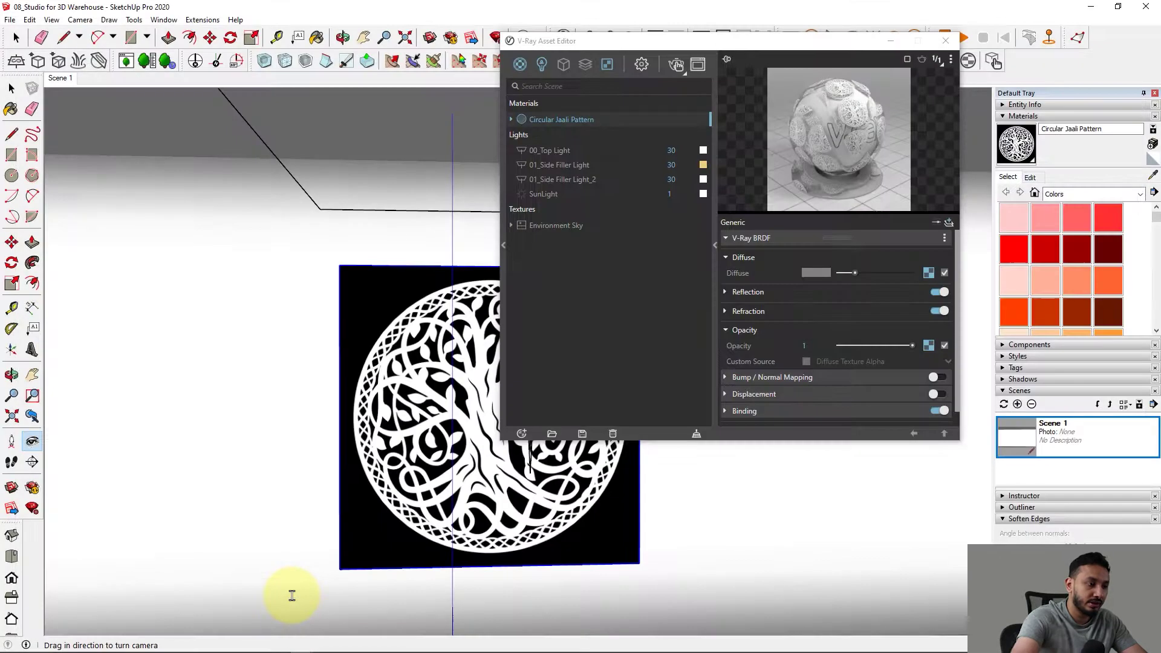
Step: Check the V-Ray camera and render output settings and start an interactive render of the panel
{"action": "left_click", "coordinate": [608, 92]}
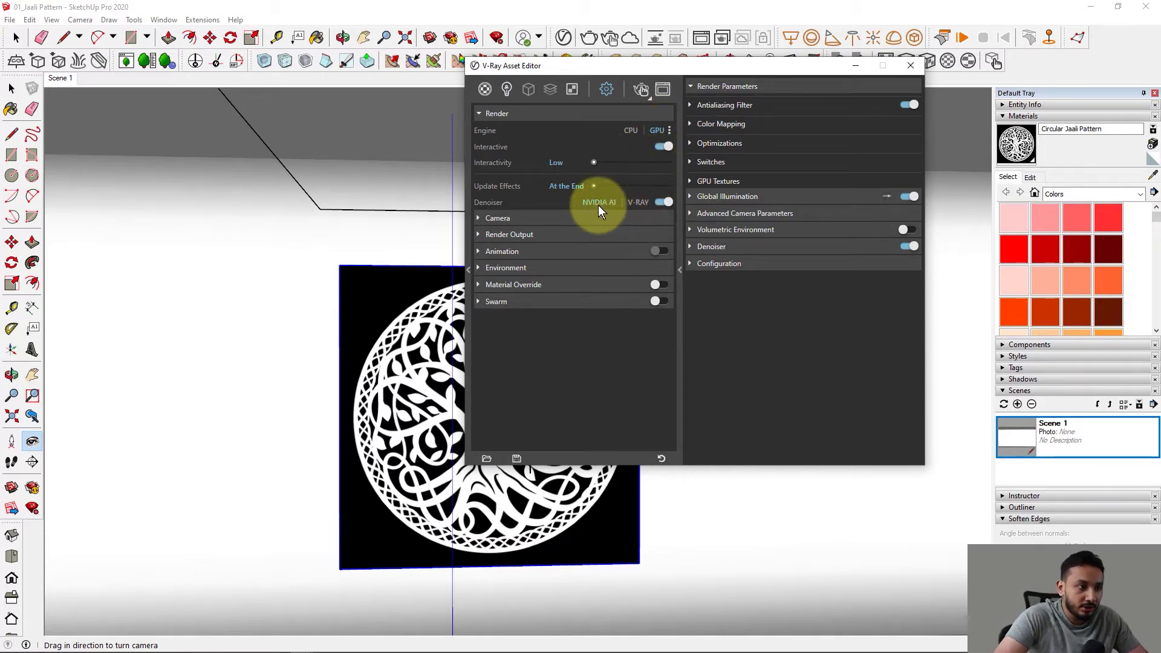
{"action": "left_click", "coordinate": [498, 218]}
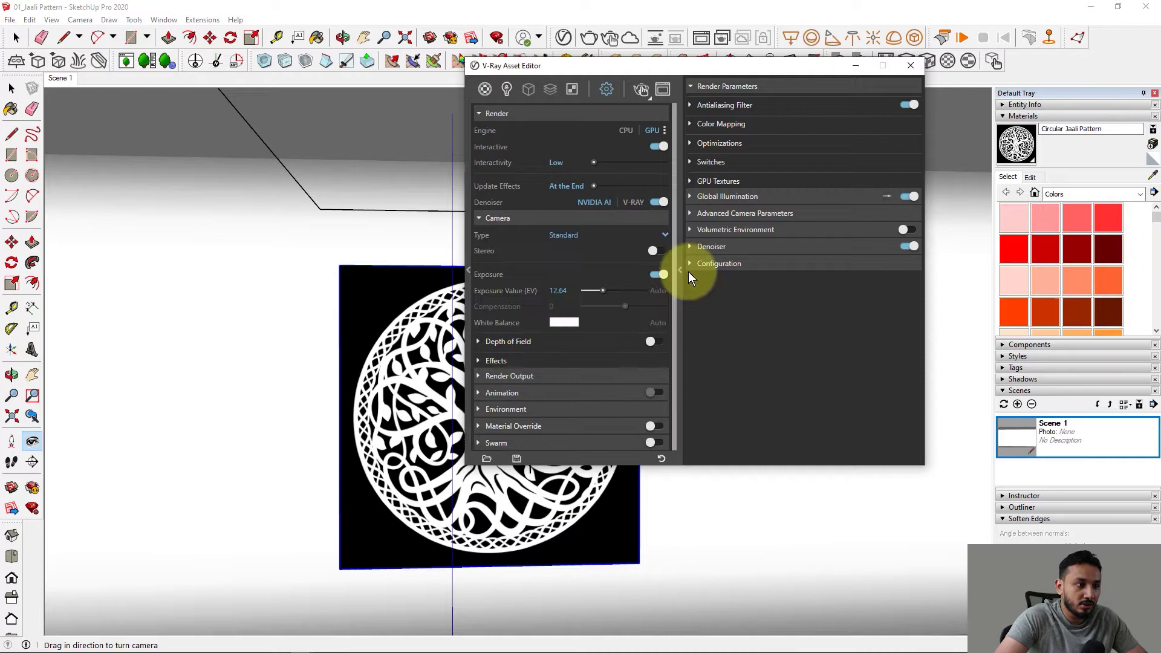
{"action": "left_click", "coordinate": [492, 219]}
{"action": "left_click", "coordinate": [514, 235]}
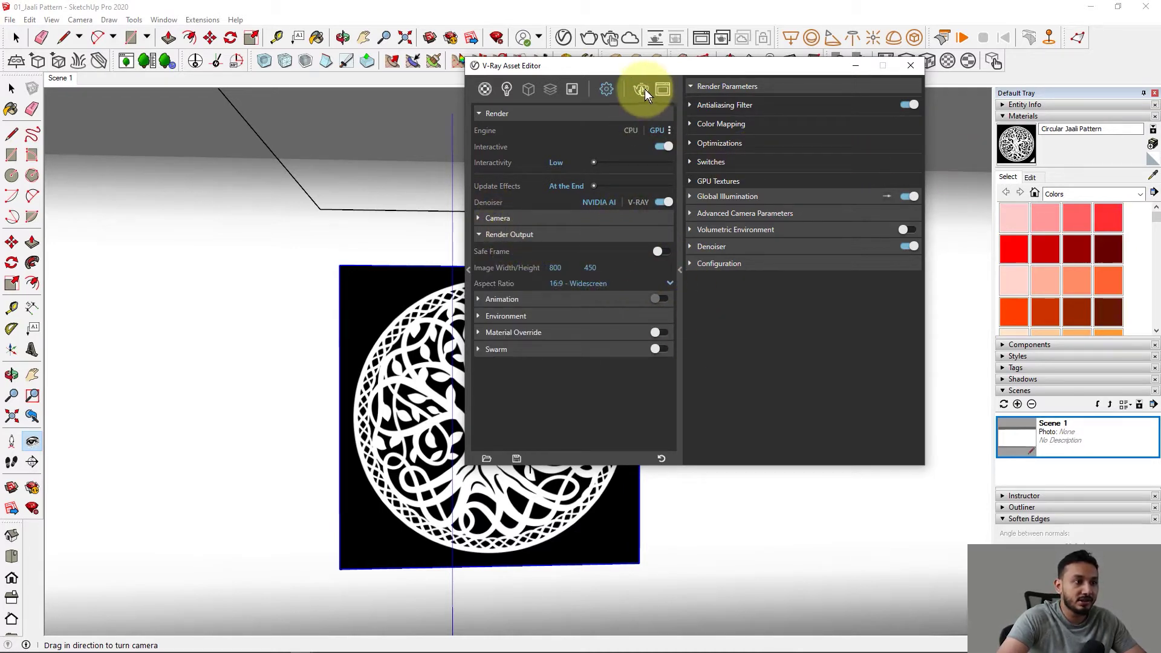
{"action": "left_click", "coordinate": [642, 88]}
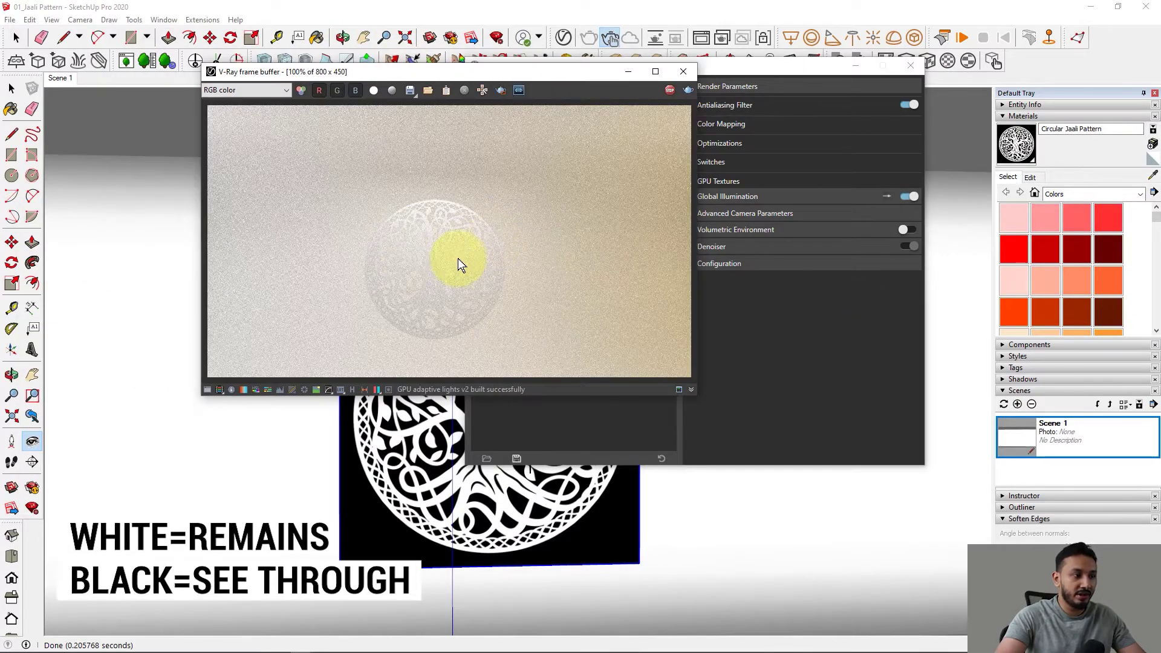
Step: Examine the rendered jaali cut-outs up close and from an angle, and return to the Scene 1 view
{"action": "scroll", "coordinate": [464, 258], "scroll_direction": "up", "scroll_amount": 2}
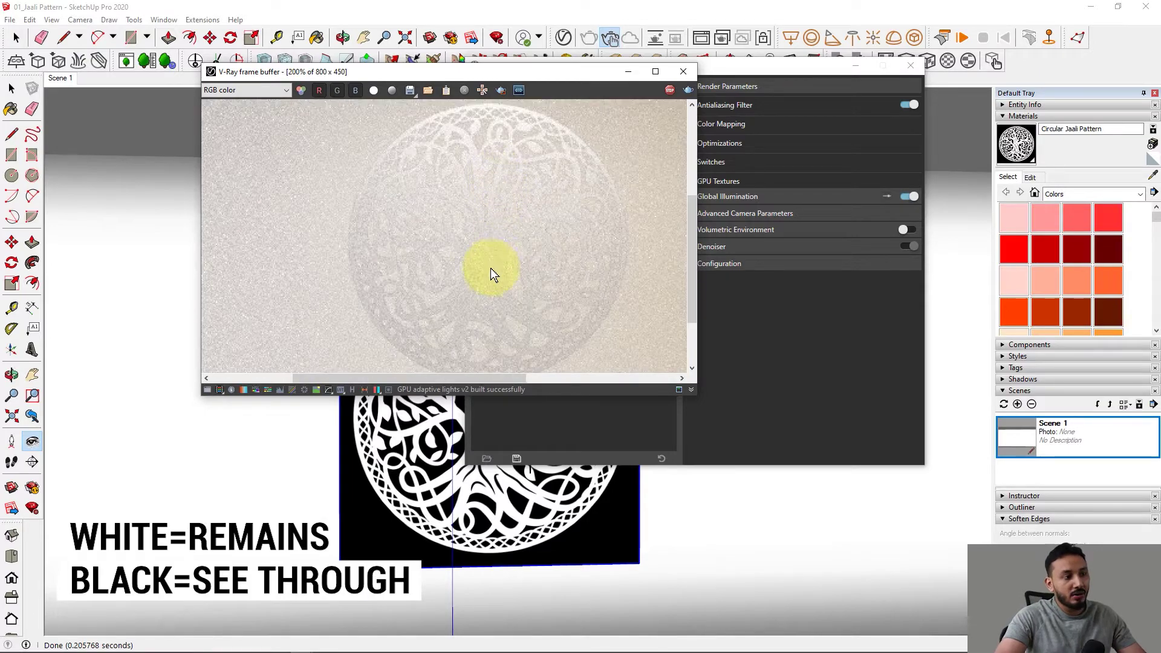
{"action": "scroll", "coordinate": [518, 311], "scroll_direction": "down", "scroll_amount": 2}
{"action": "mouse_move", "coordinate": [453, 414]}
{"action": "middle_mouse_down"}
{"action": "mouse_move", "coordinate": [629, 544]}
{"action": "mouse_move", "coordinate": [587, 550]}
{"action": "mouse_move", "coordinate": [532, 497]}
{"action": "mouse_move", "coordinate": [520, 503]}
{"action": "mouse_move", "coordinate": [562, 553]}
{"action": "middle_mouse_up"}
{"action": "key", "text": "space"}
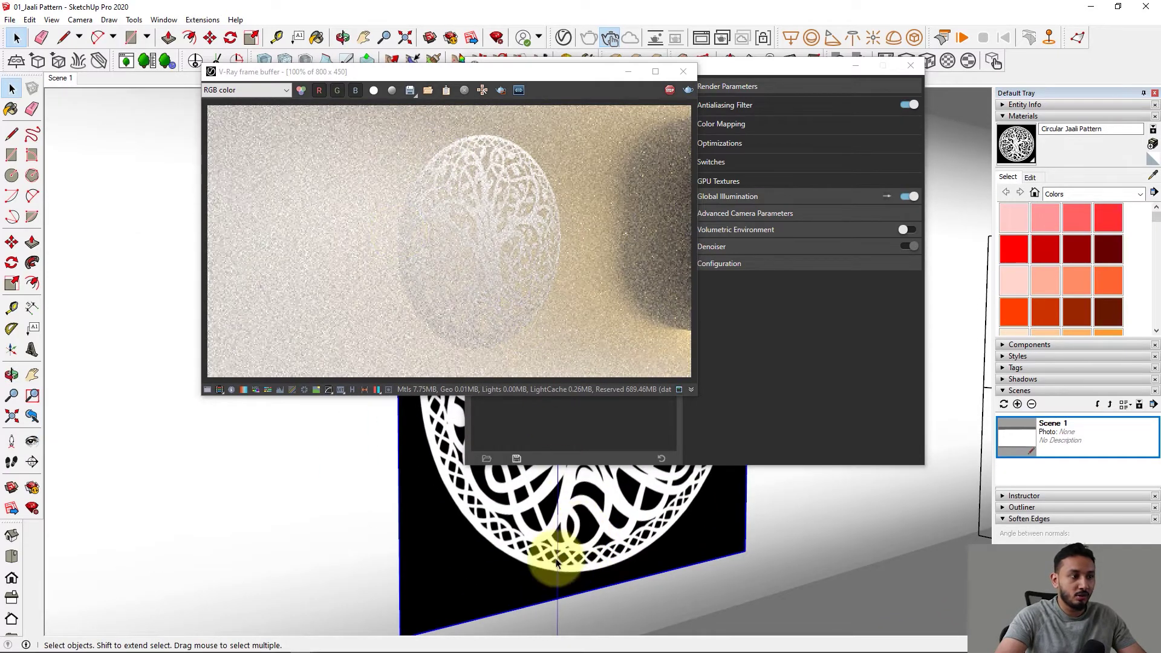
{"action": "left_click", "coordinate": [742, 383]}
{"action": "middle_click_drag", "start_coordinate": [790, 461], "coordinate": [473, 374]}
{"action": "left_click", "coordinate": [60, 77]}
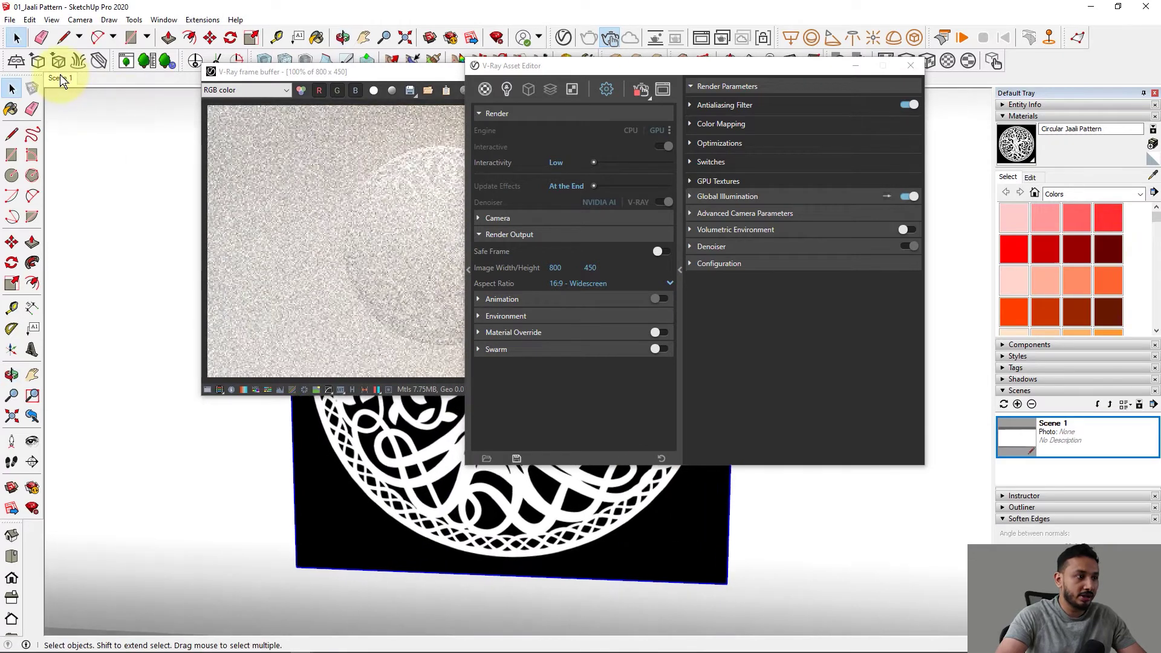
Step: Move the Asset Editor clear of the render and set the intensity of 01_Side Filler Light to 15
{"action": "left_click_drag", "start_coordinate": [607, 66], "coordinate": [798, 60]}
{"action": "left_click", "coordinate": [702, 83]}
{"action": "left_click", "coordinate": [734, 153]}
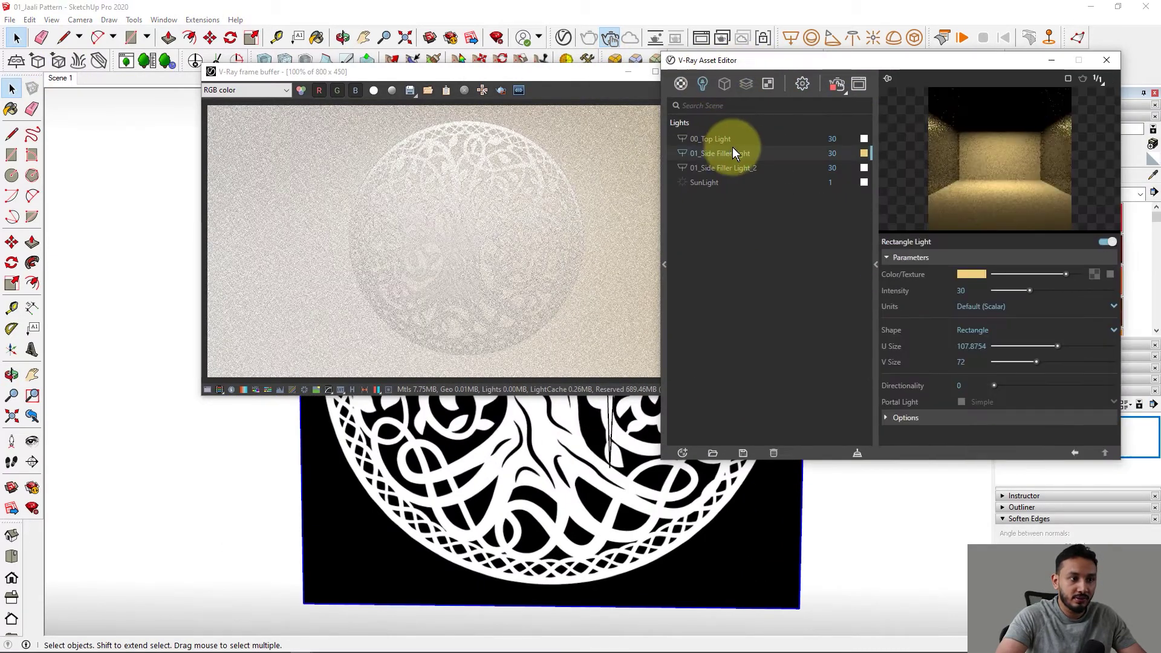
{"action": "type", "text": "15"}
{"action": "key", "text": "Return"}
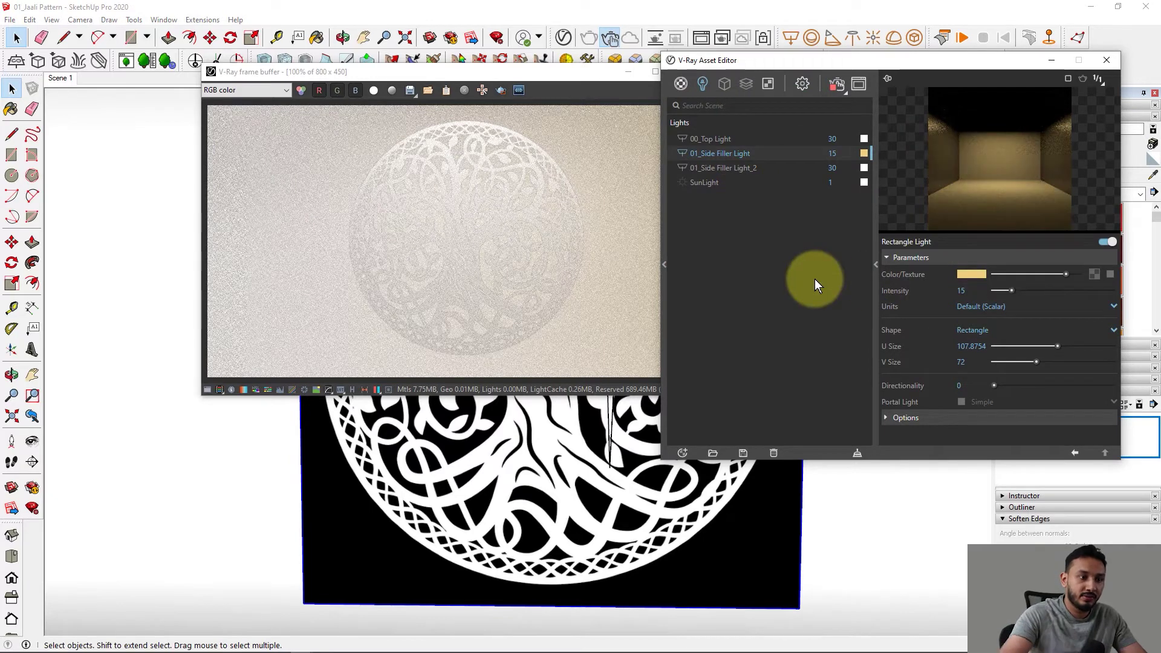
Step: Set the intensity of 01_Side Filler Light_2 and 00_Top Light to 15
{"action": "left_click", "coordinate": [742, 169]}
{"action": "double_click", "coordinate": [960, 291]}
{"action": "type", "text": "15"}
{"action": "key", "text": "Return"}
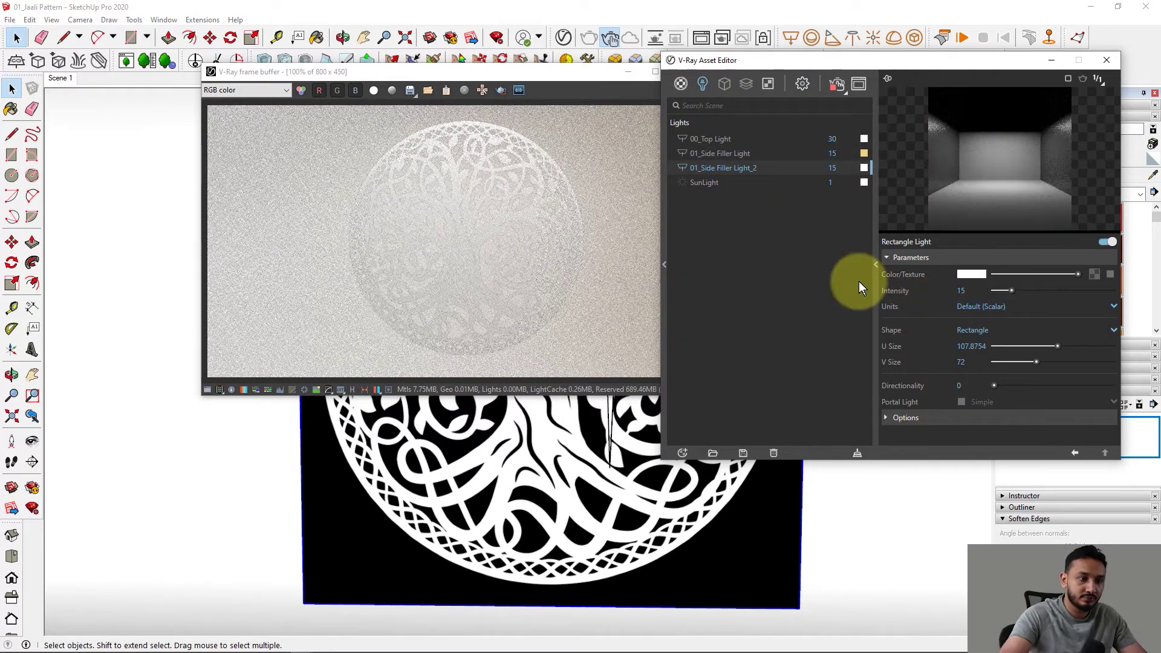
{"action": "left_click", "coordinate": [738, 139]}
{"action": "double_click", "coordinate": [961, 291]}
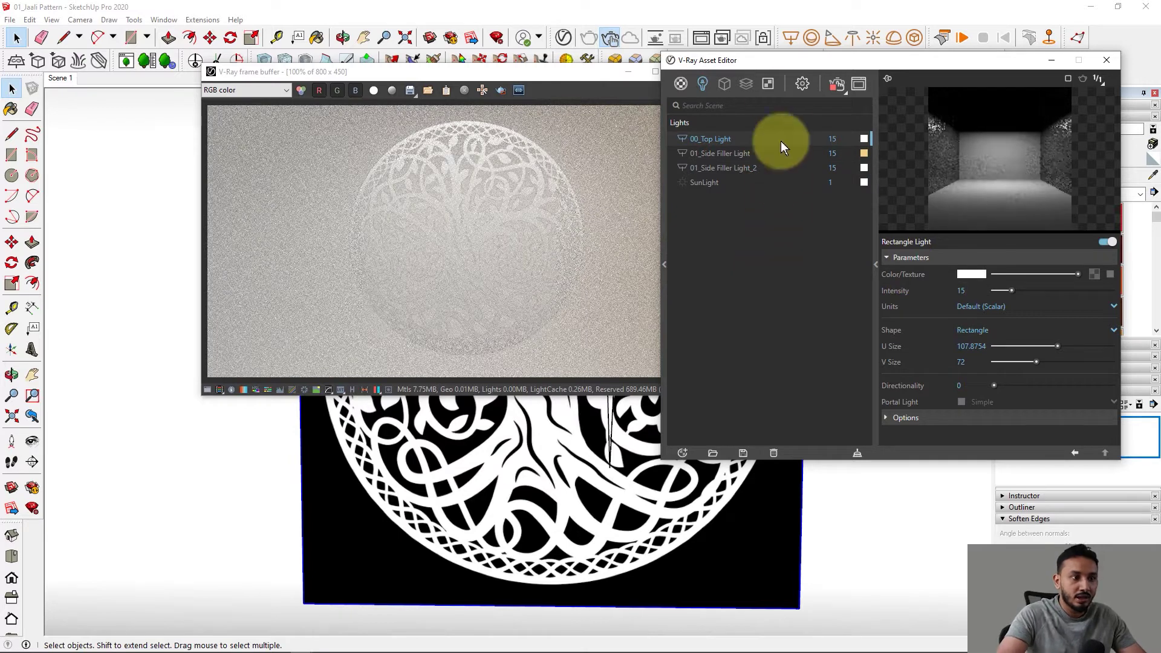
Step: Check the render's advanced camera parameters and set the intensity of 01_Side Filler Light_2 to 20
{"action": "left_click", "coordinate": [802, 83]}
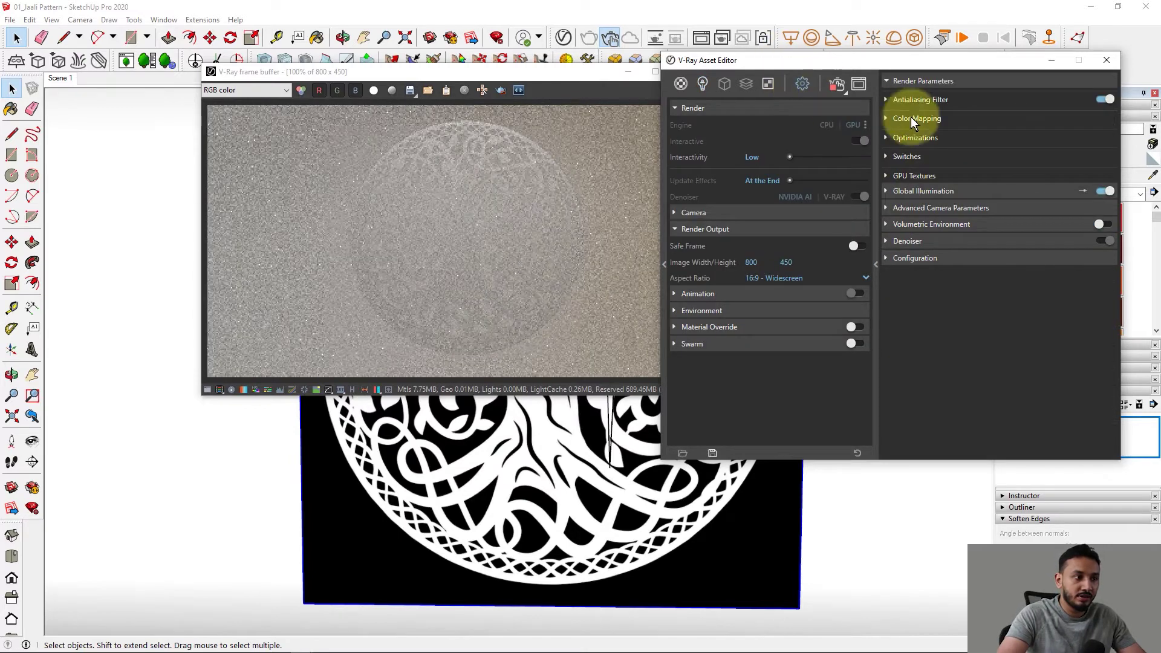
{"action": "left_click", "coordinate": [920, 211]}
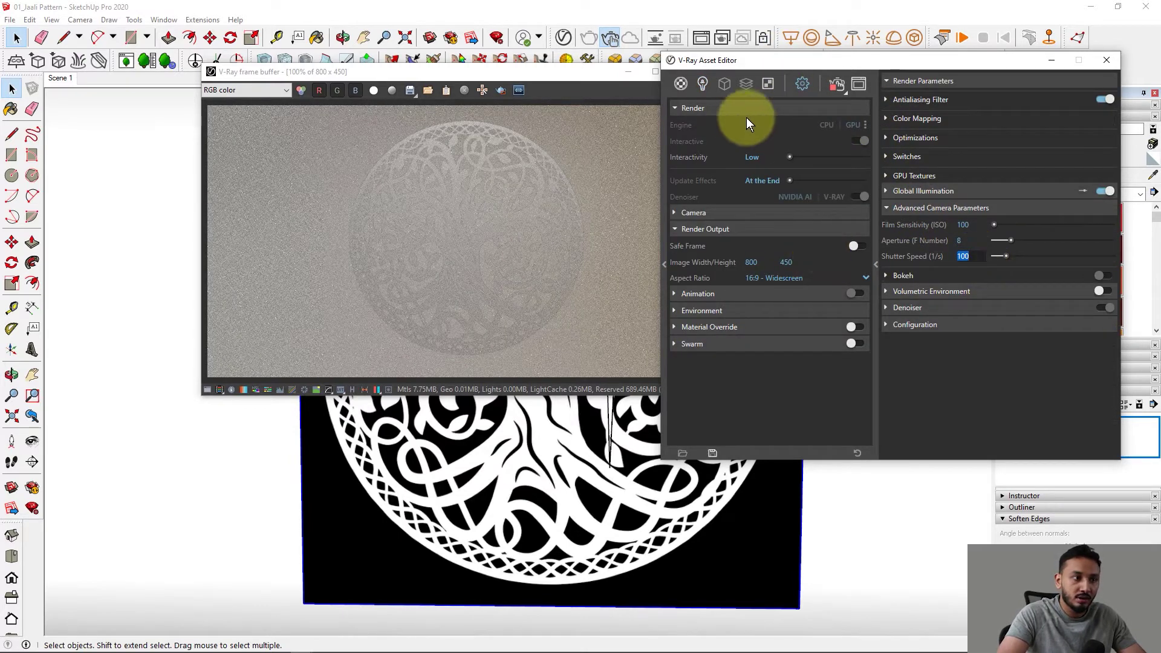
{"action": "left_click", "coordinate": [701, 83]}
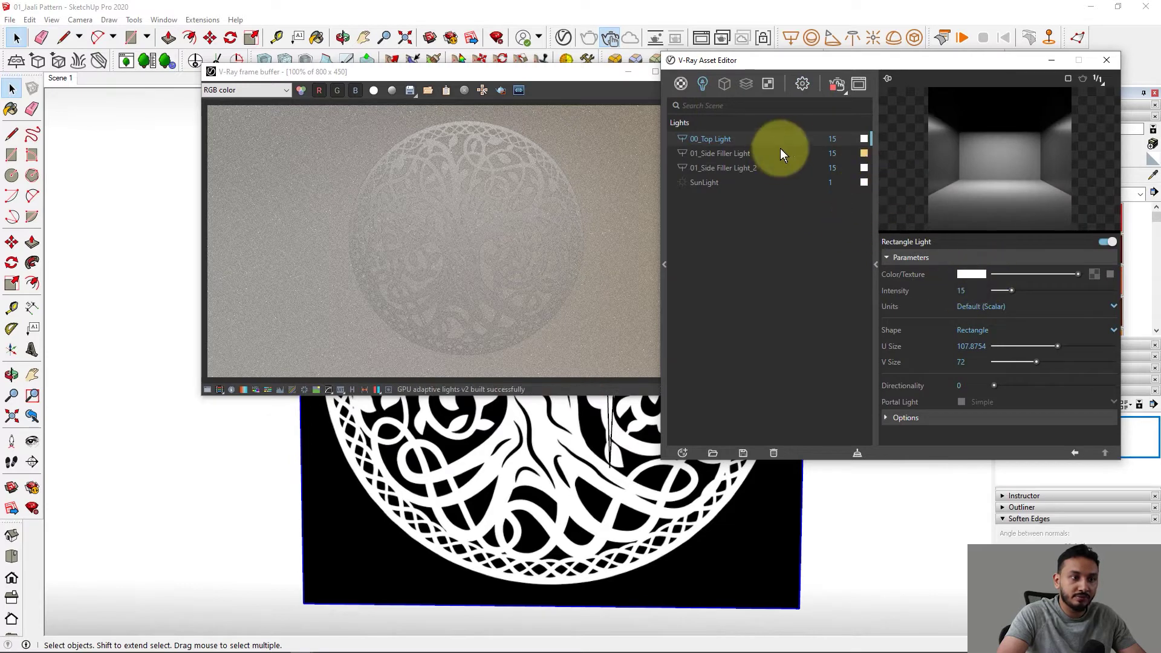
{"action": "left_click", "coordinate": [741, 169]}
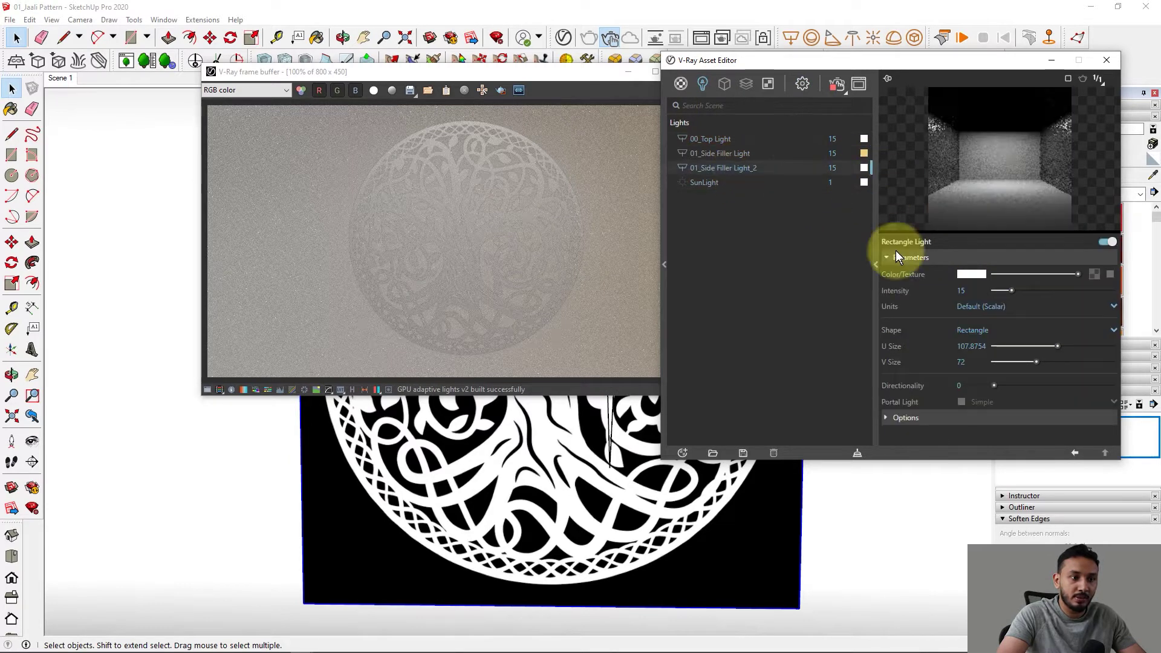
{"action": "double_click", "coordinate": [985, 293]}
{"action": "type", "text": "20"}
{"action": "key", "text": "Return"}
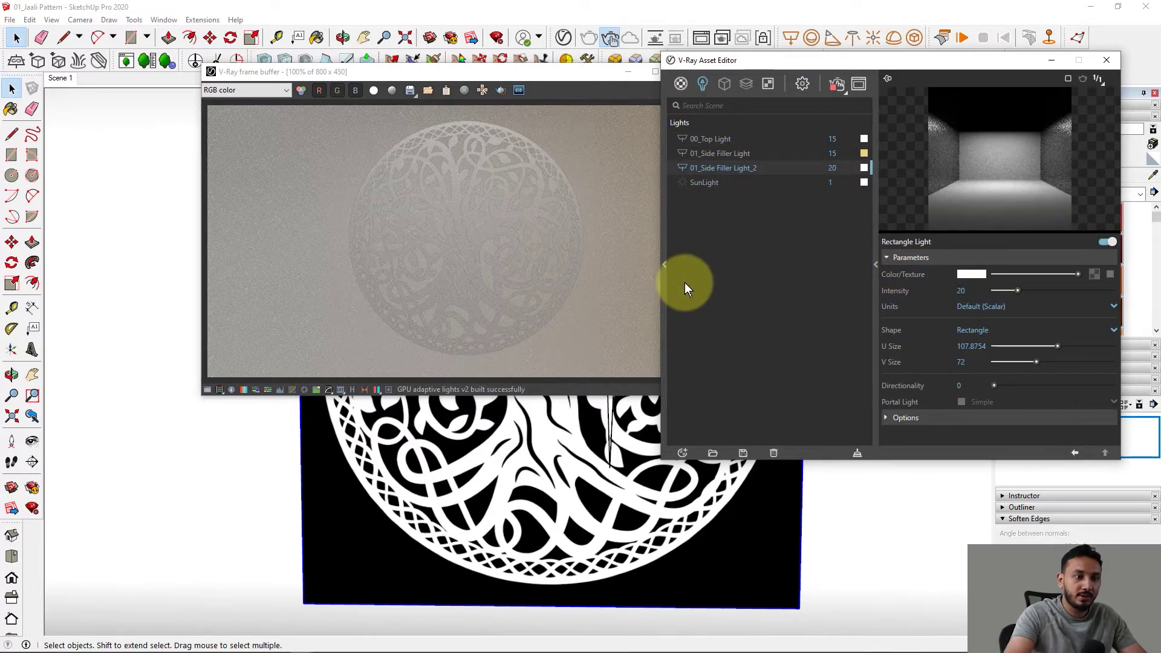
Step: Move the white side filler light inward across the studio floor, closer to the panel
{"action": "scroll", "coordinate": [452, 445], "scroll_direction": "down", "scroll_amount": 1}
{"action": "scroll", "coordinate": [452, 445], "scroll_direction": "down", "scroll_amount": 5}
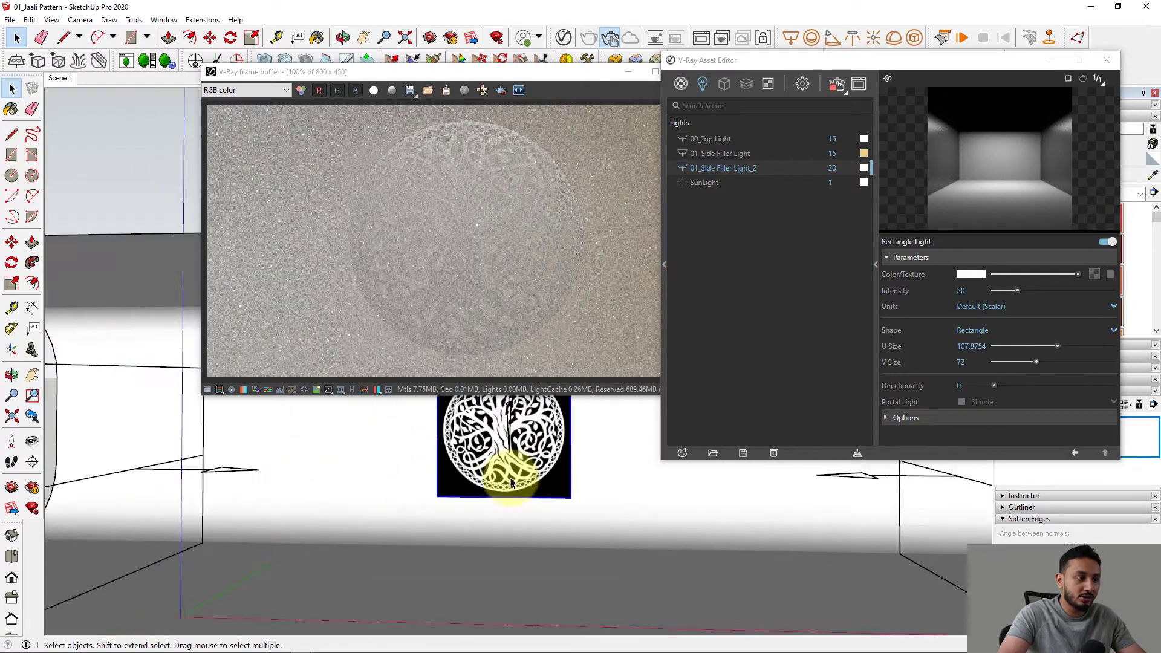
{"action": "scroll", "coordinate": [367, 488], "scroll_direction": "up", "scroll_amount": 3}
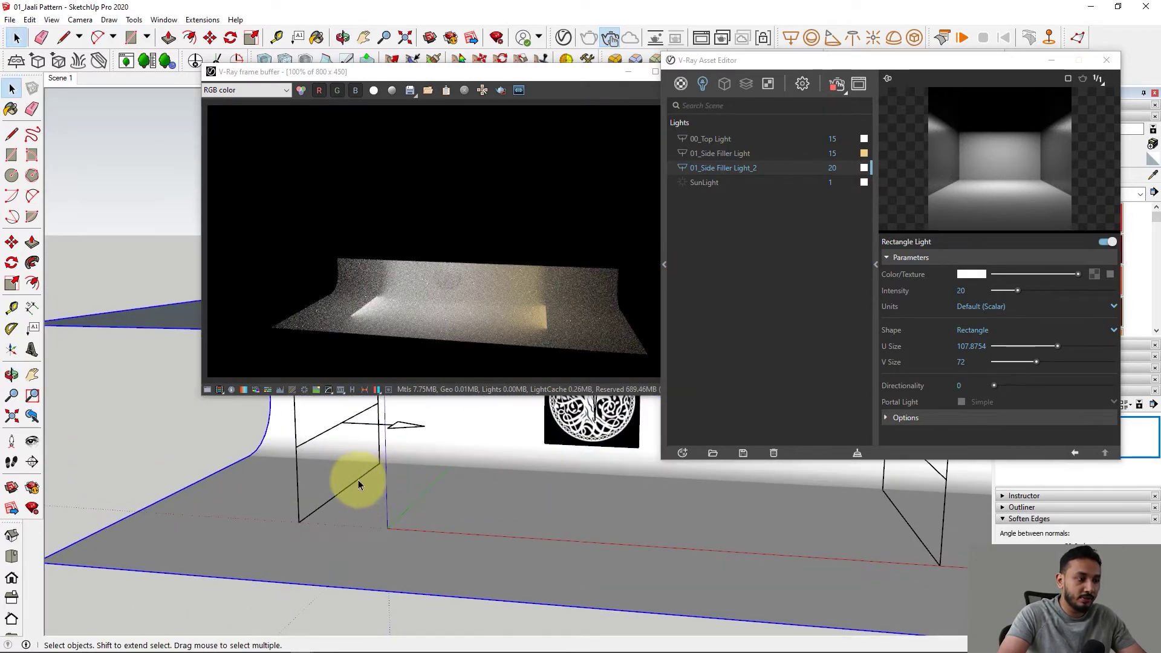
{"action": "left_click", "coordinate": [358, 484]}
{"action": "key", "text": "m"}
{"action": "left_click", "coordinate": [370, 479]}
{"action": "left_click", "coordinate": [428, 481]}
Step: Rotate the white side filler light about the vertical axis, swinging its front end inward to angle it towards the panel
{"action": "key", "text": "q"}
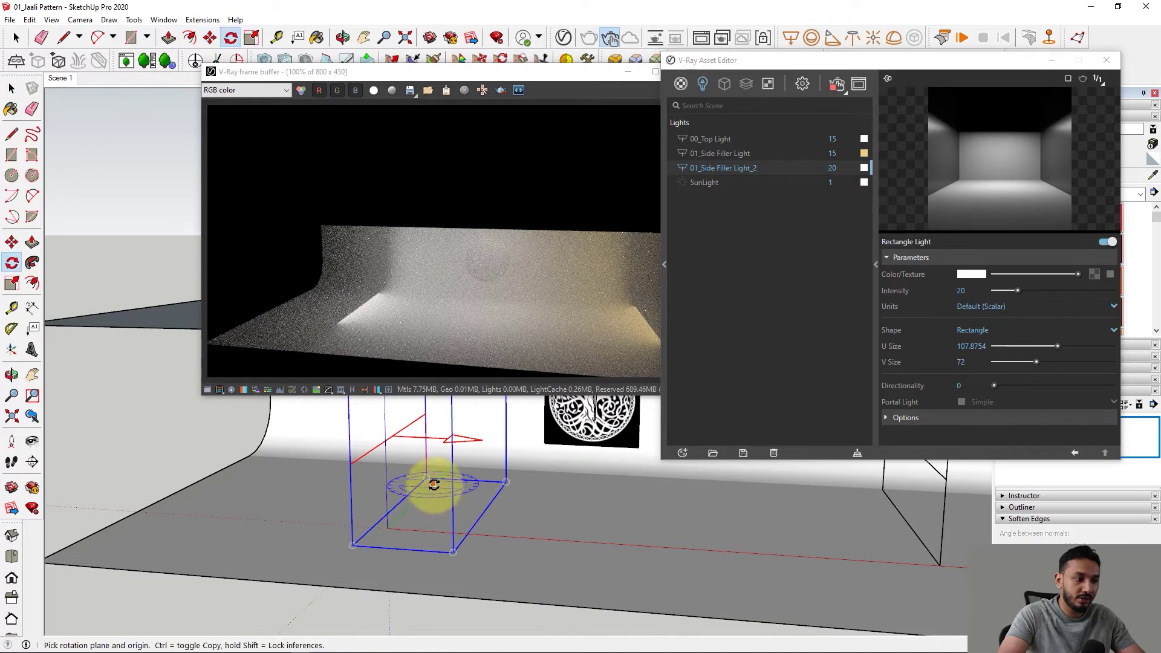
{"action": "left_click", "coordinate": [433, 484]}
{"action": "left_click", "coordinate": [396, 529]}
{"action": "left_click", "coordinate": [468, 545]}
Step: Move the yellow side filler light inward and back across the studio floor, closer to the panel
{"action": "middle_click_drag", "start_coordinate": [666, 532], "coordinate": [440, 521], "text": "shift"}
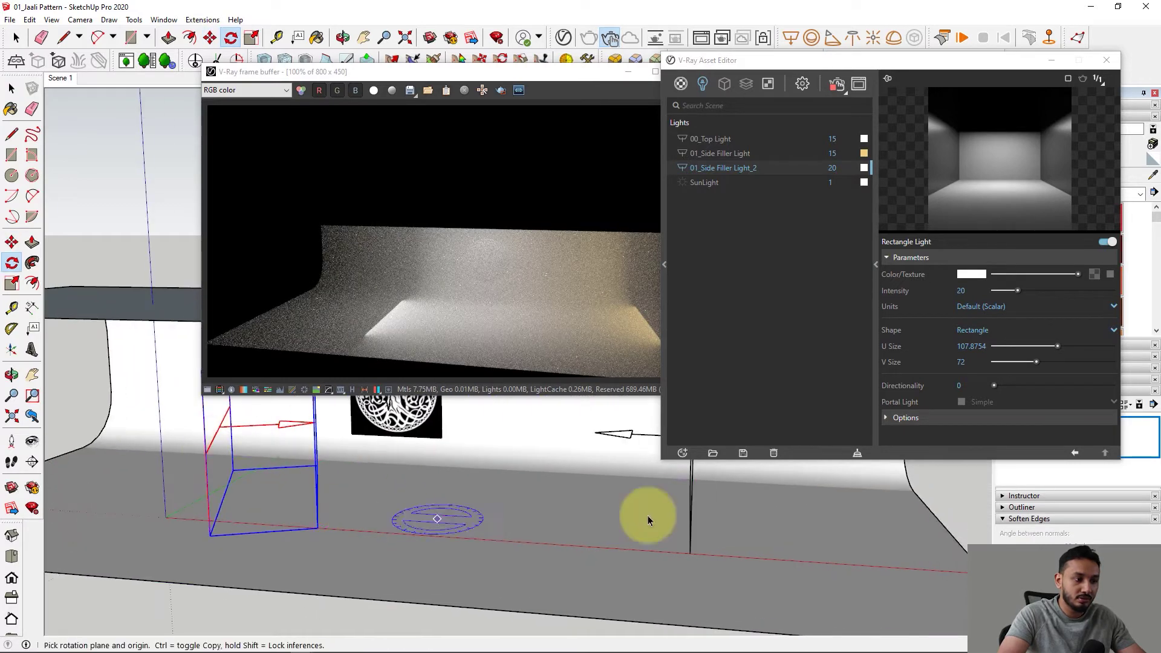
{"action": "key", "text": "space"}
{"action": "left_click", "coordinate": [691, 516]}
{"action": "key", "text": "m"}
{"action": "middle_click_drag", "start_coordinate": [615, 518], "coordinate": [693, 525]}
{"action": "left_click", "coordinate": [619, 516]}
{"action": "left_click", "coordinate": [539, 484]}
Step: Rotate the yellow side filler light about the vertical axis to angle it towards the panel, and return to the Scene 1 view
{"action": "key", "text": "q"}
{"action": "left_click", "coordinate": [548, 476]}
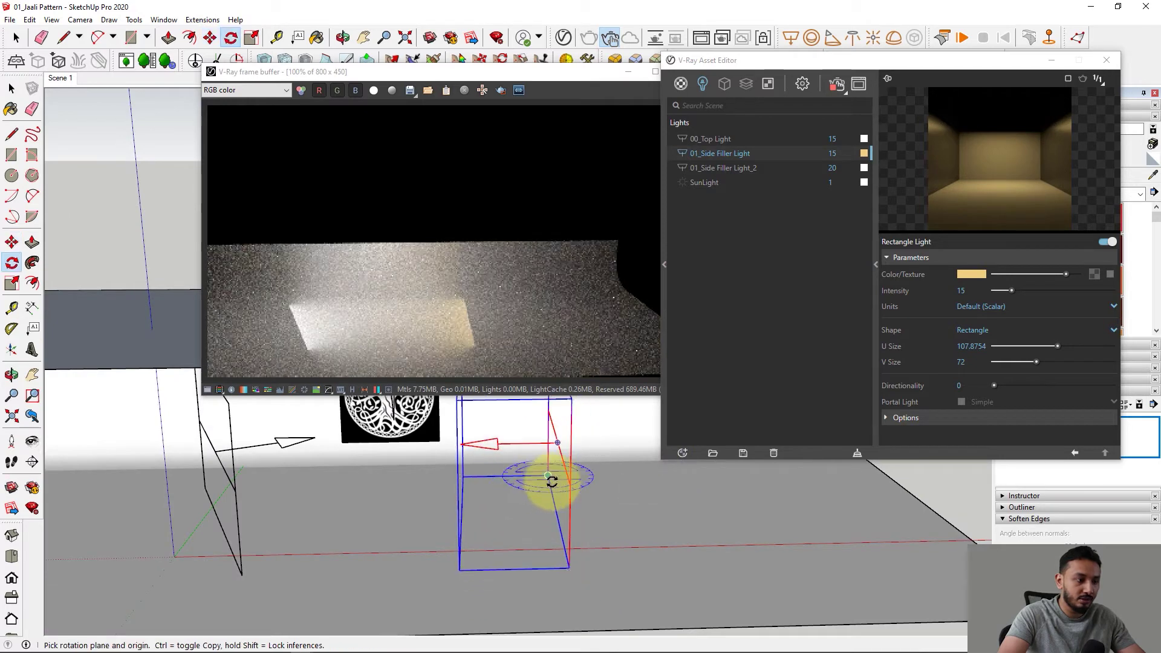
{"action": "left_click", "coordinate": [561, 532]}
{"action": "left_click", "coordinate": [502, 528]}
{"action": "key", "text": "space"}
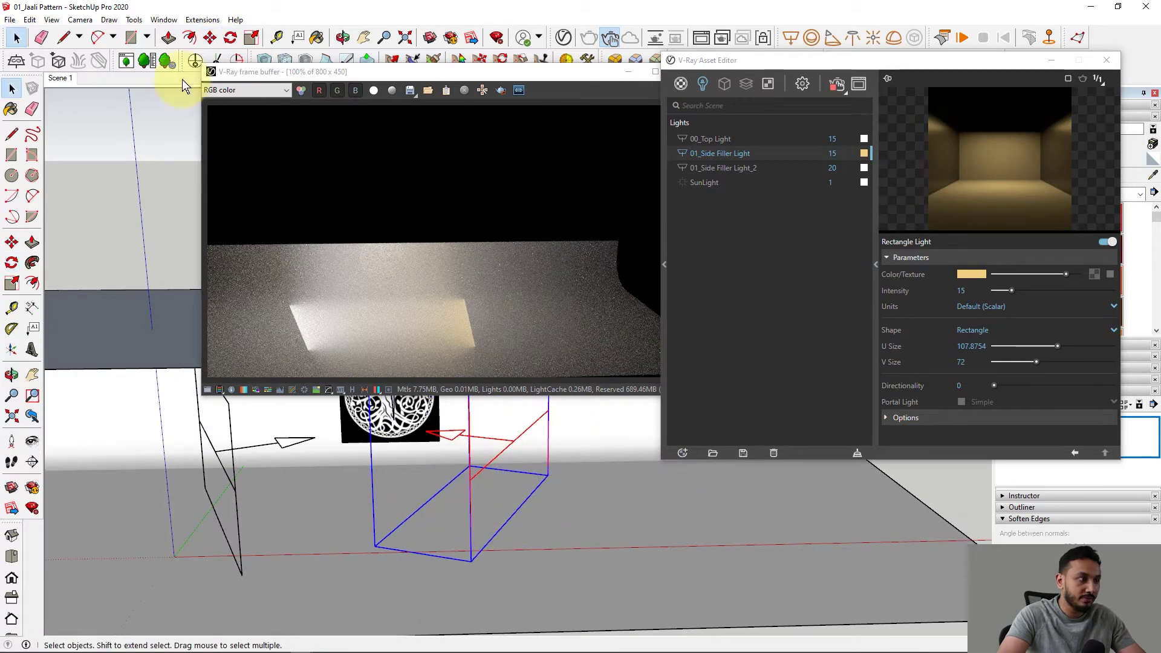
{"action": "left_click", "coordinate": [49, 80]}
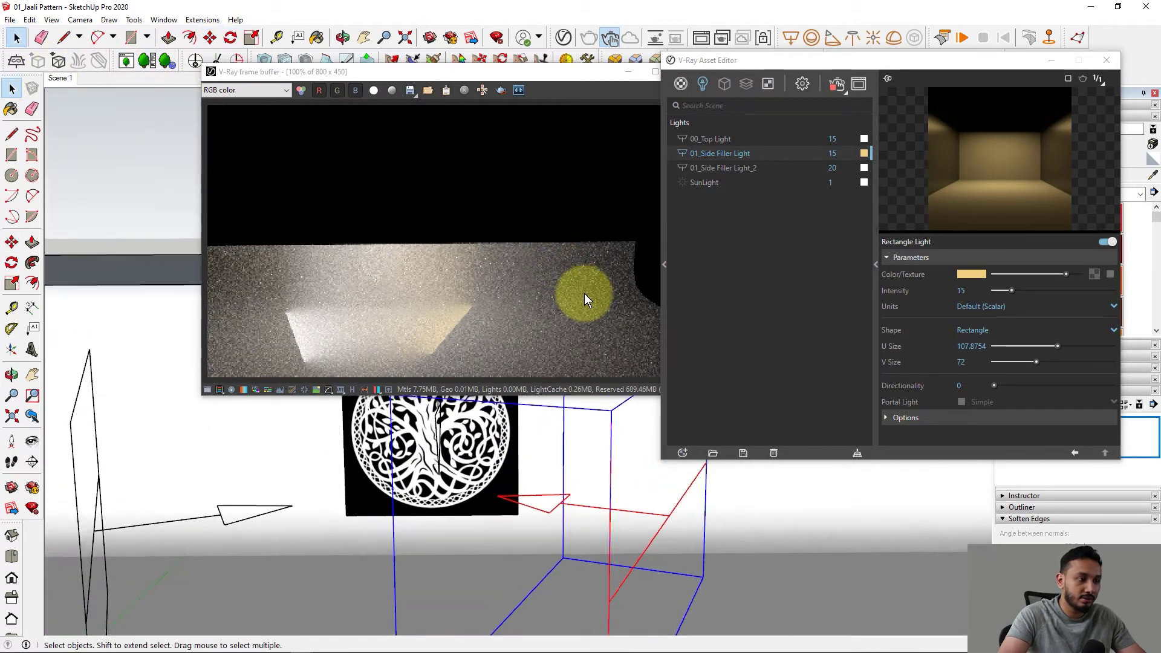
{"action": "scroll", "coordinate": [551, 370], "scroll_direction": "down", "scroll_amount": 1}
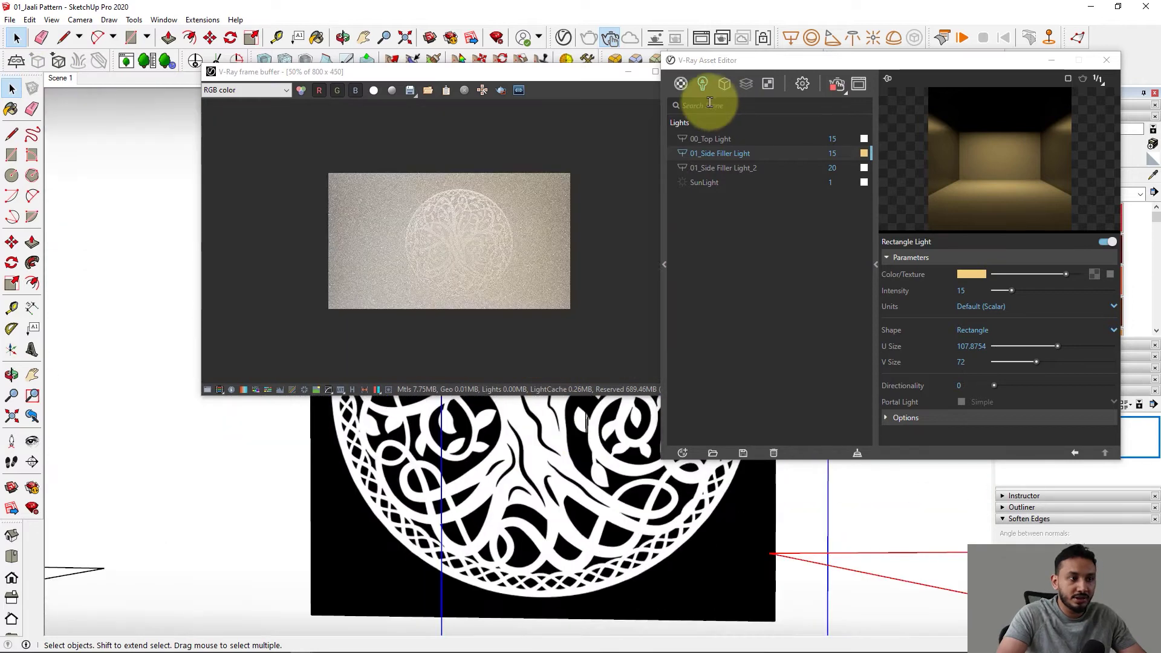
Step: Set the Color Gain of the Circular Jaali Pattern material's diffuse bitmap to golden orange, RGB 0.905, 0.704, 0.305
{"action": "left_click", "coordinate": [681, 84]}
{"action": "left_click", "coordinate": [720, 139]}
{"action": "left_click_drag", "start_coordinate": [820, 70], "coordinate": [711, 61]}
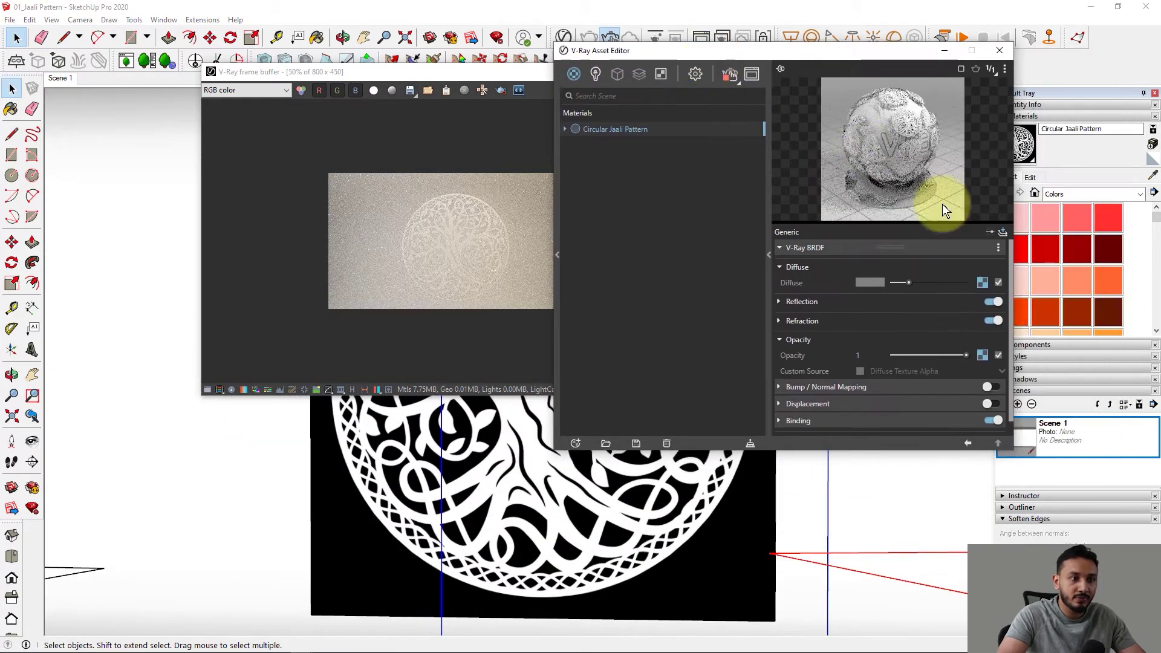
{"action": "left_click", "coordinate": [979, 281]}
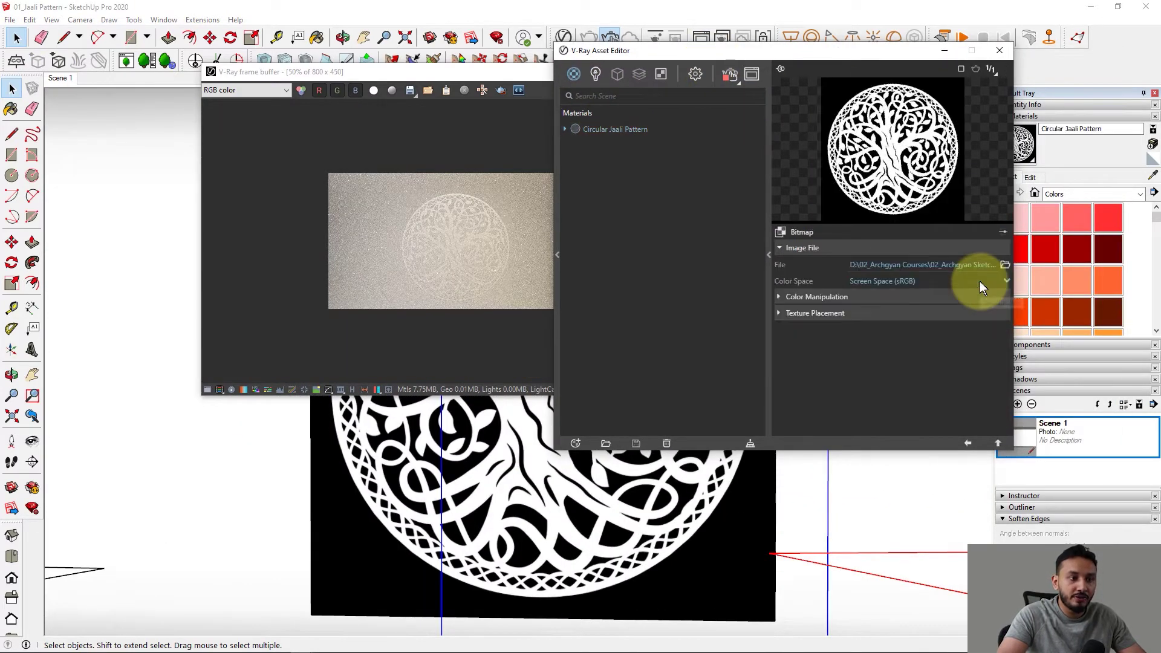
{"action": "left_click", "coordinate": [809, 297]}
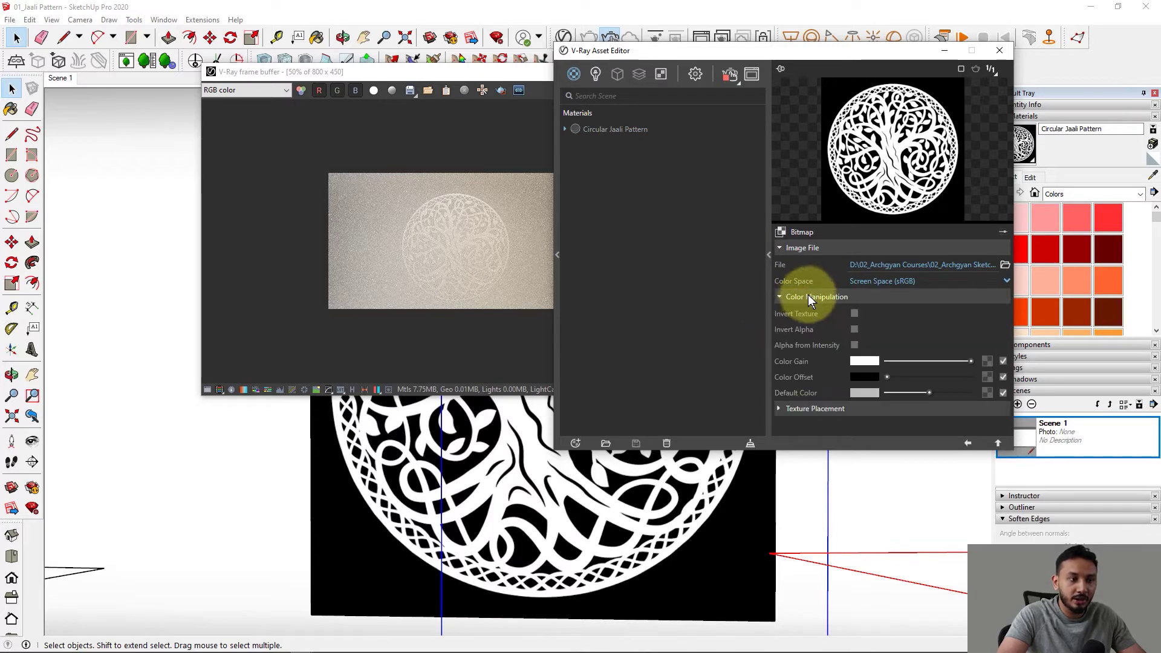
{"action": "left_click", "coordinate": [869, 360]}
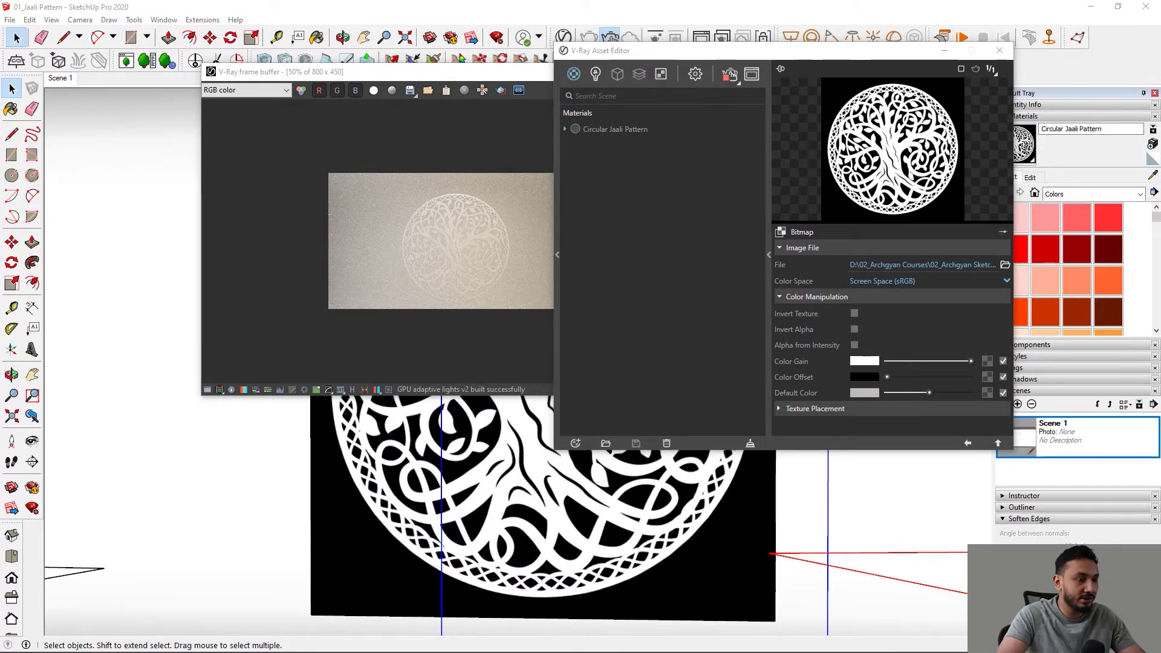
{"action": "left_click", "coordinate": [649, 206]}
{"action": "left_click", "coordinate": [585, 203]}
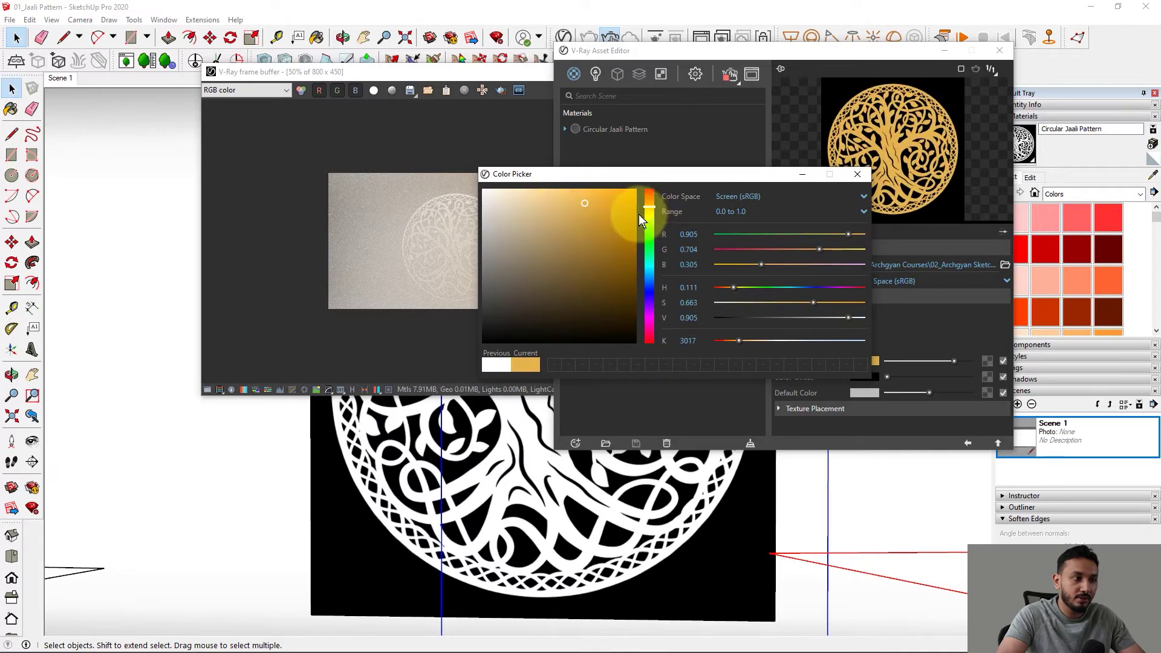
{"action": "left_click", "coordinate": [856, 175]}
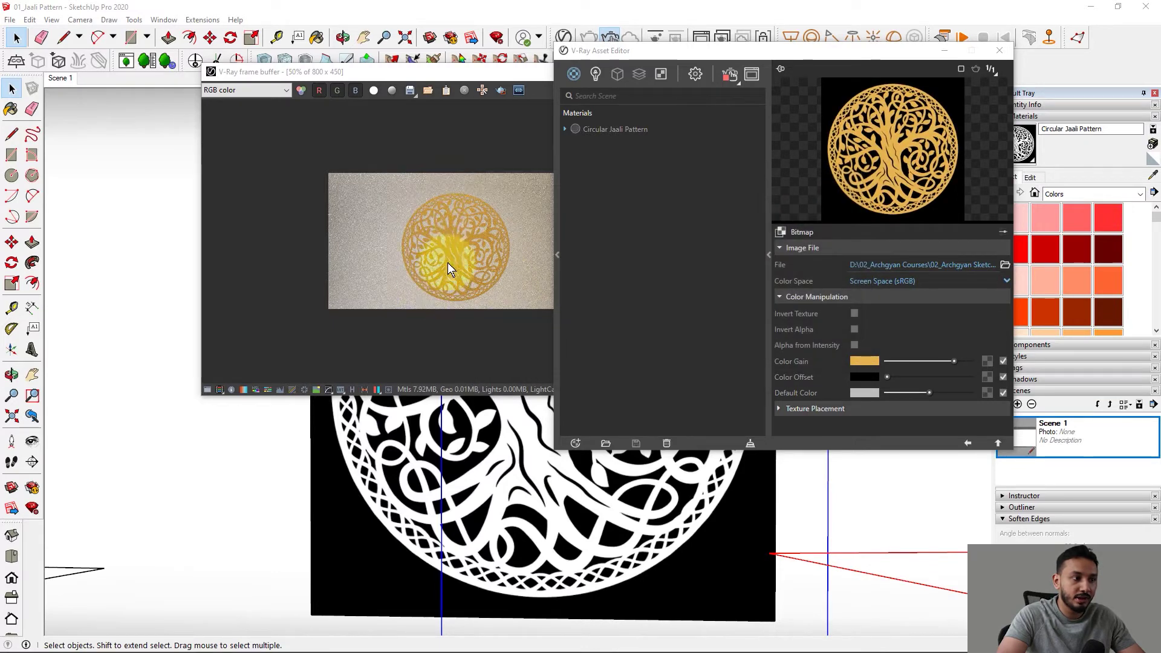
Step: Inspect the recoloured tree pattern in the interactive render up close, in the material preview, and from a slightly turned camera
{"action": "scroll", "coordinate": [333, 216], "scroll_direction": "up", "scroll_amount": 1}
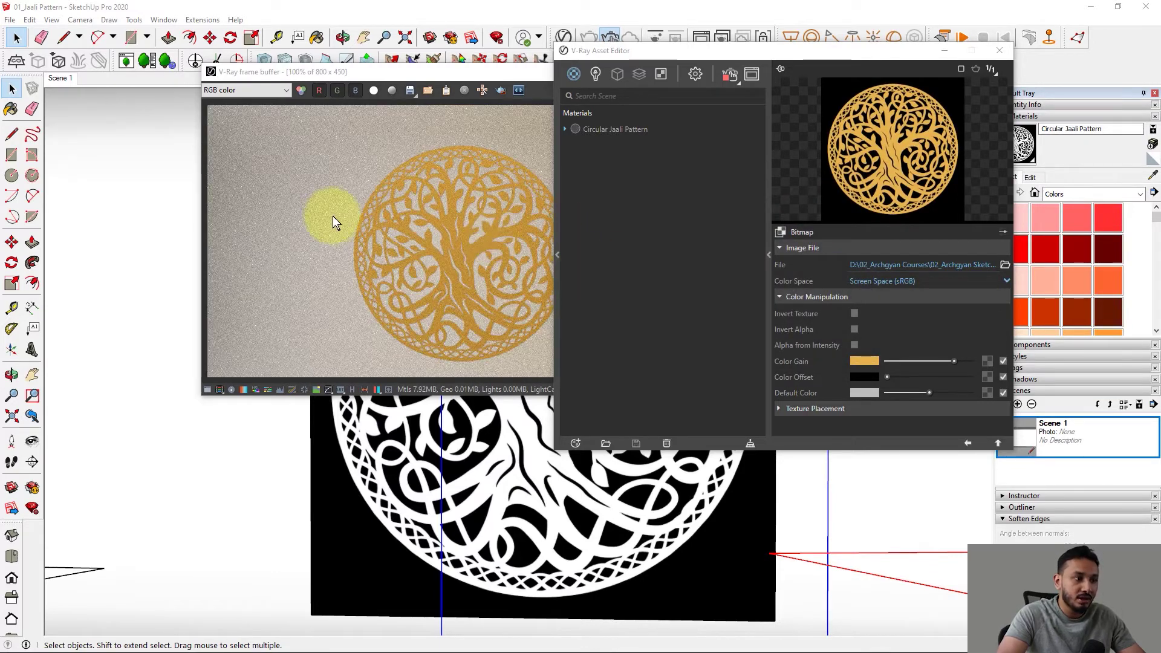
{"action": "scroll", "coordinate": [342, 234], "scroll_direction": "up", "scroll_amount": 1}
{"action": "scroll", "coordinate": [475, 245], "scroll_direction": "down", "scroll_amount": 1}
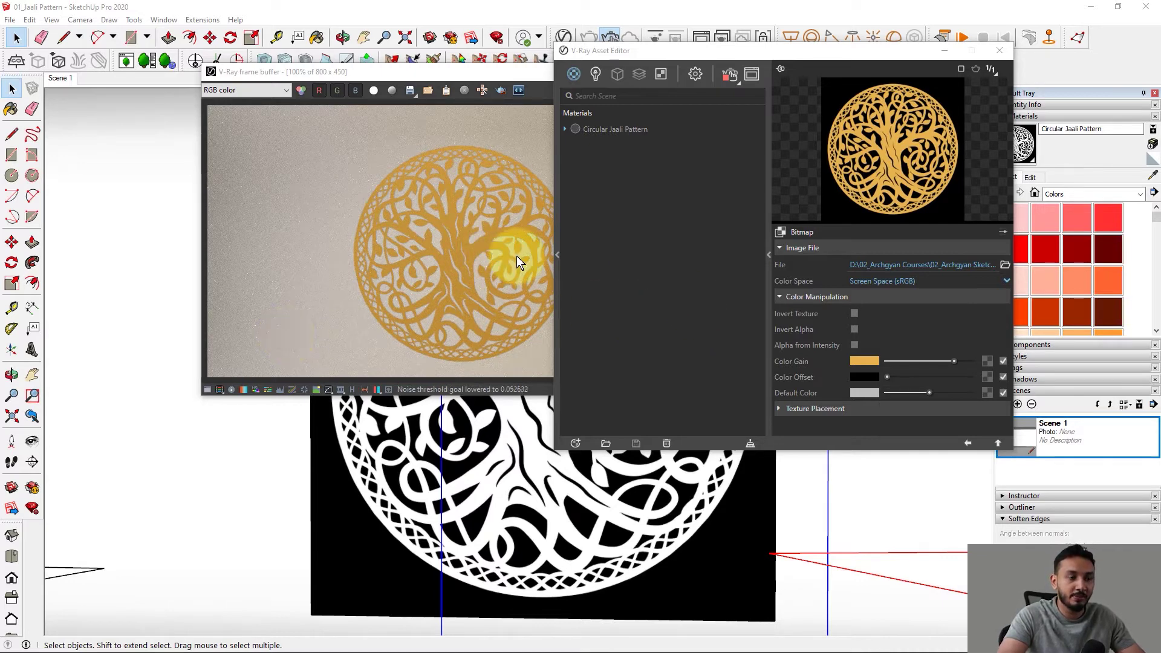
{"action": "left_click", "coordinate": [968, 444]}
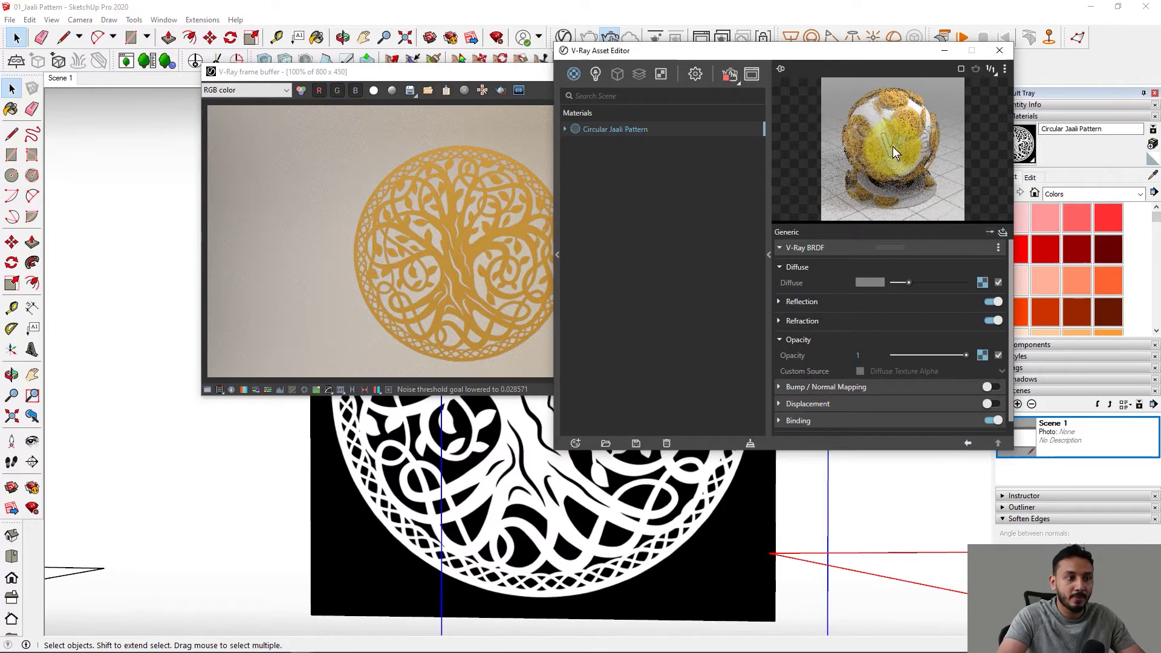
{"action": "scroll", "coordinate": [393, 221], "scroll_direction": "down", "scroll_amount": 1}
{"action": "scroll", "coordinate": [363, 220], "scroll_direction": "up", "scroll_amount": 2}
{"action": "scroll", "coordinate": [363, 220], "scroll_direction": "down", "scroll_amount": 2}
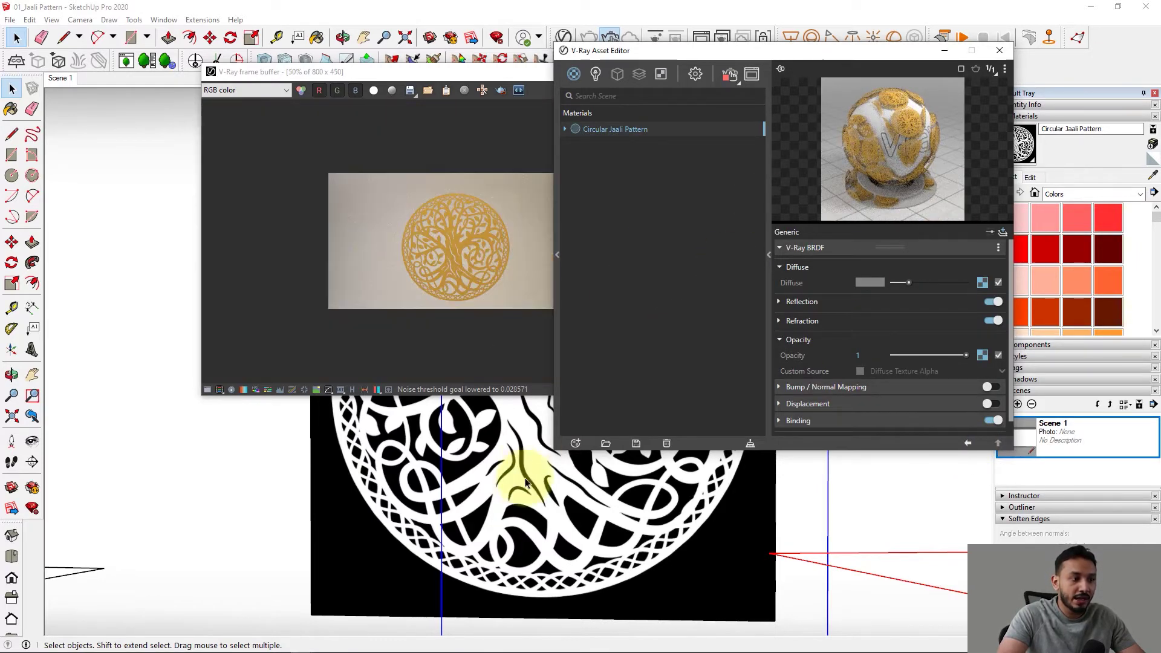
{"action": "mouse_move", "coordinate": [518, 467]}
{"action": "middle_mouse_down"}
{"action": "mouse_move", "coordinate": [553, 473]}
{"action": "mouse_move", "coordinate": [540, 471]}
{"action": "middle_mouse_up"}
{"action": "scroll", "coordinate": [456, 232], "scroll_direction": "down", "scroll_amount": 1}
{"action": "scroll", "coordinate": [460, 237], "scroll_direction": "up", "scroll_amount": 1}
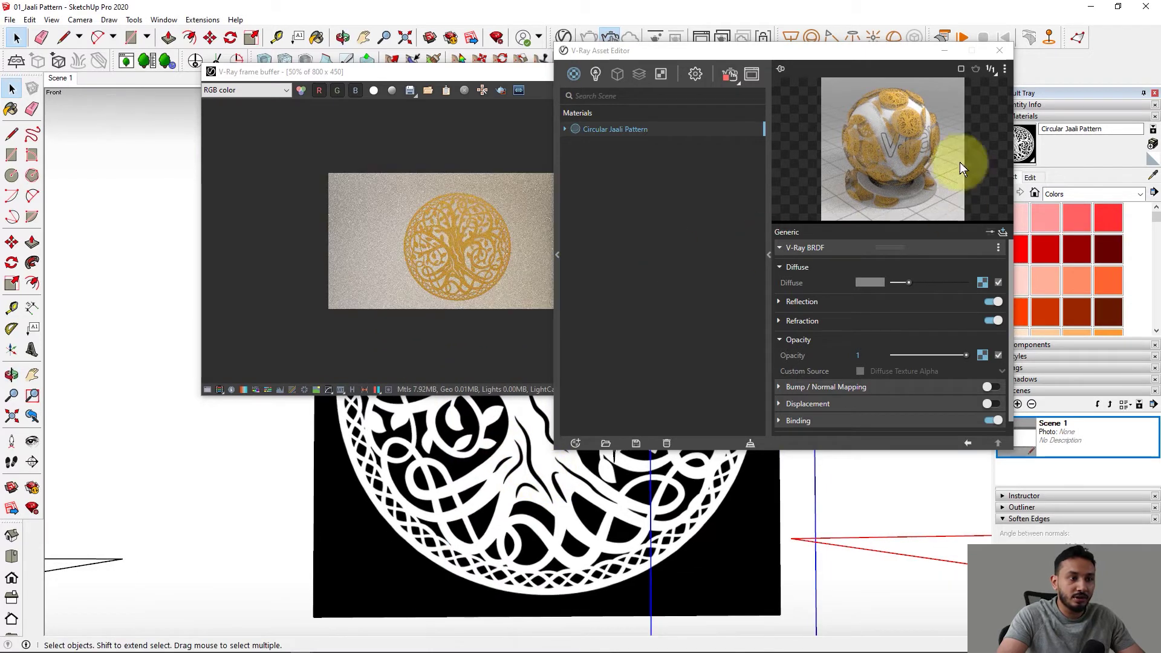
Step: Close the Asset Editor and frame buffer, and delete the studio backdrop together with the yellow side filler light
{"action": "left_click", "coordinate": [1000, 51]}
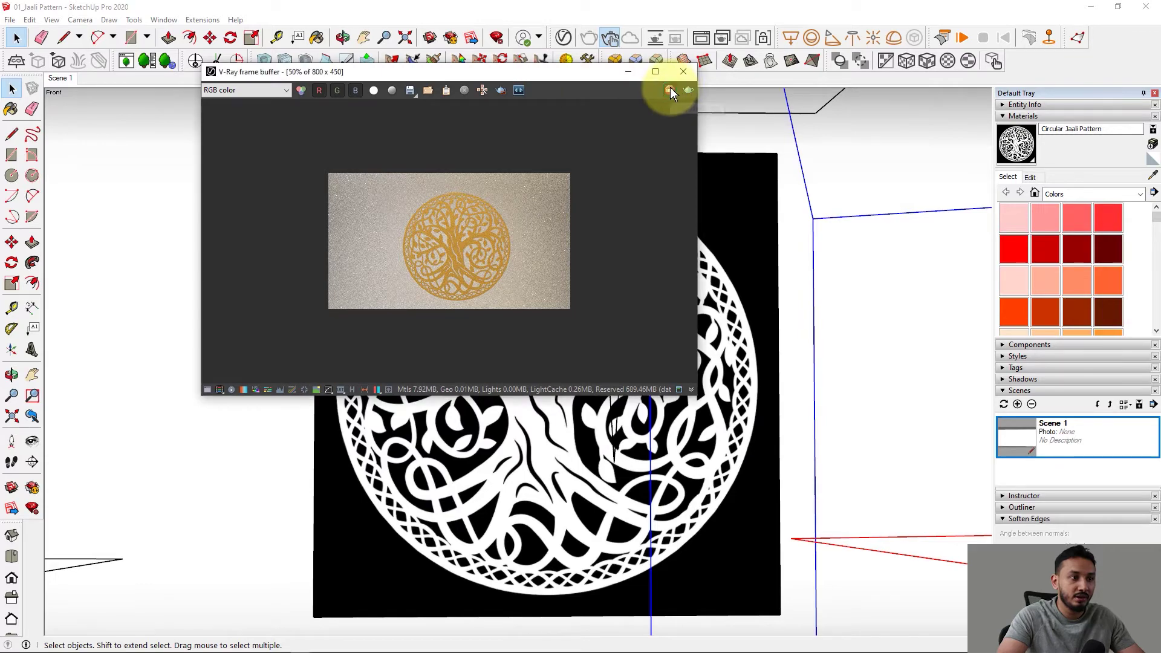
{"action": "left_click", "coordinate": [684, 72]}
{"action": "scroll", "coordinate": [631, 198], "scroll_direction": "down", "scroll_amount": 3}
{"action": "mouse_move", "coordinate": [631, 198]}
{"action": "middle_mouse_down"}
{"action": "mouse_move", "coordinate": [508, 366]}
{"action": "mouse_move", "coordinate": [842, 389]}
{"action": "middle_mouse_up"}
{"action": "scroll", "coordinate": [641, 361], "scroll_direction": "down", "scroll_amount": 5}
{"action": "mouse_move", "coordinate": [659, 391]}
{"action": "middle_mouse_down"}
{"action": "mouse_move", "coordinate": [318, 293]}
{"action": "mouse_move", "coordinate": [475, 293]}
{"action": "mouse_move", "coordinate": [618, 423]}
{"action": "middle_mouse_up"}
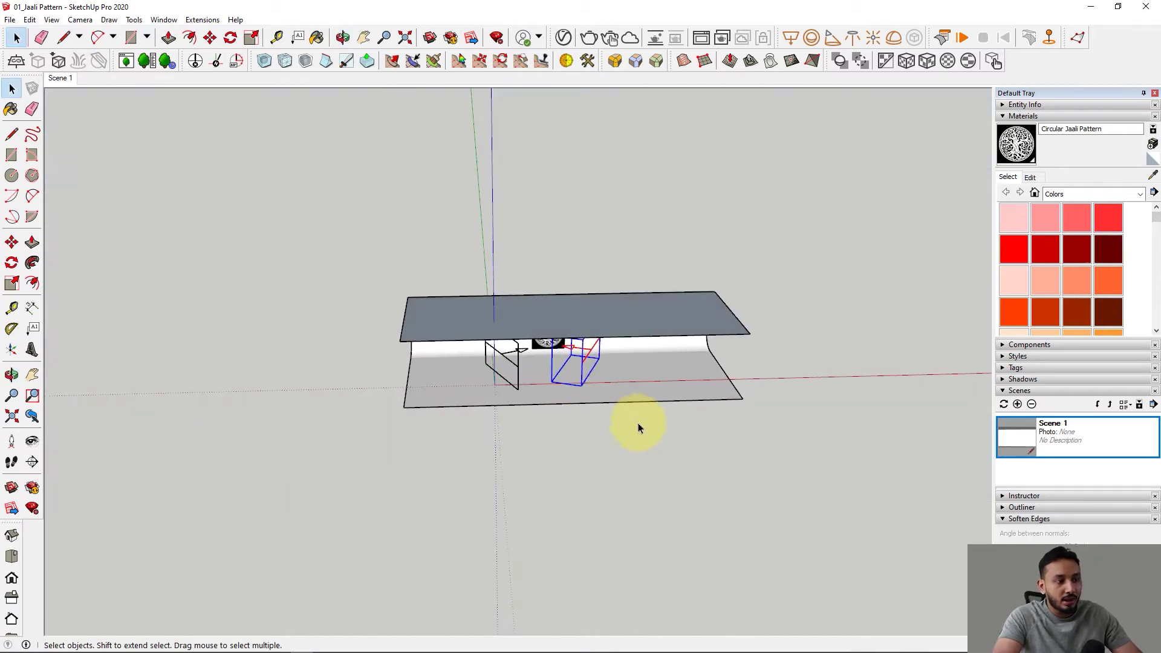
{"action": "scroll", "coordinate": [581, 379], "scroll_direction": "up", "scroll_amount": 6}
{"action": "mouse_move", "coordinate": [570, 383]}
{"action": "middle_mouse_down"}
{"action": "mouse_move", "coordinate": [510, 320]}
{"action": "mouse_move", "coordinate": [580, 371]}
{"action": "middle_mouse_up"}
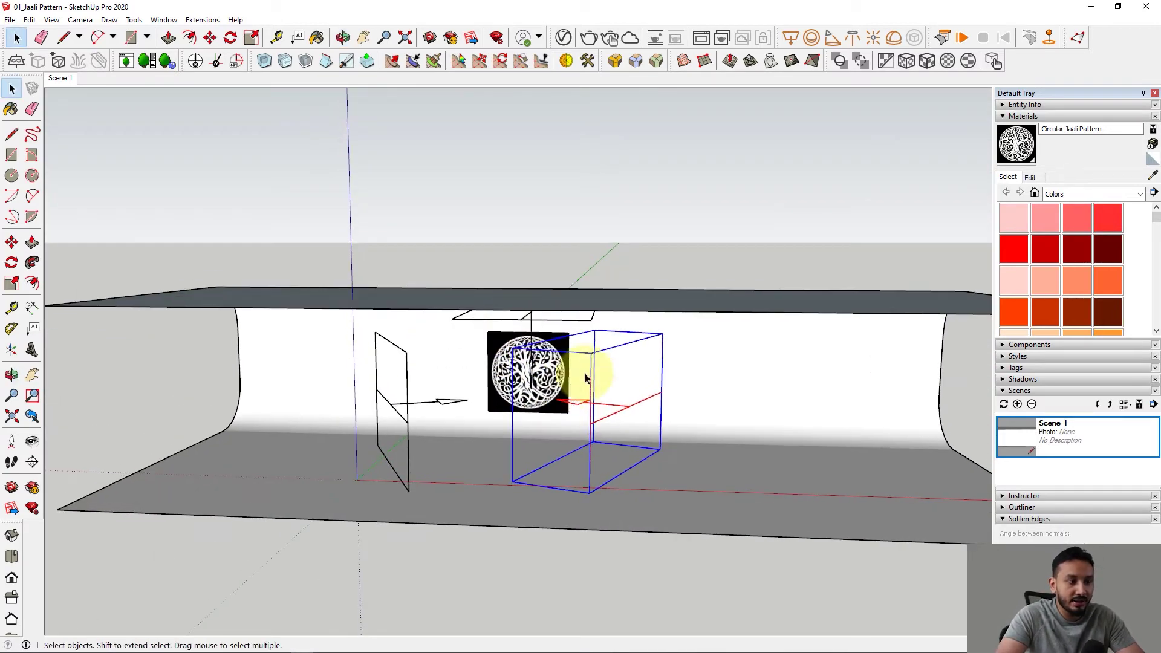
{"action": "middle_click_drag", "start_coordinate": [677, 381], "coordinate": [614, 383]}
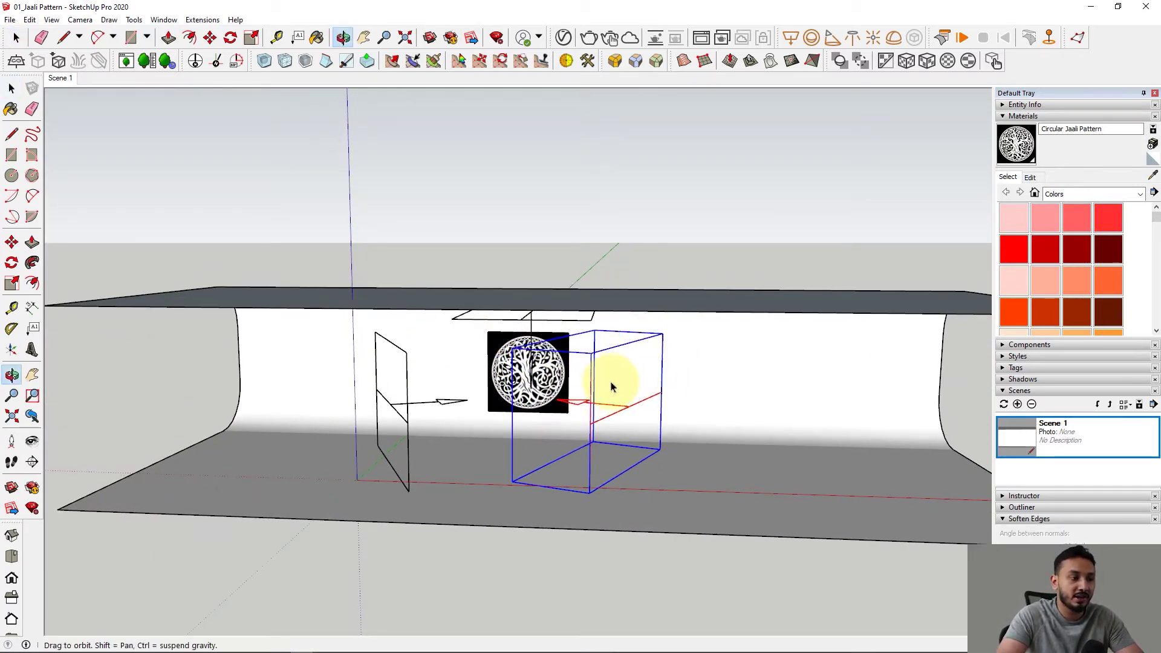
{"action": "scroll", "coordinate": [635, 337], "scroll_direction": "down", "scroll_amount": 5}
{"action": "left_click_drag", "start_coordinate": [725, 506], "coordinate": [609, 262]}
{"action": "key", "text": "Delete"}
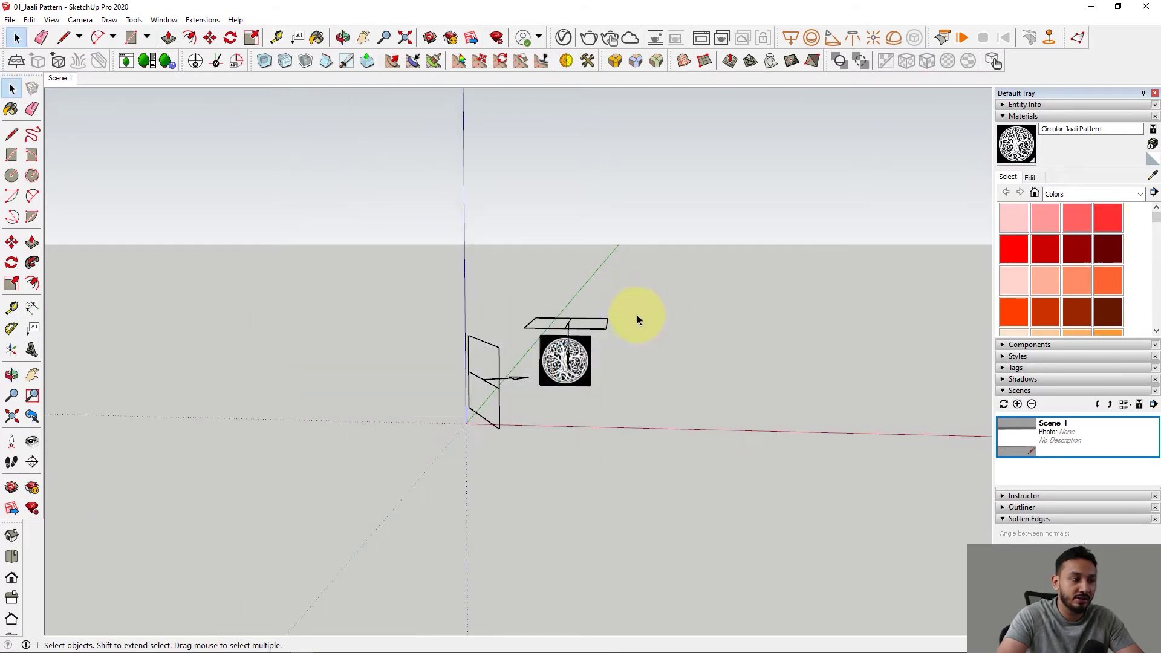
Step: Delete the rectangle light above the panel and the remaining white side filler light
{"action": "left_click", "coordinate": [525, 329]}
{"action": "key", "text": "Delete"}
{"action": "left_click", "coordinate": [506, 378]}
{"action": "key", "text": "Delete"}
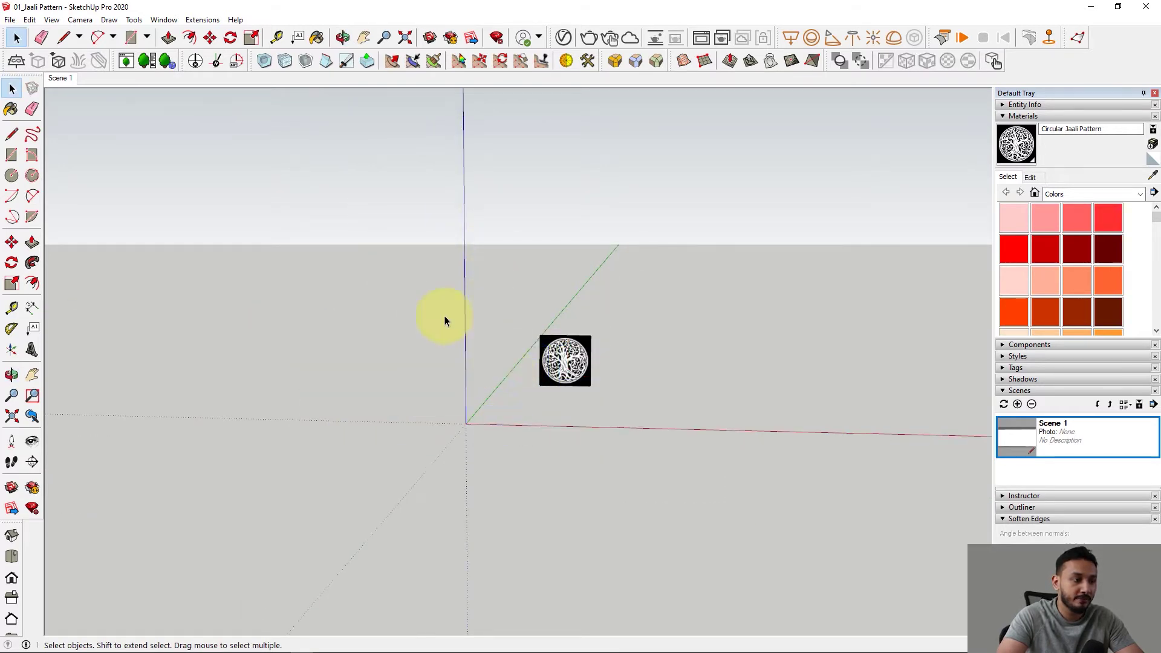
Step: Move the jaali panel so that its lower front corner on the blue axis side sits at the model origin
{"action": "left_click", "coordinate": [543, 355]}
{"action": "scroll", "coordinate": [590, 413], "scroll_direction": "up", "scroll_amount": 4}
{"action": "scroll", "coordinate": [589, 416], "scroll_direction": "up", "scroll_amount": 2}
{"action": "key", "text": "m"}
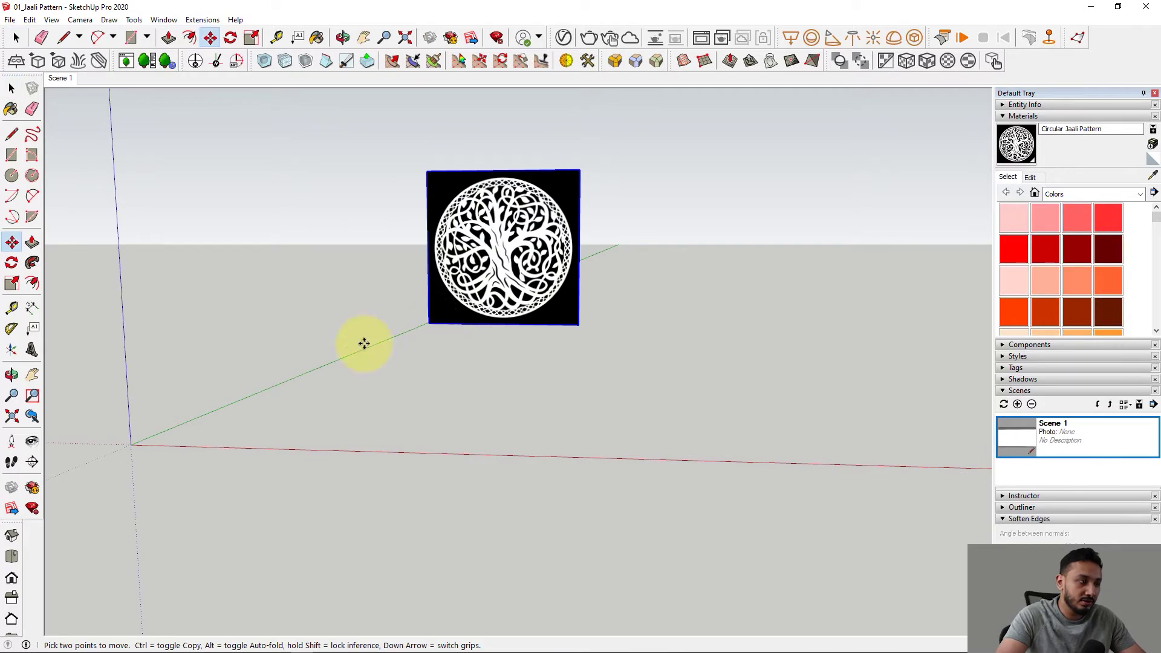
{"action": "left_click", "coordinate": [363, 340]}
{"action": "left_click", "coordinate": [132, 444]}
{"action": "scroll", "coordinate": [158, 425], "scroll_direction": "down", "scroll_amount": 2}
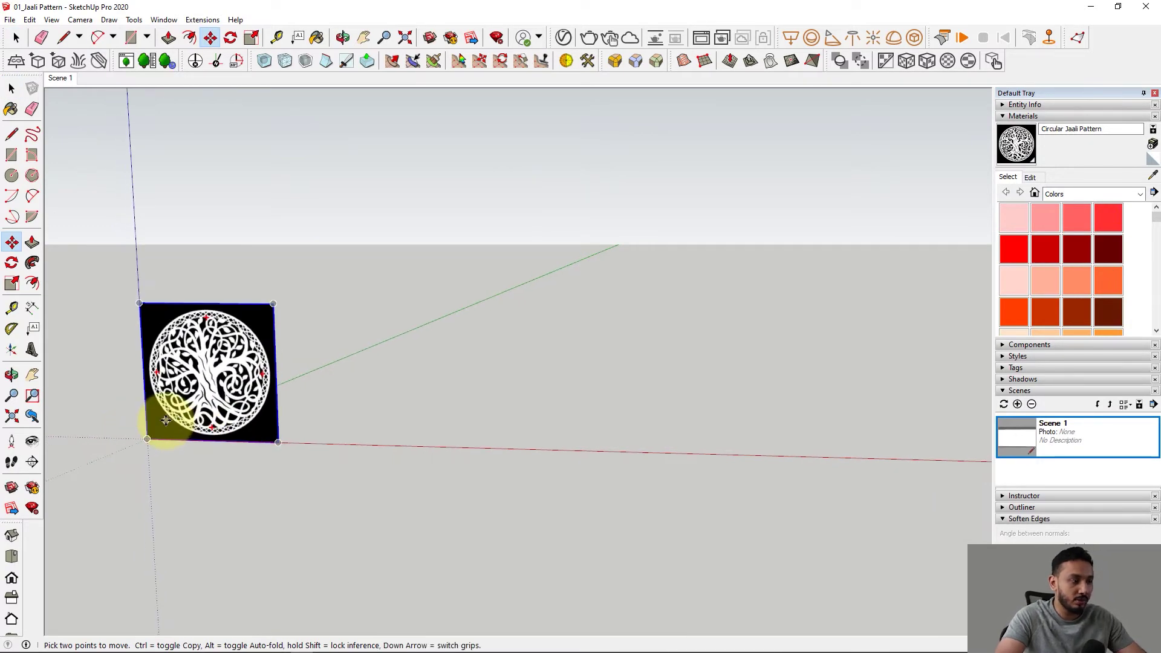
{"action": "middle_click_drag", "start_coordinate": [174, 414], "coordinate": [382, 425], "text": "shift"}
{"action": "key", "text": "space"}
{"action": "middle_click_drag", "start_coordinate": [397, 383], "coordinate": [259, 583]}
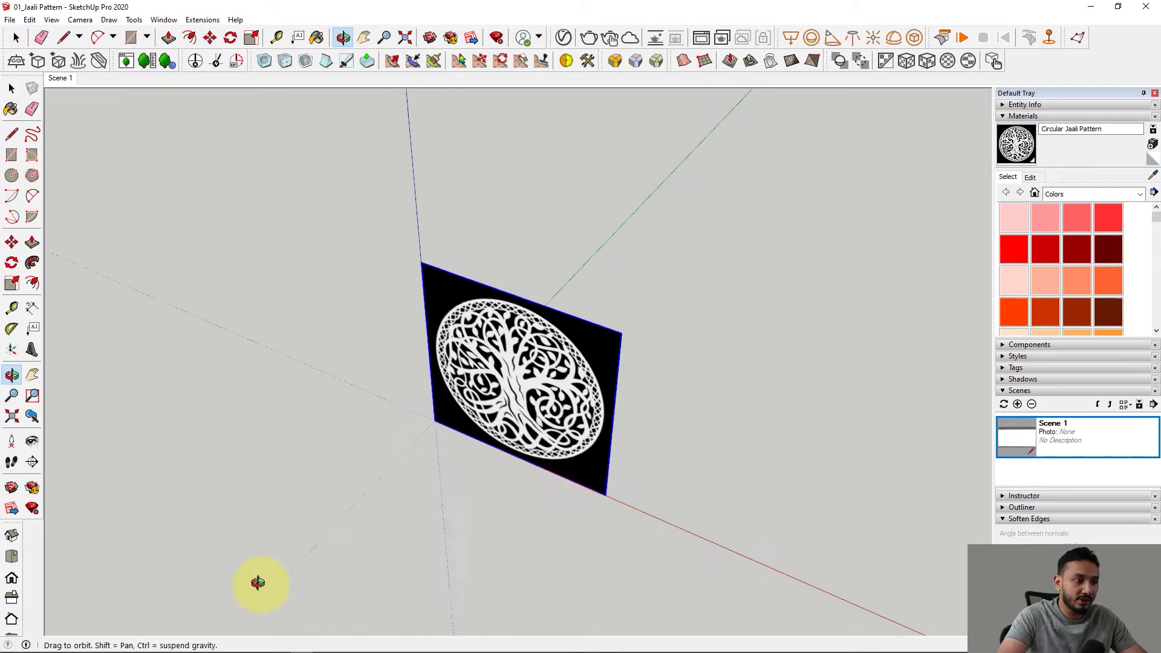
Step: Delete the 00_Top Light, 01_Side Filler Light and 01_Side Filler Light_2 assets from the V-Ray scene, and close the Asset Editor
{"action": "left_click", "coordinate": [562, 39]}
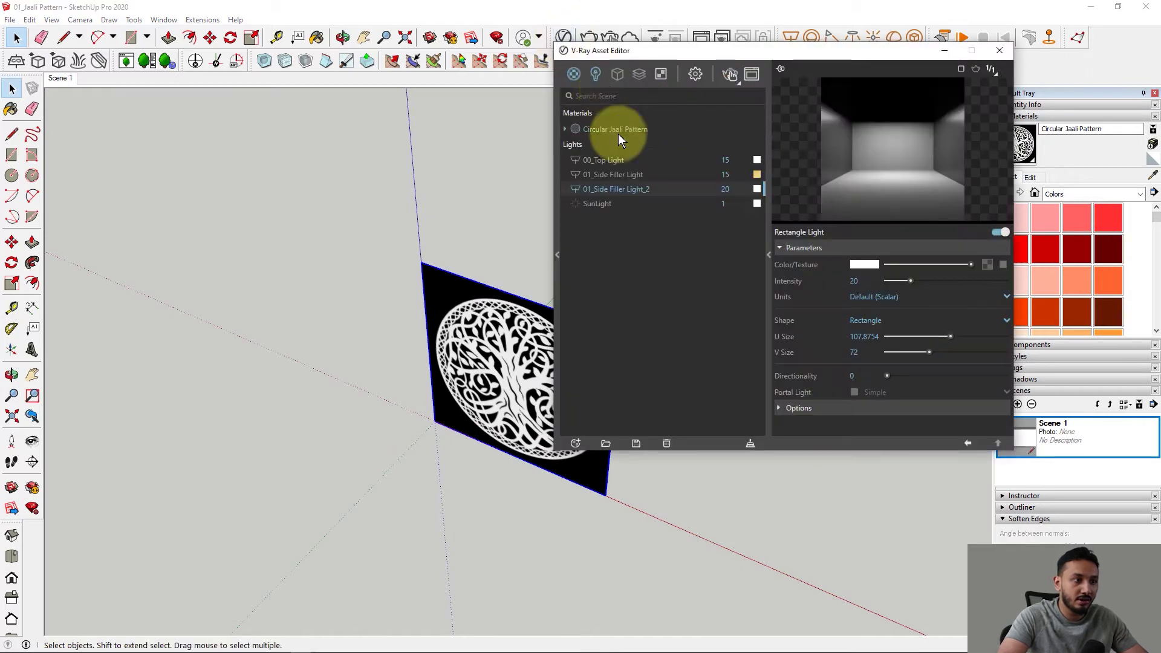
{"action": "left_click", "coordinate": [613, 162]}
{"action": "left_click", "coordinate": [617, 193], "text": "shift"}
{"action": "key", "text": "Delete"}
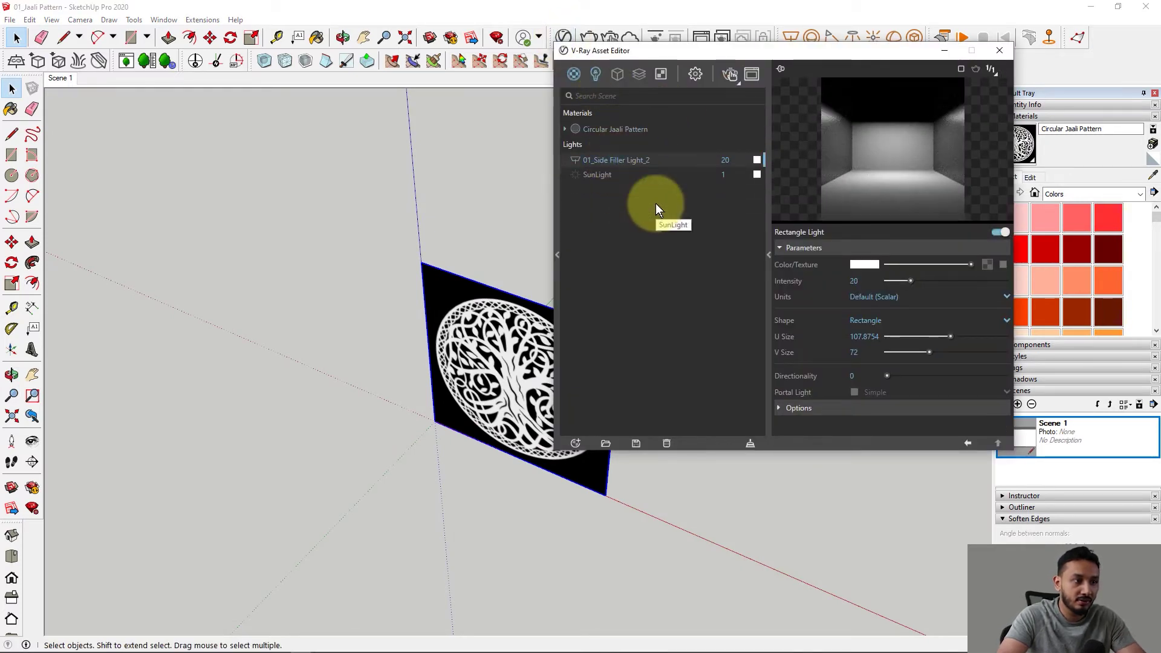
{"action": "left_click", "coordinate": [612, 130]}
{"action": "left_click", "coordinate": [1000, 51]}
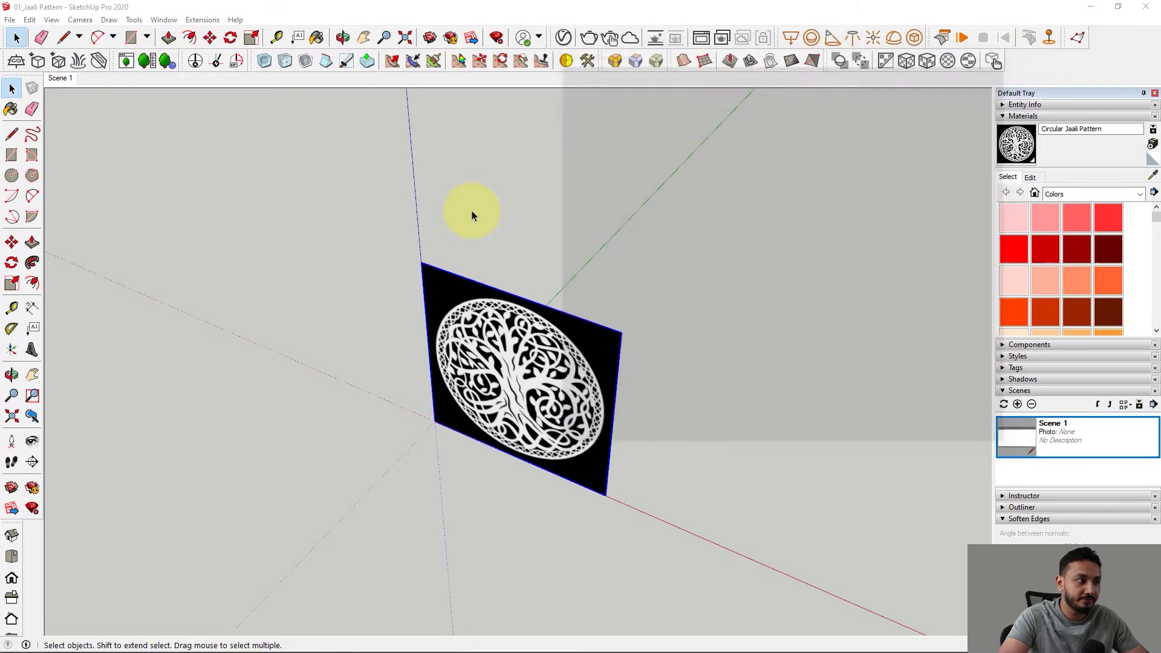
Step: Save the Circular Jaali Pattern material into the 01_Interiors folder of the V-Ray material library, and close the Asset Editor
{"action": "left_click", "coordinate": [563, 38]}
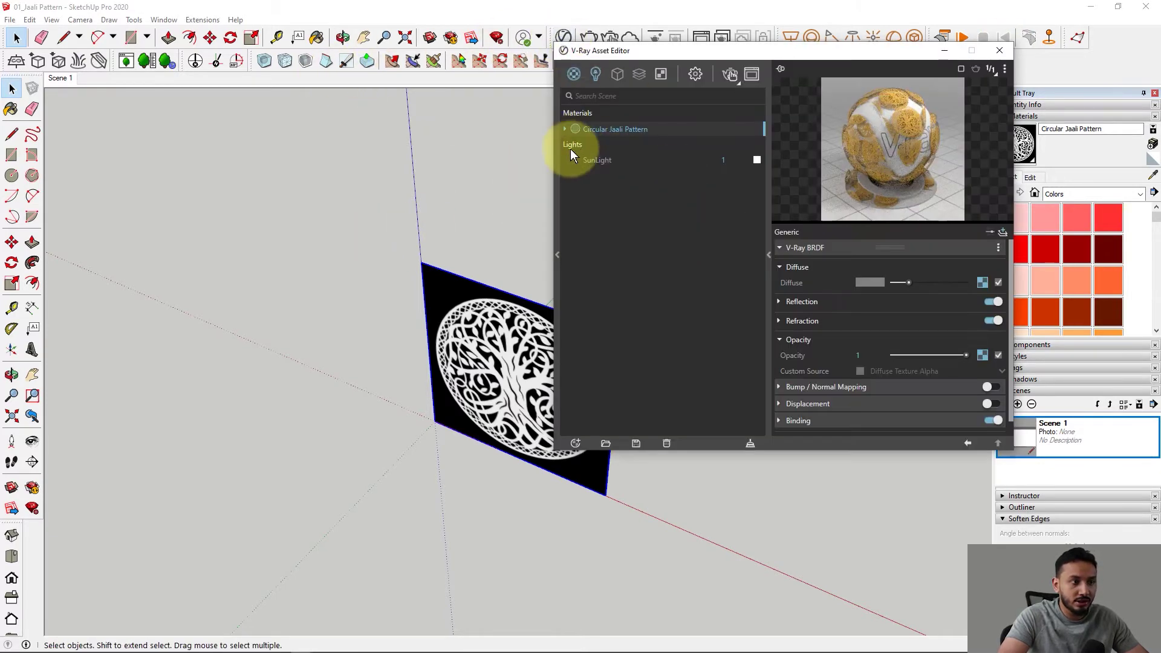
{"action": "left_click", "coordinate": [555, 186]}
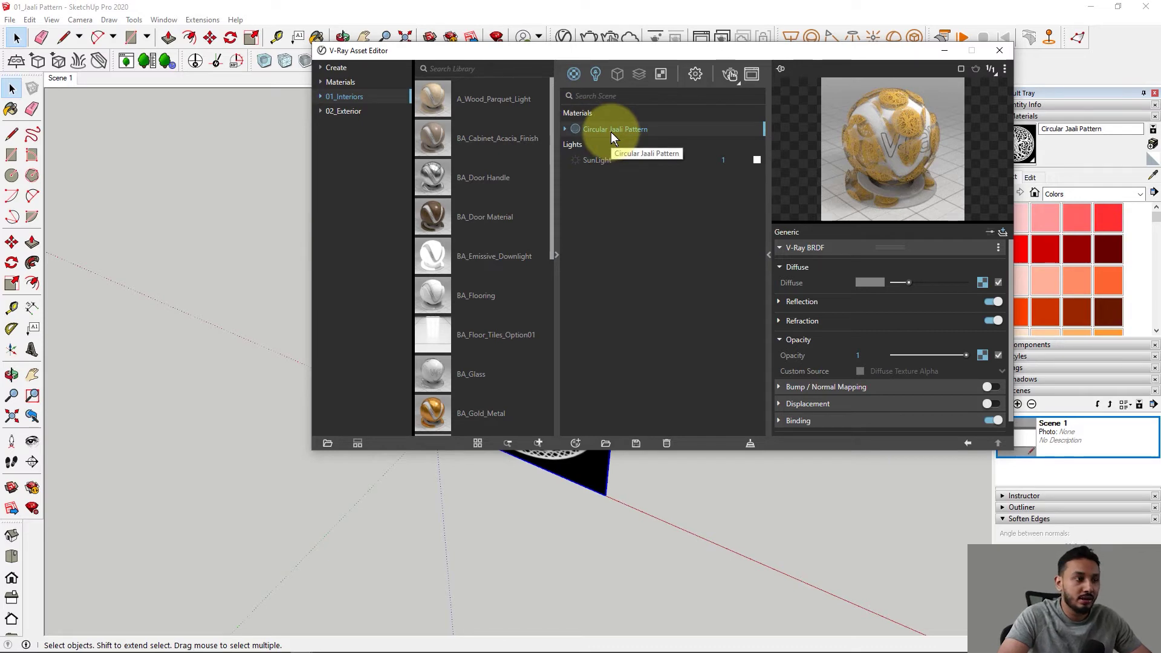
{"action": "left_click", "coordinate": [557, 248]}
{"action": "left_click", "coordinate": [557, 248]}
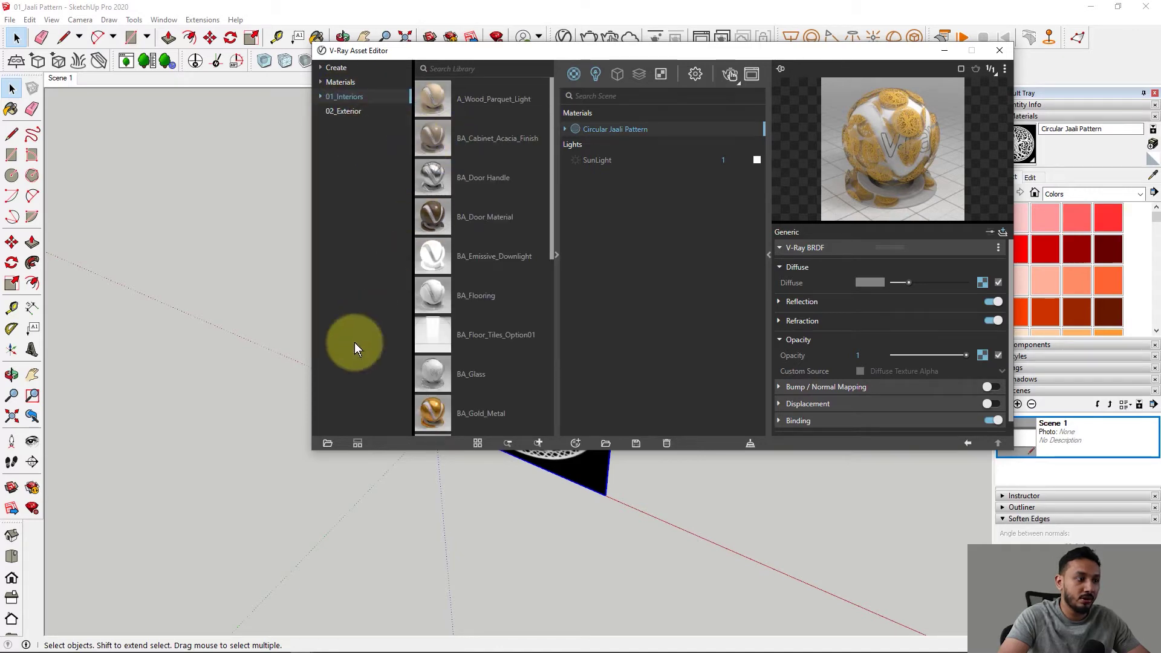
{"action": "left_click", "coordinate": [328, 443]}
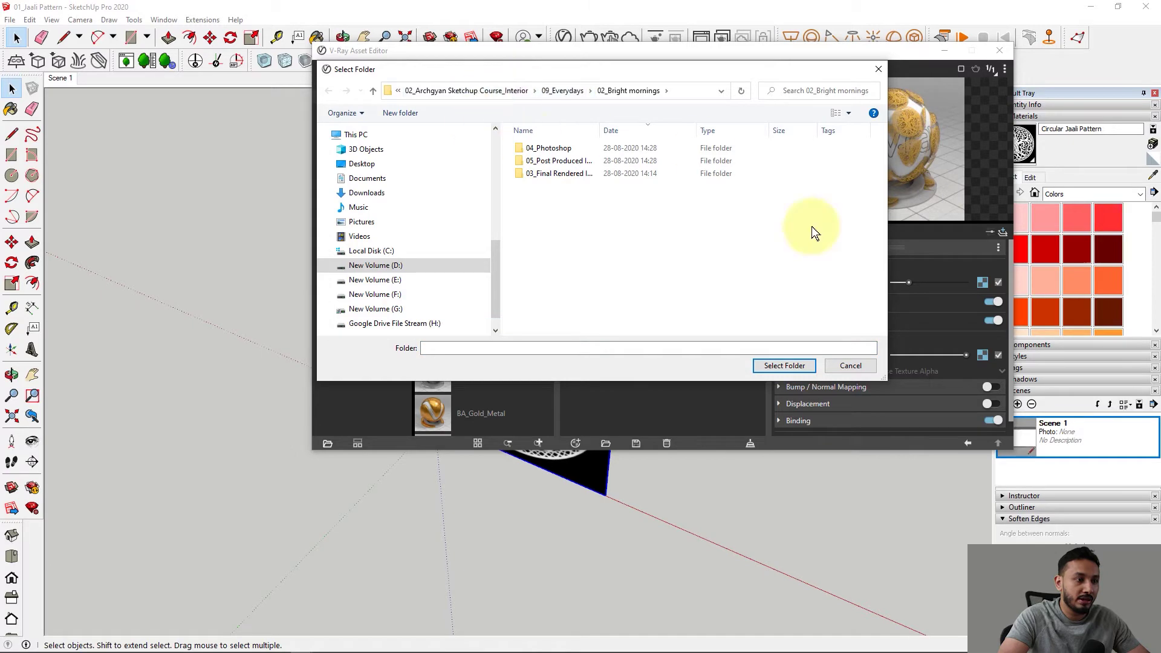
{"action": "left_click", "coordinate": [850, 366]}
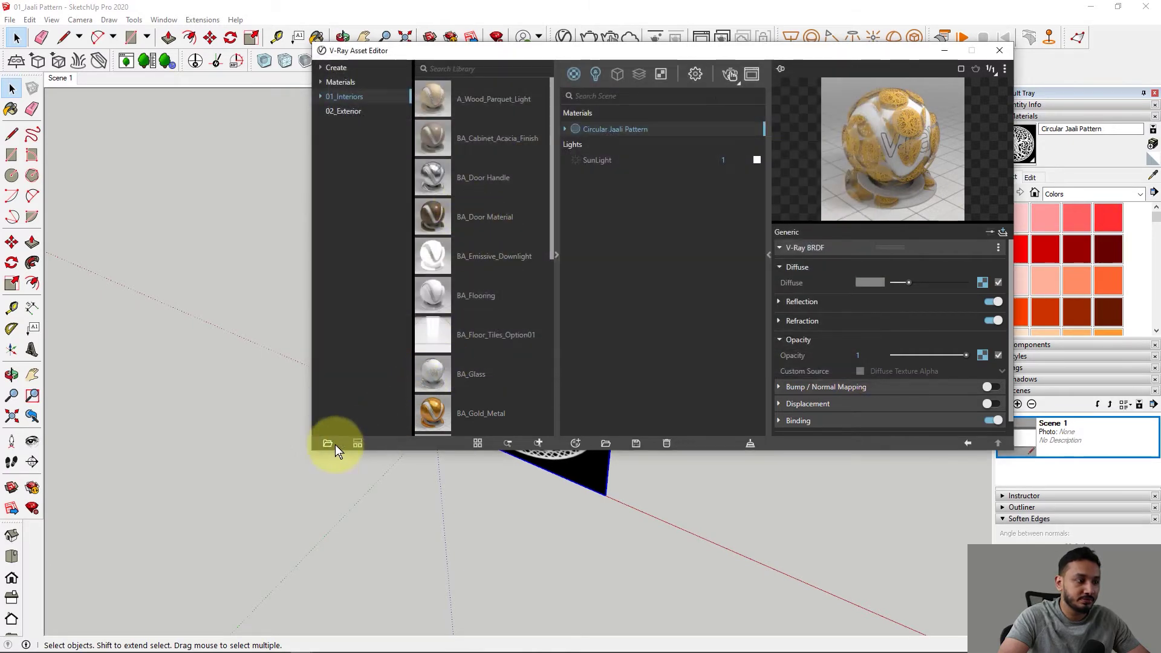
{"action": "left_click_drag", "start_coordinate": [603, 129], "coordinate": [445, 194]}
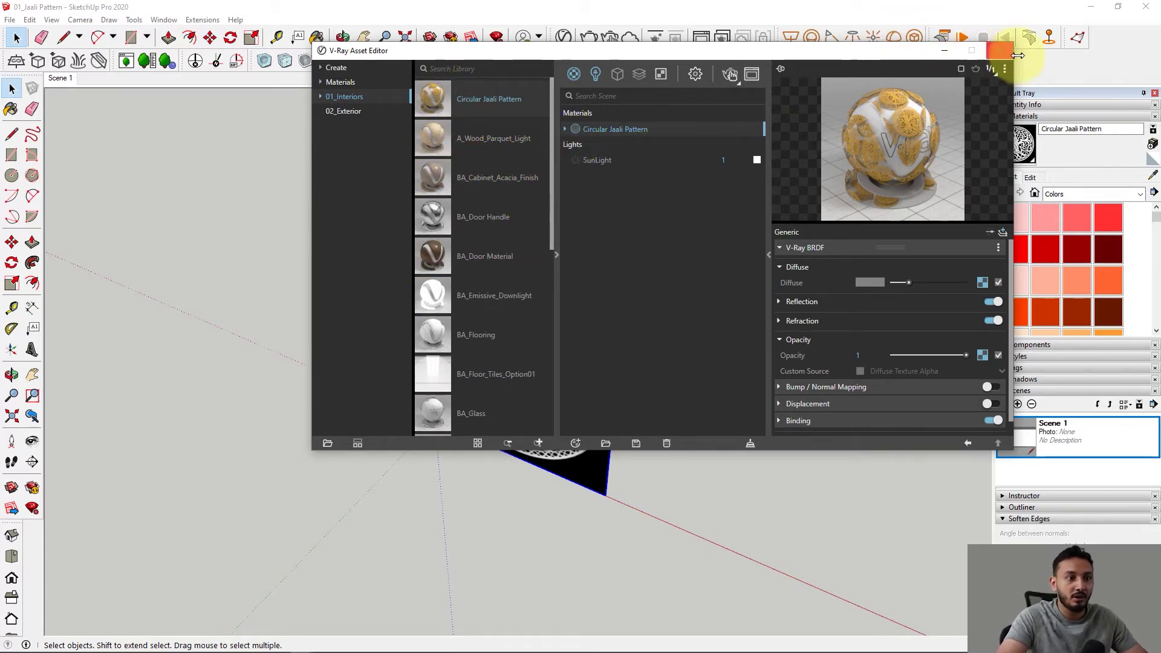
{"action": "left_click", "coordinate": [999, 50]}
{"action": "left_click", "coordinate": [24, 20]}
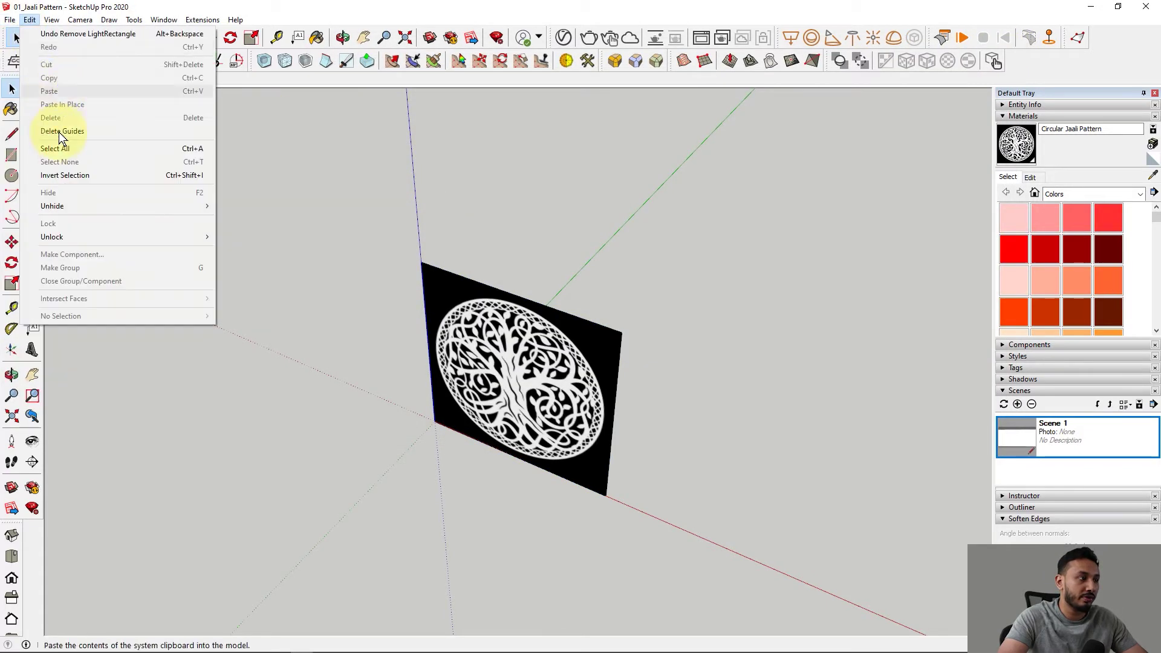
{"action": "left_click", "coordinate": [47, 92]}
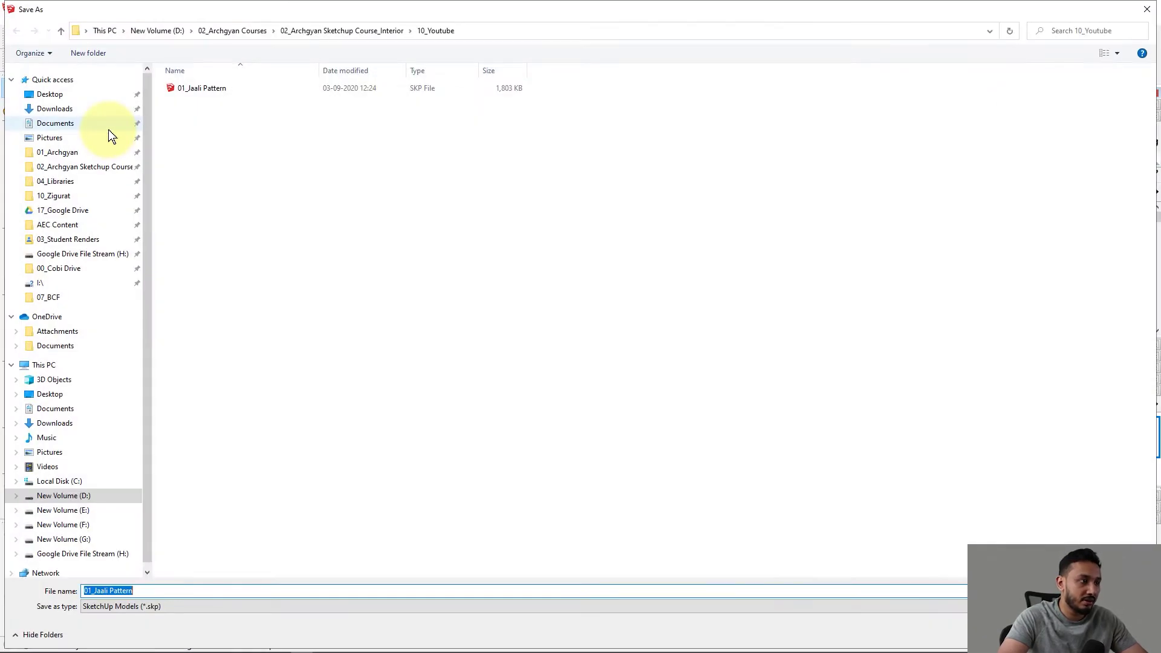
{"action": "key", "text": "Escape"}
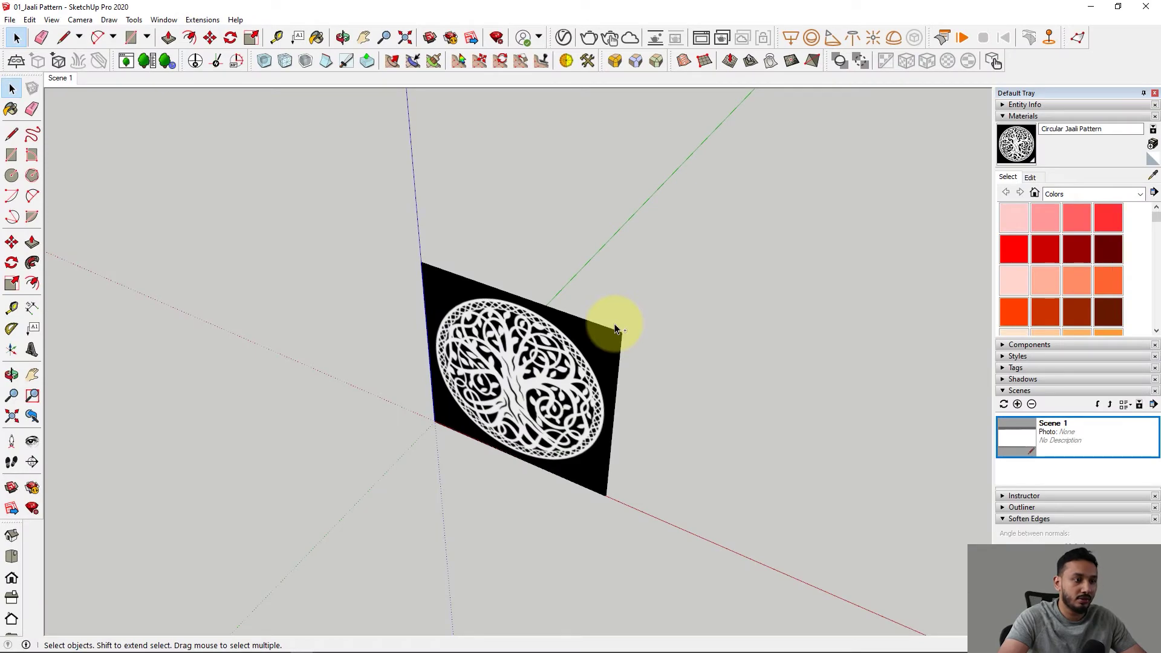
{"action": "left_click", "coordinate": [10, 20]}
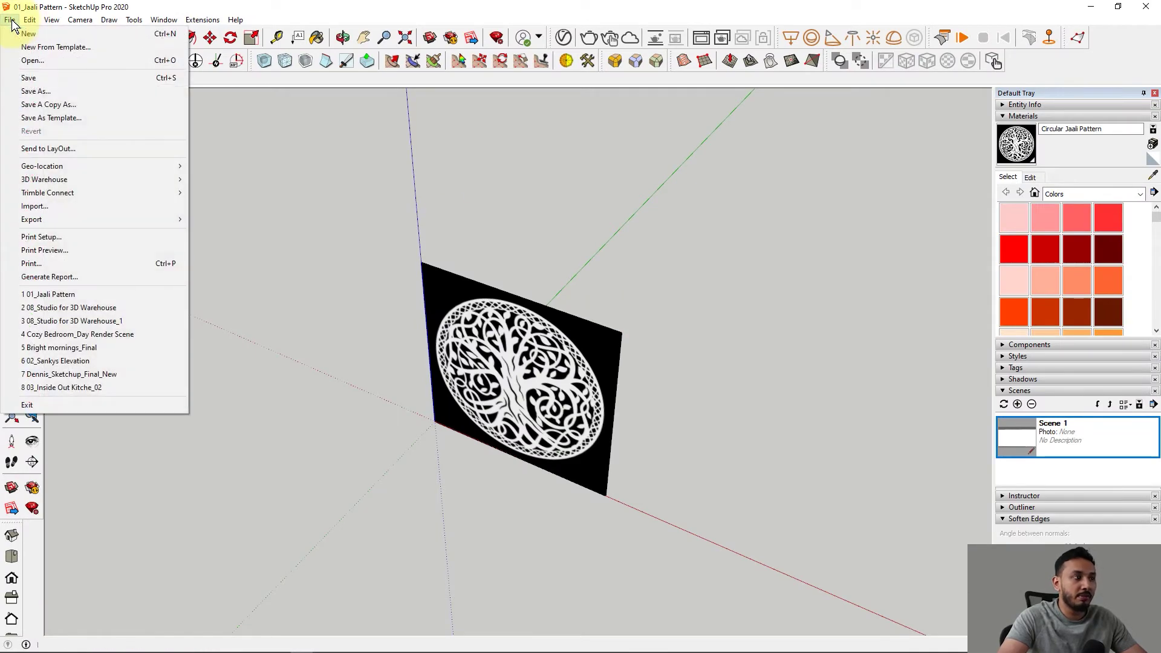
{"action": "left_click", "coordinate": [388, 11]}
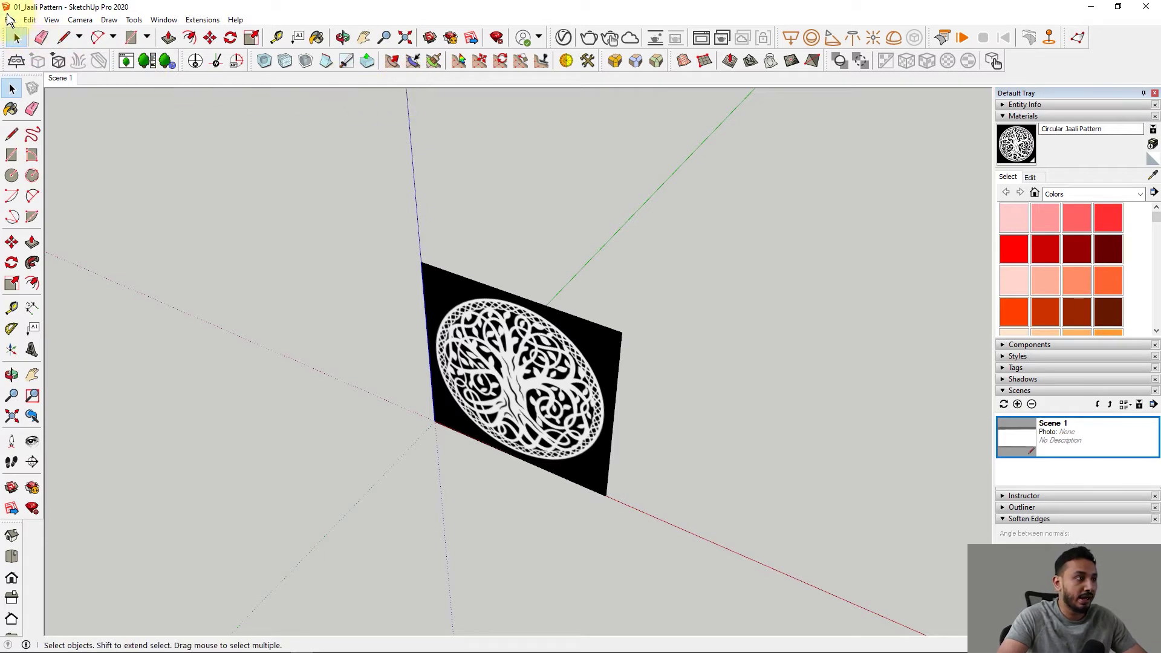
{"action": "left_click", "coordinate": [10, 20]}
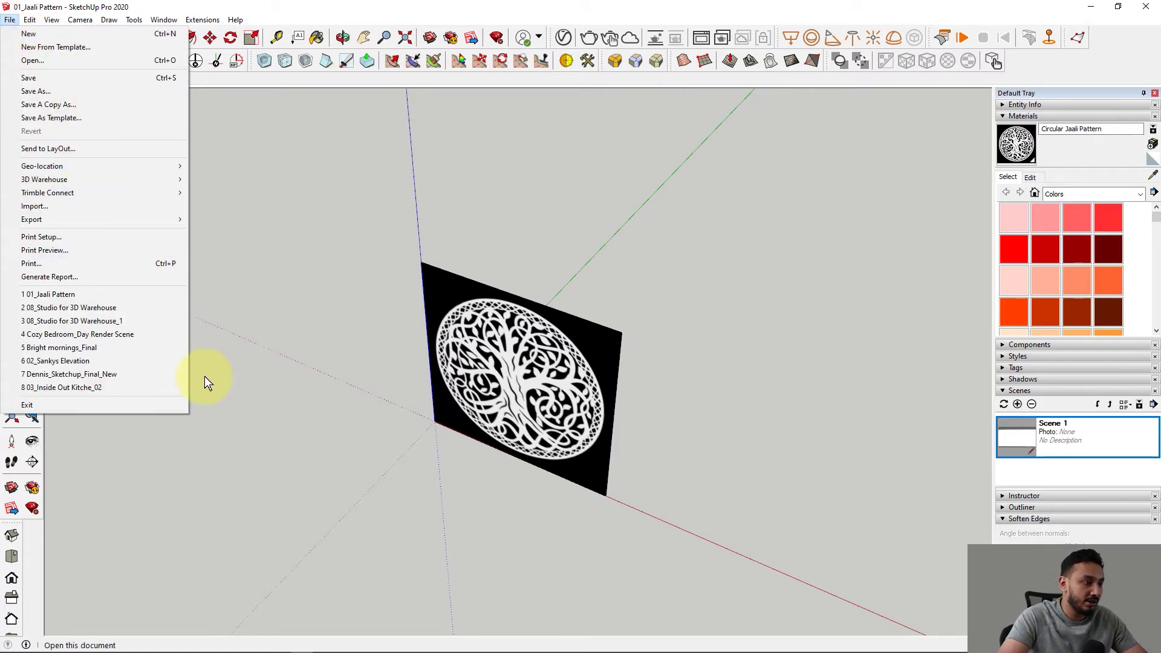
Step: Open the Cozy Bedroom_Day Render Scene model, import the 01_Jaali Pattern SketchUp file, and place the panel above the wooden wall cabinets
{"action": "left_click", "coordinate": [161, 335]}
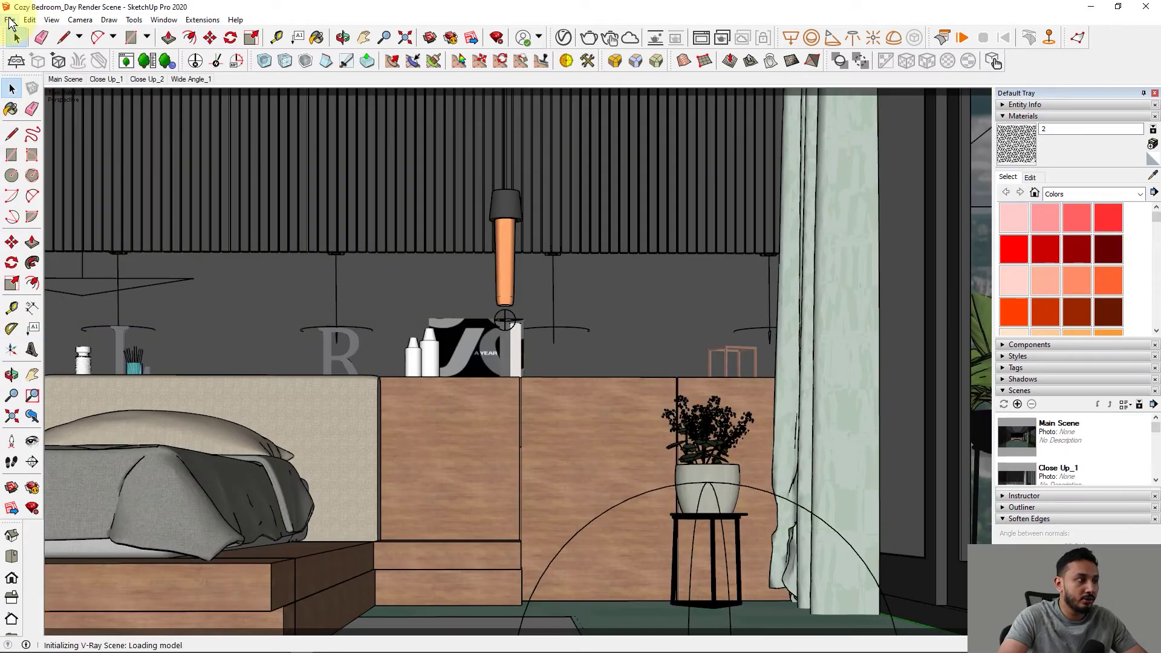
{"action": "left_click", "coordinate": [11, 20]}
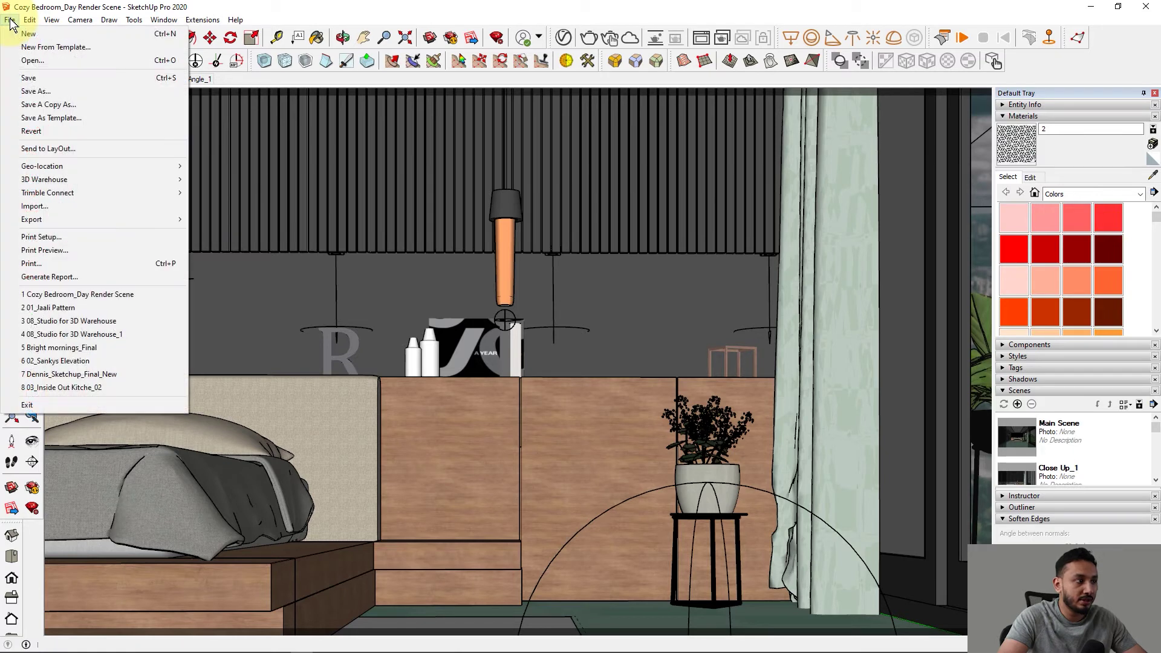
{"action": "left_click", "coordinate": [65, 206]}
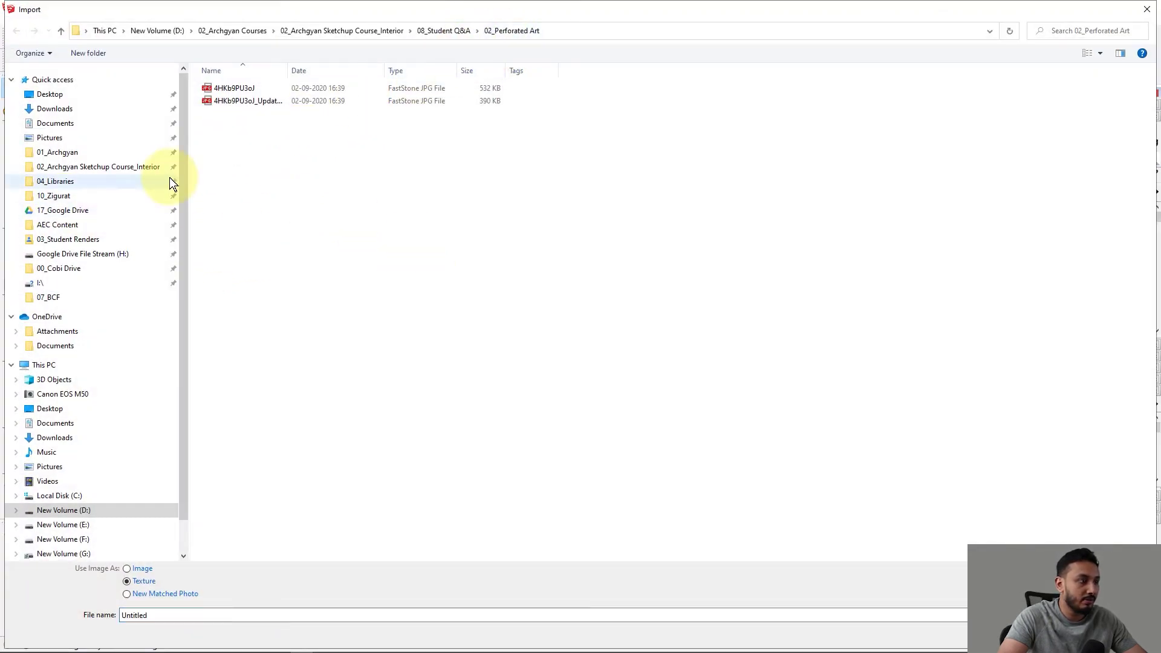
{"action": "left_click", "coordinate": [1088, 615]}
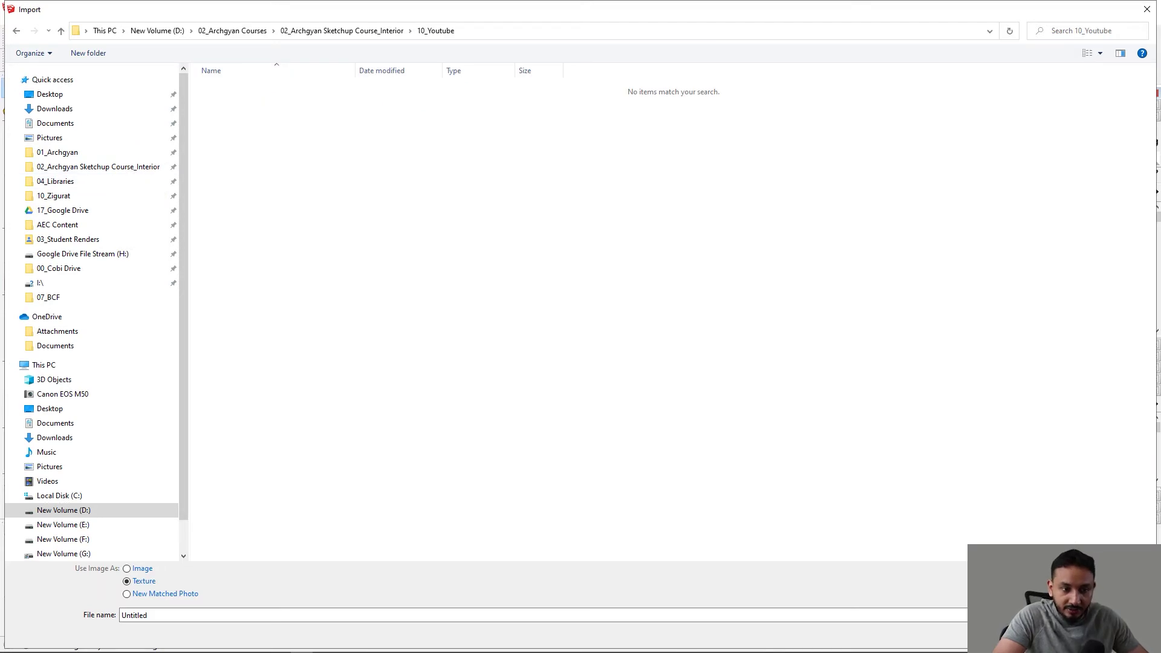
{"action": "left_click", "coordinate": [1058, 449]}
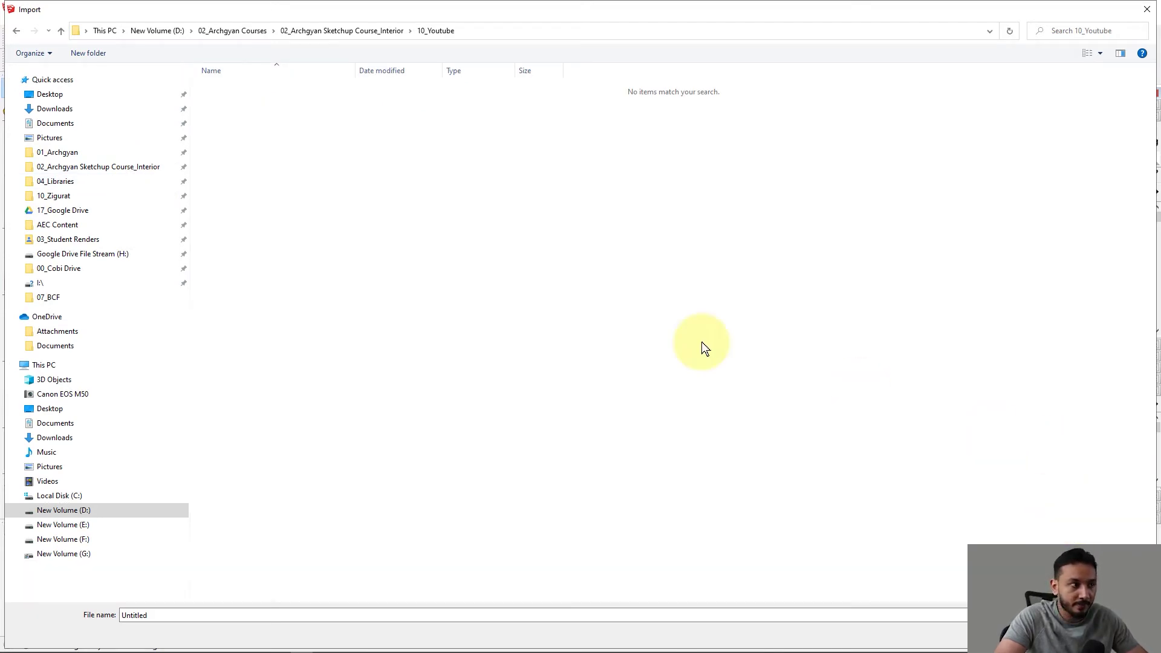
{"action": "left_click", "coordinate": [250, 91]}
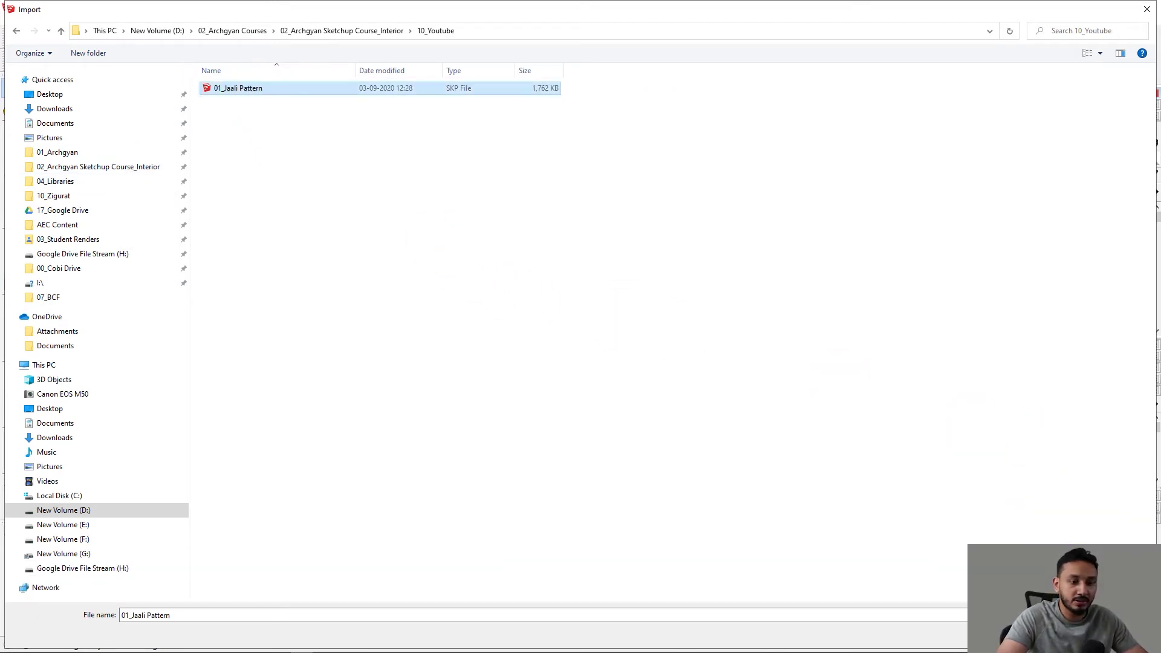
{"action": "key", "text": "Return"}
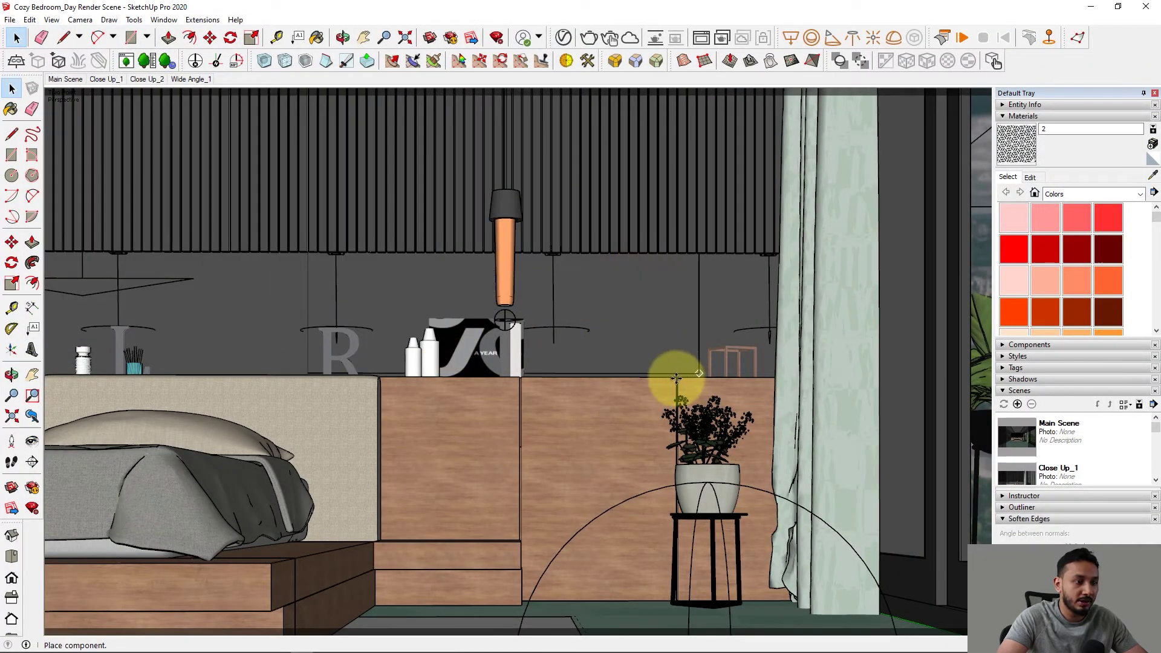
{"action": "left_click", "coordinate": [614, 381]}
Step: Rotate the imported jaali panel half a turn about the midpoint of its lower edge so the patterned face looks into the room
{"action": "scroll", "coordinate": [614, 381], "scroll_direction": "down", "scroll_amount": 5}
{"action": "scroll", "coordinate": [563, 368], "scroll_direction": "up", "scroll_amount": 4}
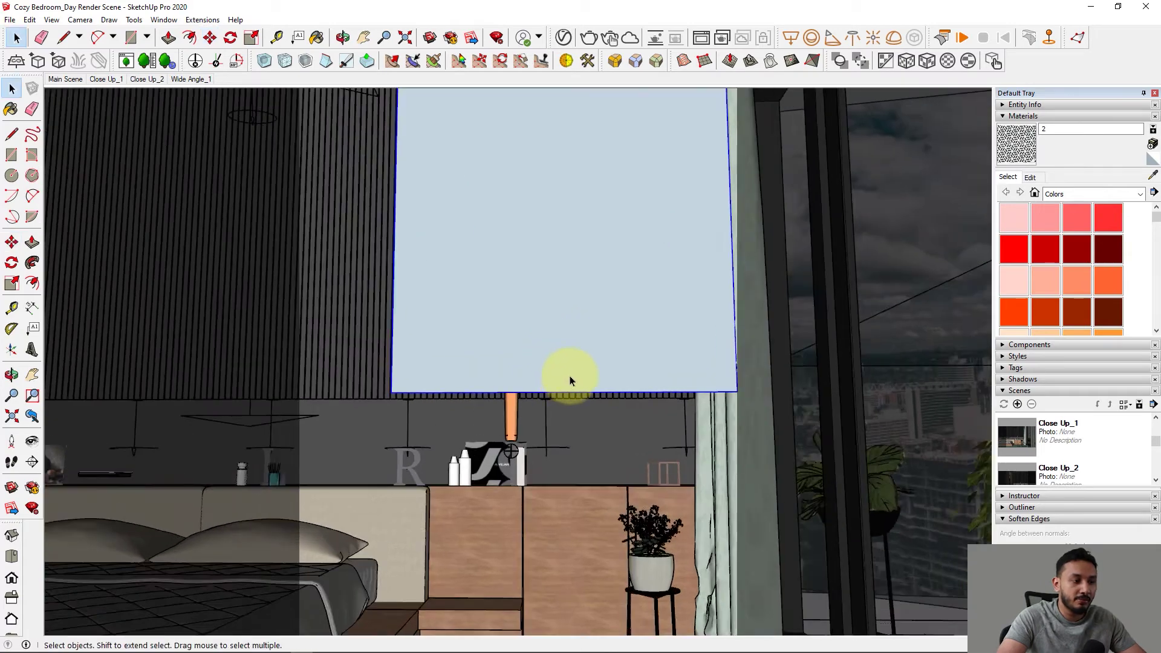
{"action": "middle_click_drag", "start_coordinate": [570, 381], "coordinate": [591, 402]}
{"action": "key", "text": "q"}
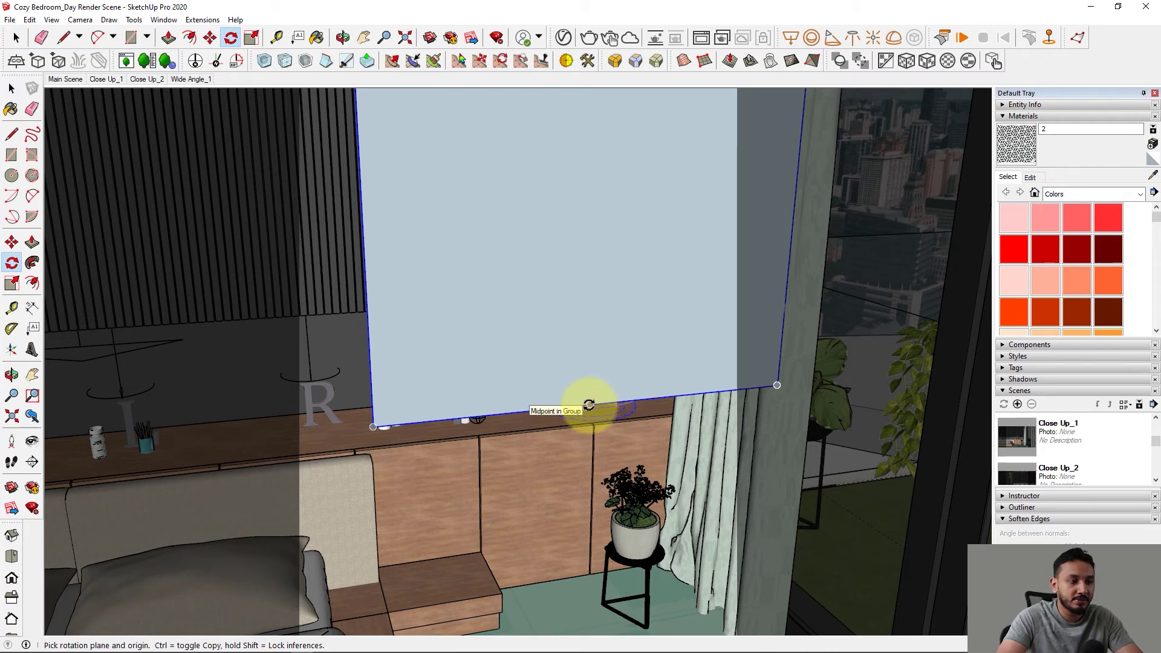
{"action": "left_click", "coordinate": [589, 404]}
{"action": "left_click", "coordinate": [696, 394]}
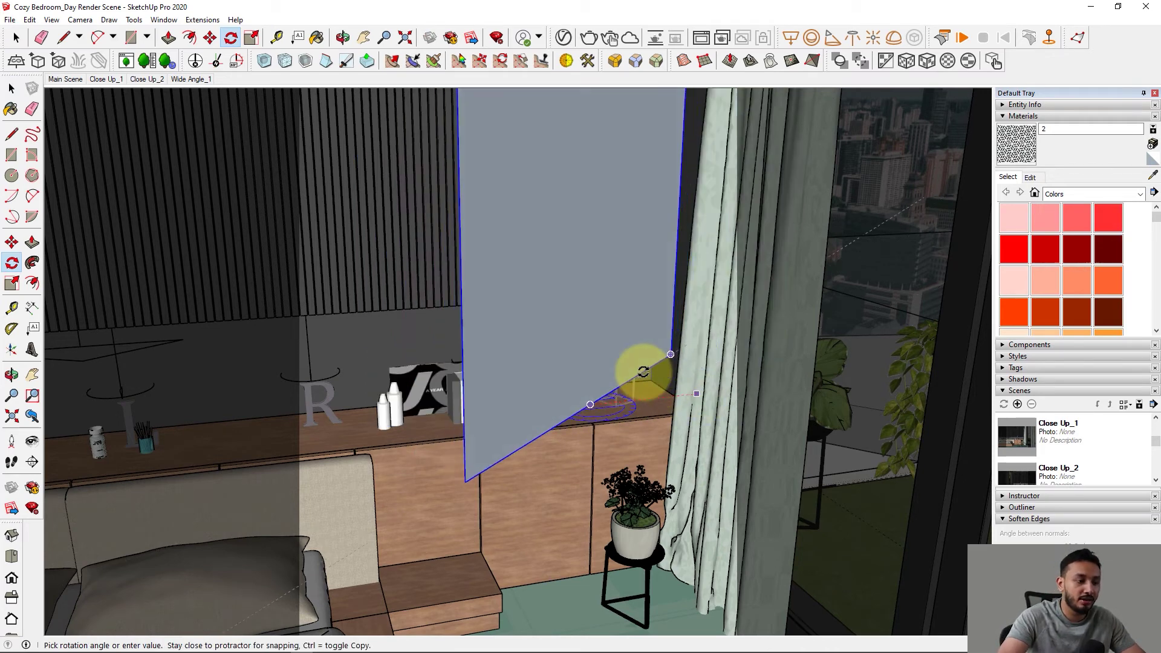
{"action": "left_click", "coordinate": [636, 364]}
Step: Move the jaali panel back against the front face of the slatted wall, above the cabinet and behind the pendant lamp
{"action": "key", "text": "m"}
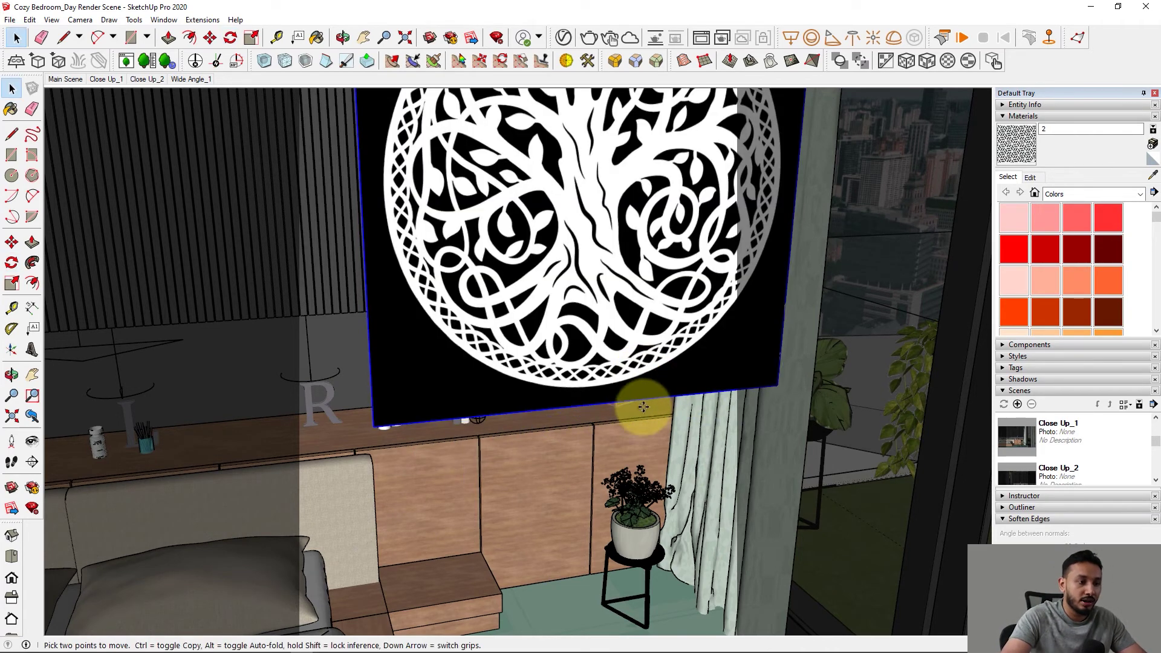
{"action": "left_click", "coordinate": [653, 396]}
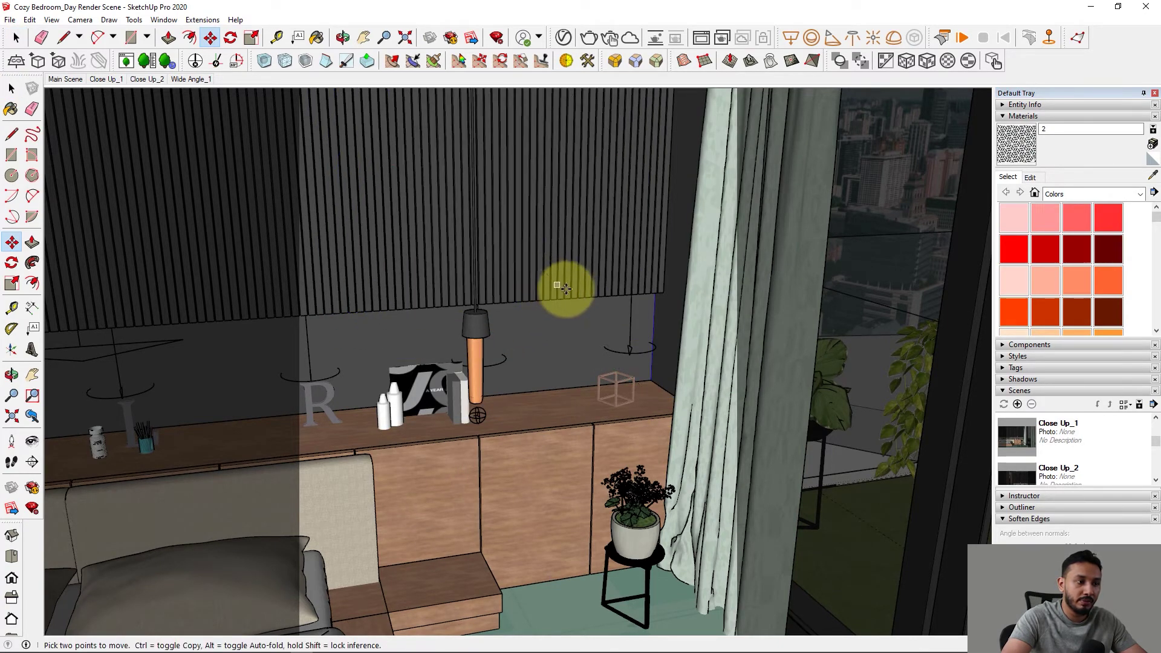
{"action": "key", "text": "space"}
{"action": "scroll", "coordinate": [578, 358], "scroll_direction": "up", "scroll_amount": 2}
{"action": "middle_click_drag", "start_coordinate": [578, 358], "coordinate": [545, 350]}
{"action": "key", "text": "m"}
{"action": "left_click", "coordinate": [627, 410]}
{"action": "left_click", "coordinate": [321, 252]}
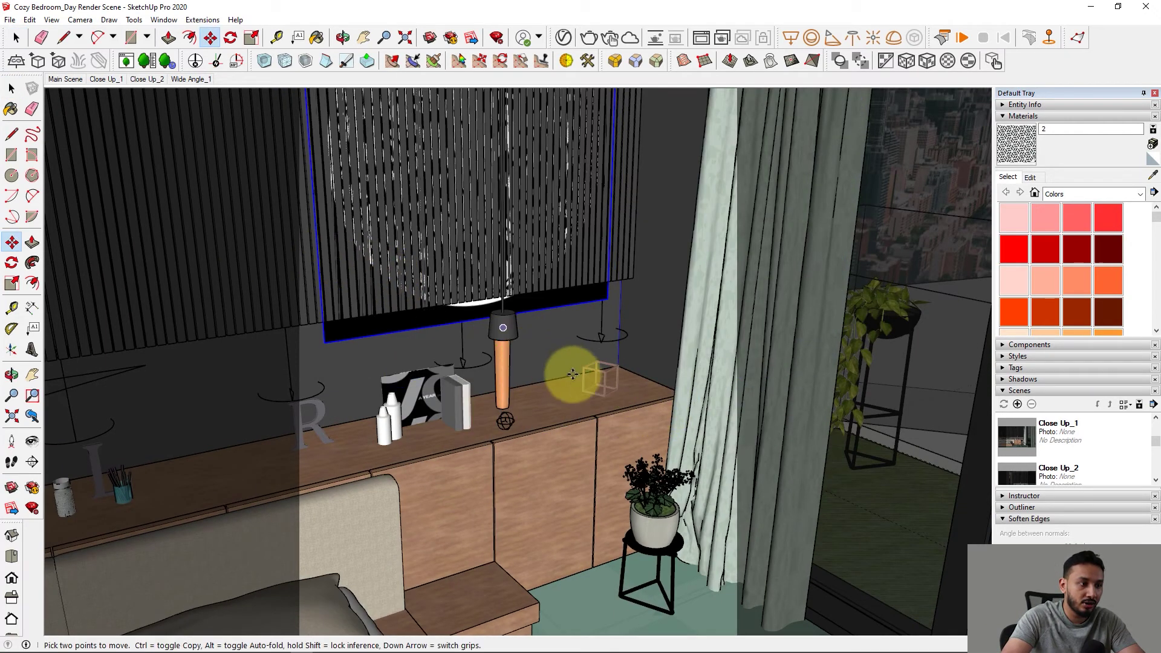
{"action": "scroll", "coordinate": [544, 381], "scroll_direction": "up", "scroll_amount": 2}
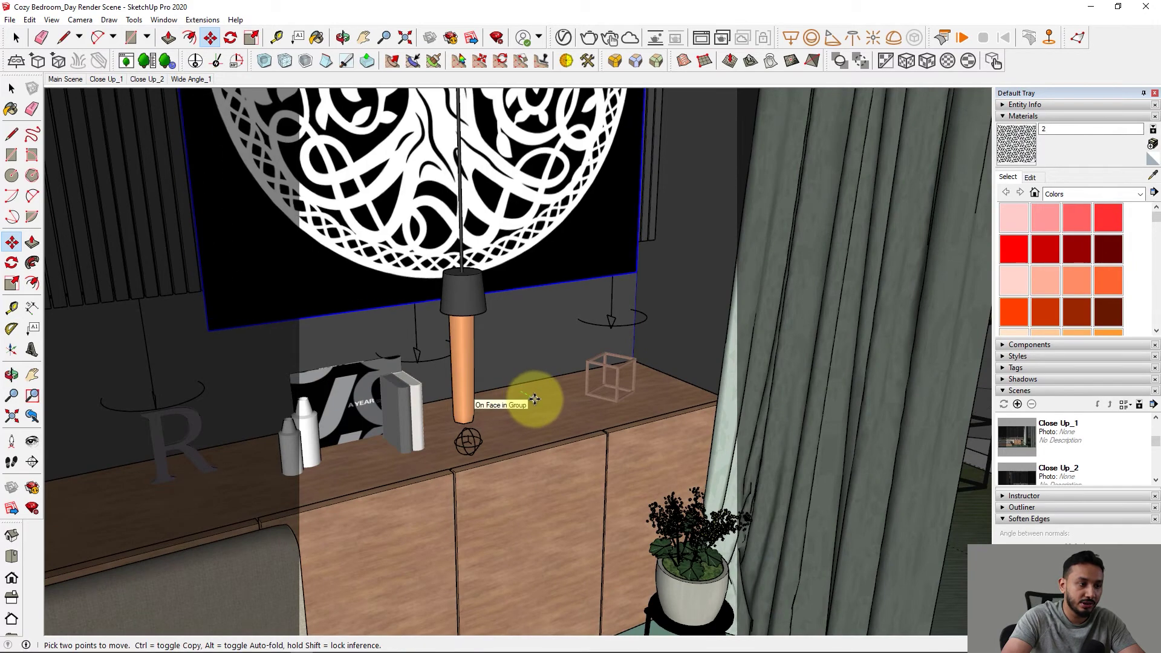
Step: Scale the jaali panel down uniformly about its centre so it fits on the slatted wall
{"action": "middle_click_drag", "start_coordinate": [500, 402], "coordinate": [544, 362]}
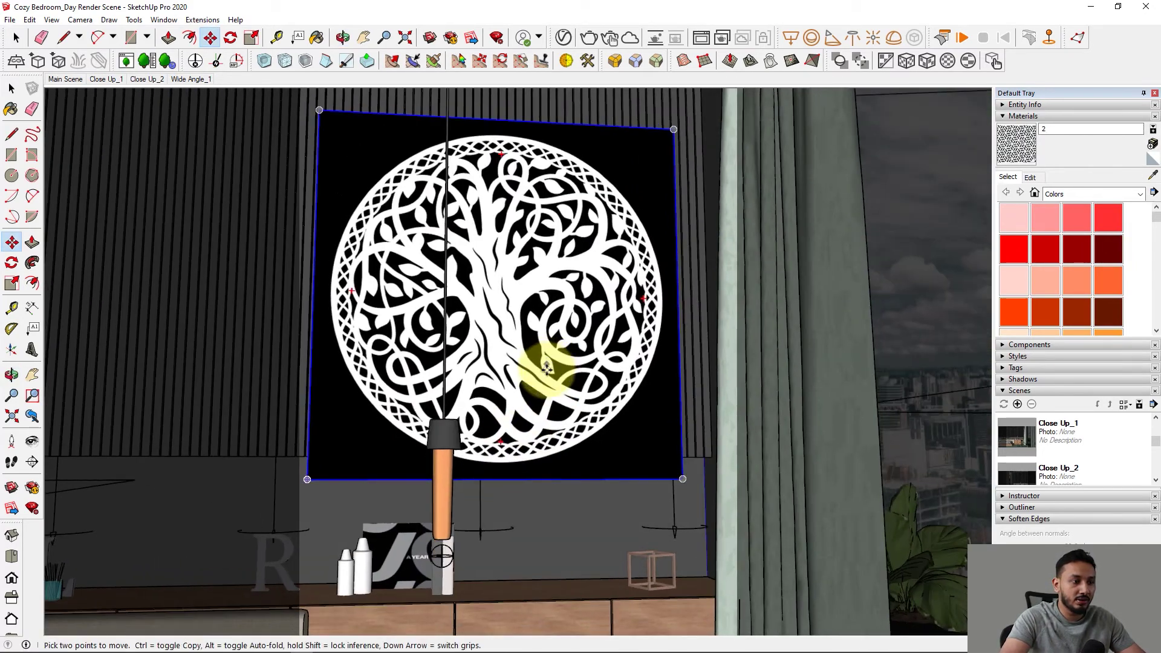
{"action": "key", "text": "s"}
{"action": "left_click_drag", "start_coordinate": [684, 479], "coordinate": [593, 407], "text": "ctrl"}
{"action": "middle_click_drag", "start_coordinate": [593, 407], "coordinate": [868, 461]}
Step: Lower the jaali panel straight down along the slatted wall to near the slats' bottom edge
{"action": "key", "text": "m"}
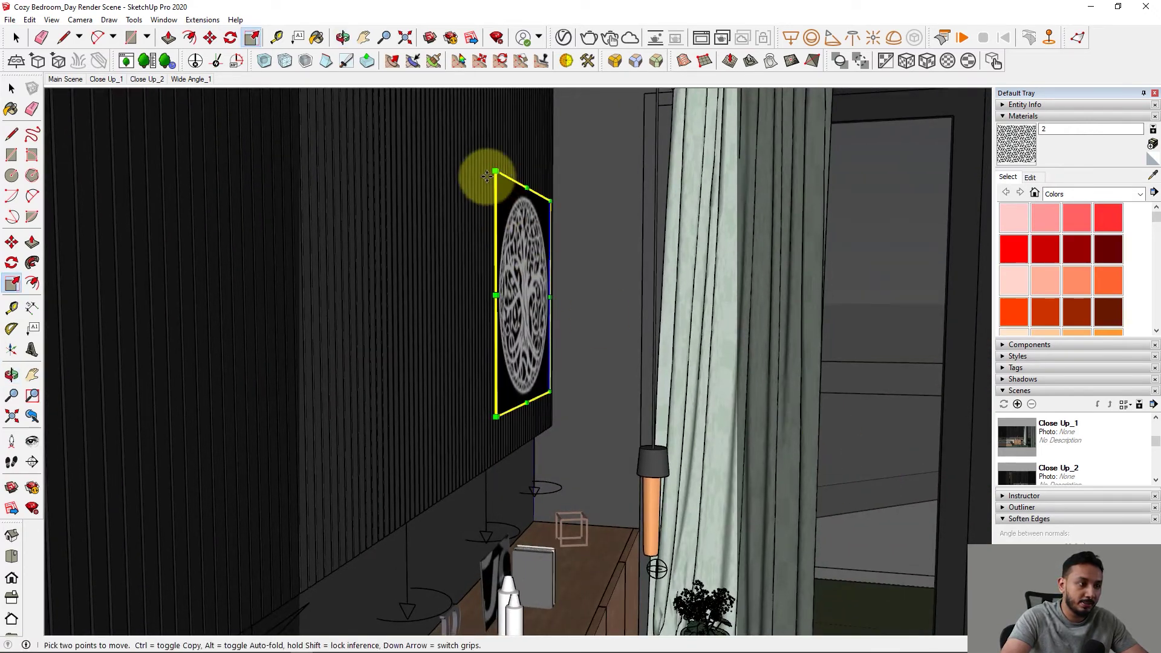
{"action": "left_click_drag", "start_coordinate": [531, 191], "coordinate": [526, 251]}
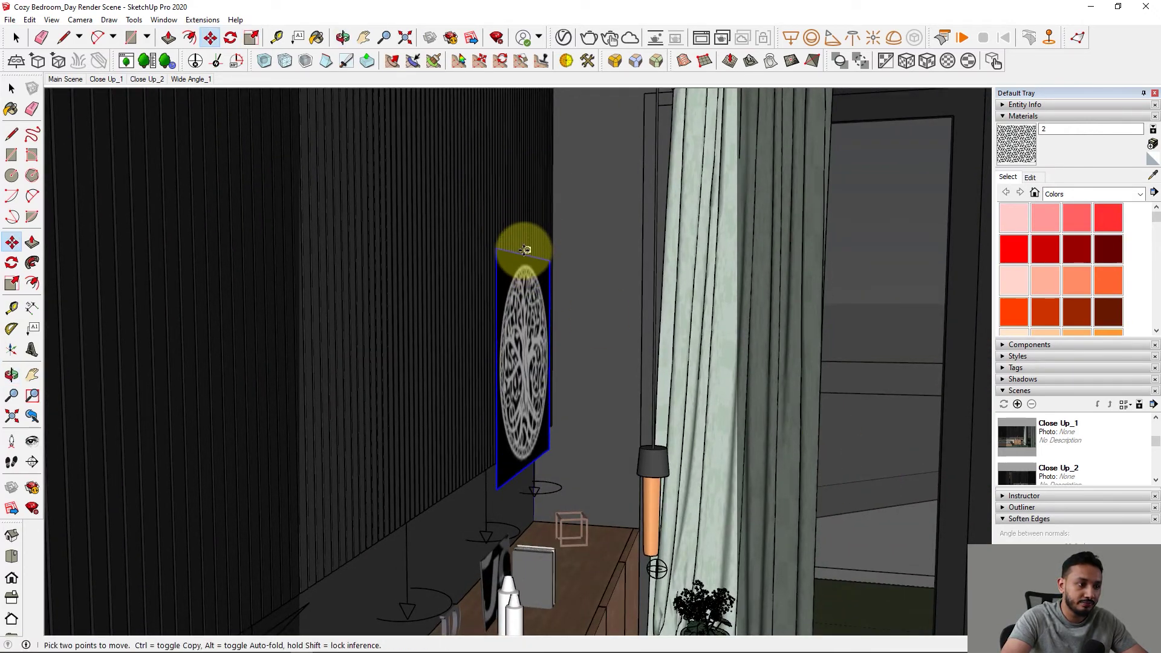
{"action": "middle_click_drag", "start_coordinate": [527, 252], "coordinate": [435, 306]}
{"action": "key", "text": "space"}
Step: Activate the Close Up_1 scene, enable V-Ray Interactive rendering, and render it in a maximised frame buffer
{"action": "left_click", "coordinate": [161, 76]}
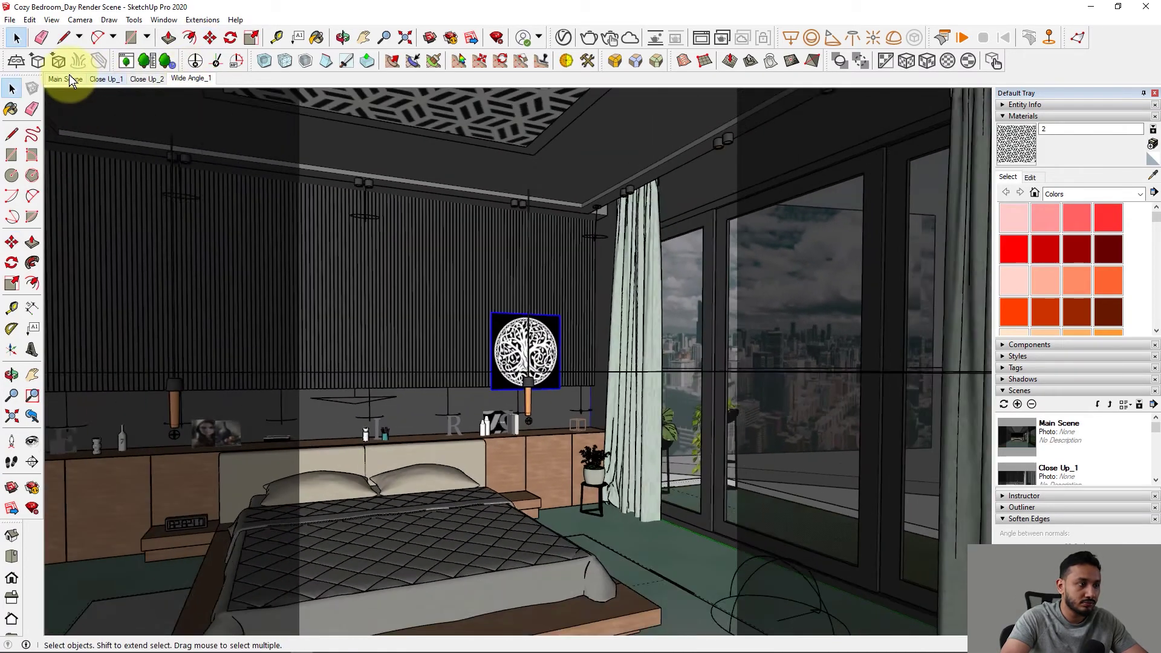
{"action": "left_click", "coordinate": [69, 76]}
{"action": "left_click", "coordinate": [104, 76]}
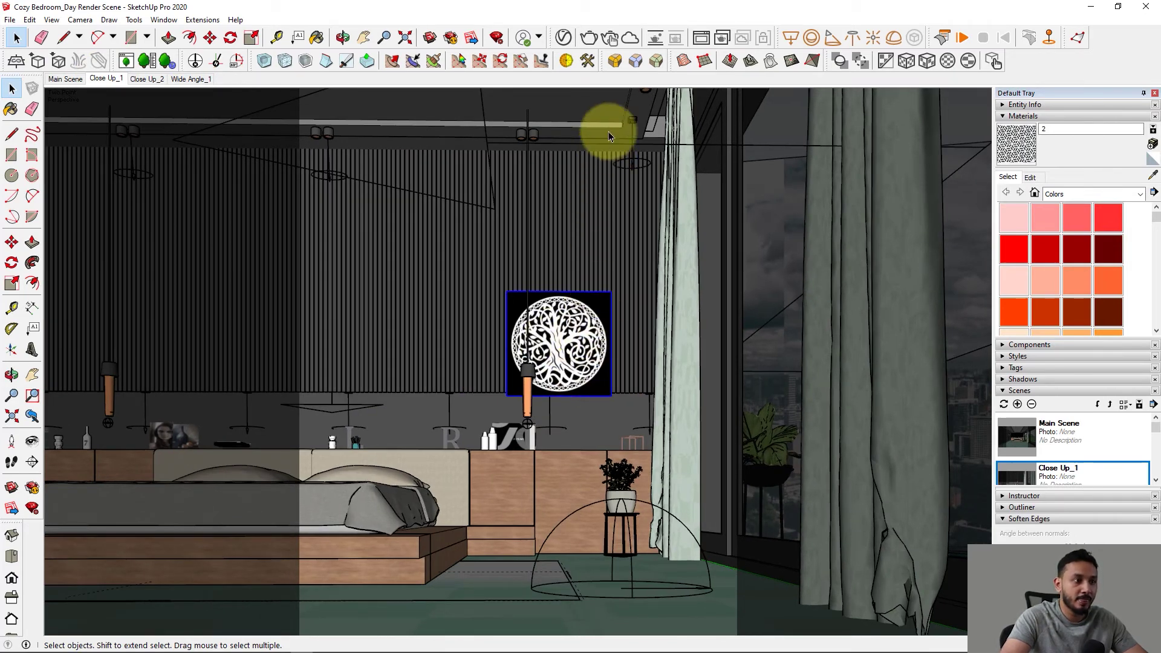
{"action": "left_click", "coordinate": [562, 37]}
{"action": "left_click", "coordinate": [696, 73]}
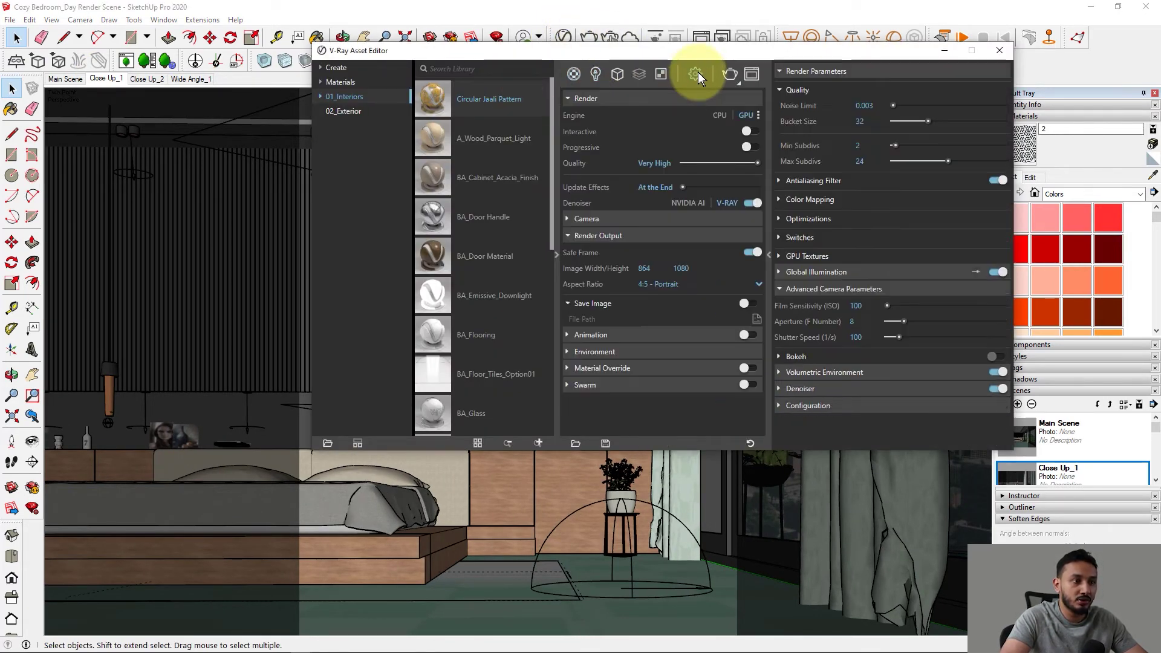
{"action": "left_click", "coordinate": [749, 132]}
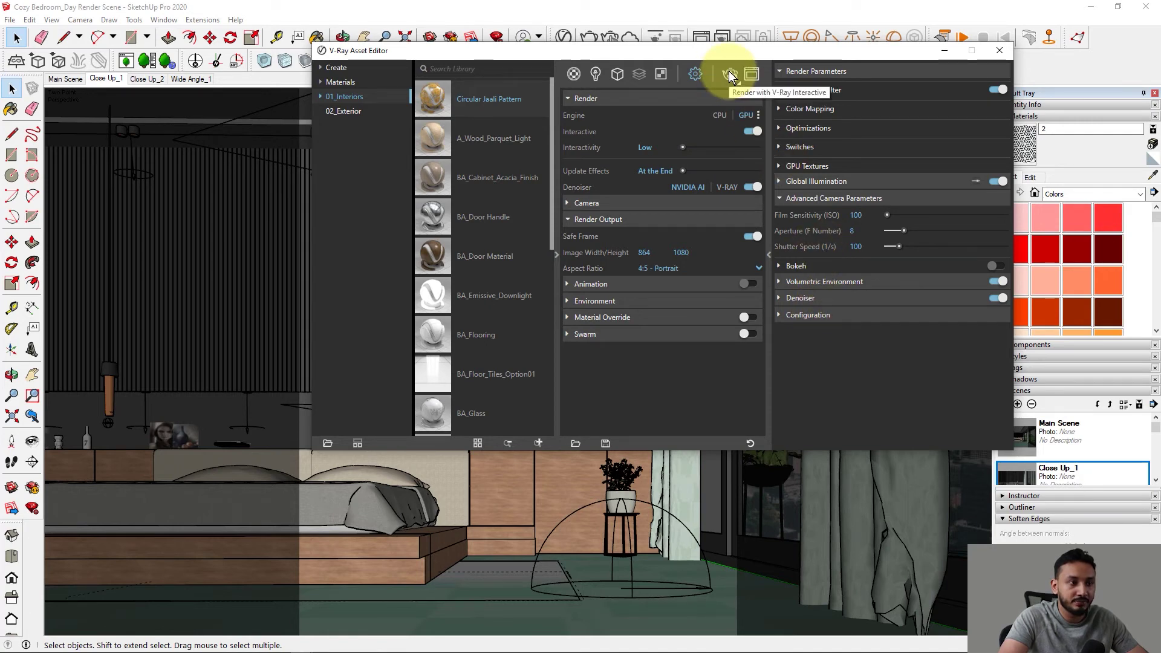
{"action": "left_click", "coordinate": [731, 74]}
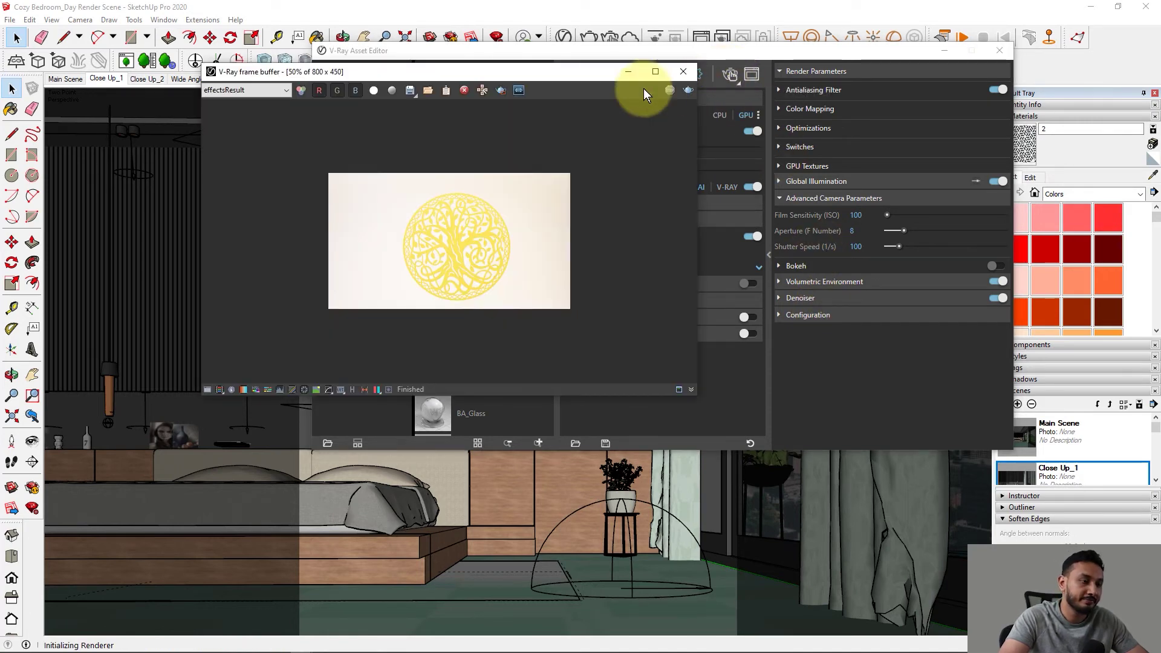
{"action": "left_click_drag", "start_coordinate": [590, 75], "coordinate": [865, 7]}
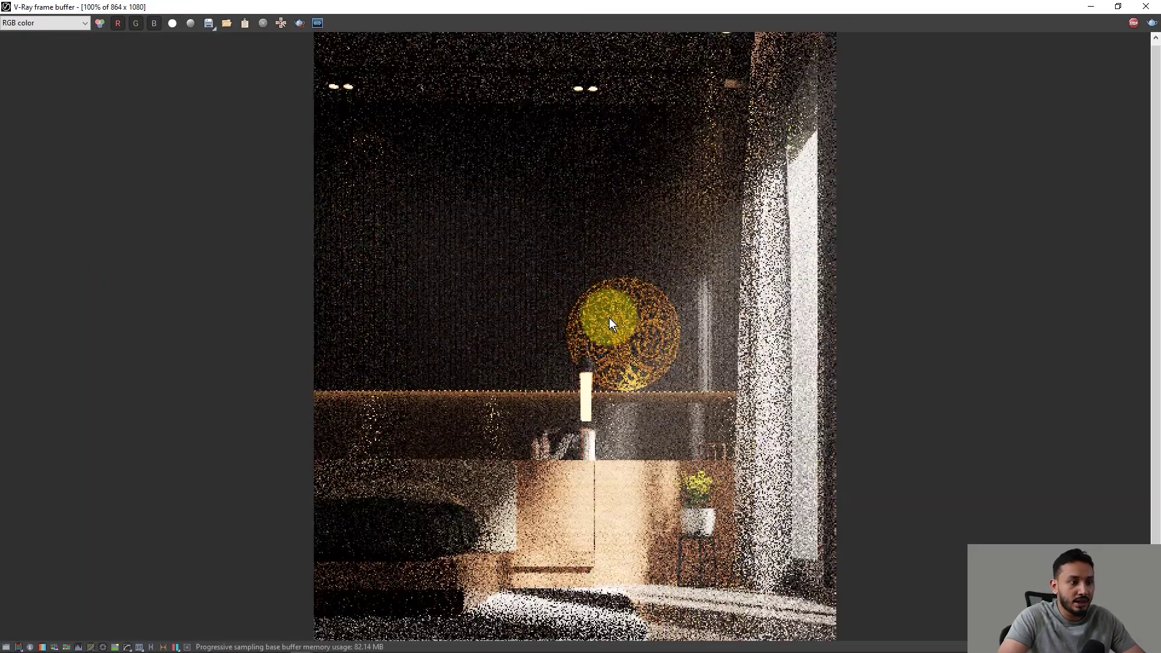
Step: Examine the circular jaali panel in the interactive bedroom render at full and close-up zoom, and close the frame buffer
{"action": "scroll", "coordinate": [680, 360], "scroll_direction": "up", "scroll_amount": 1}
{"action": "scroll", "coordinate": [624, 345], "scroll_direction": "down", "scroll_amount": 2}
{"action": "scroll", "coordinate": [629, 332], "scroll_direction": "up", "scroll_amount": 2}
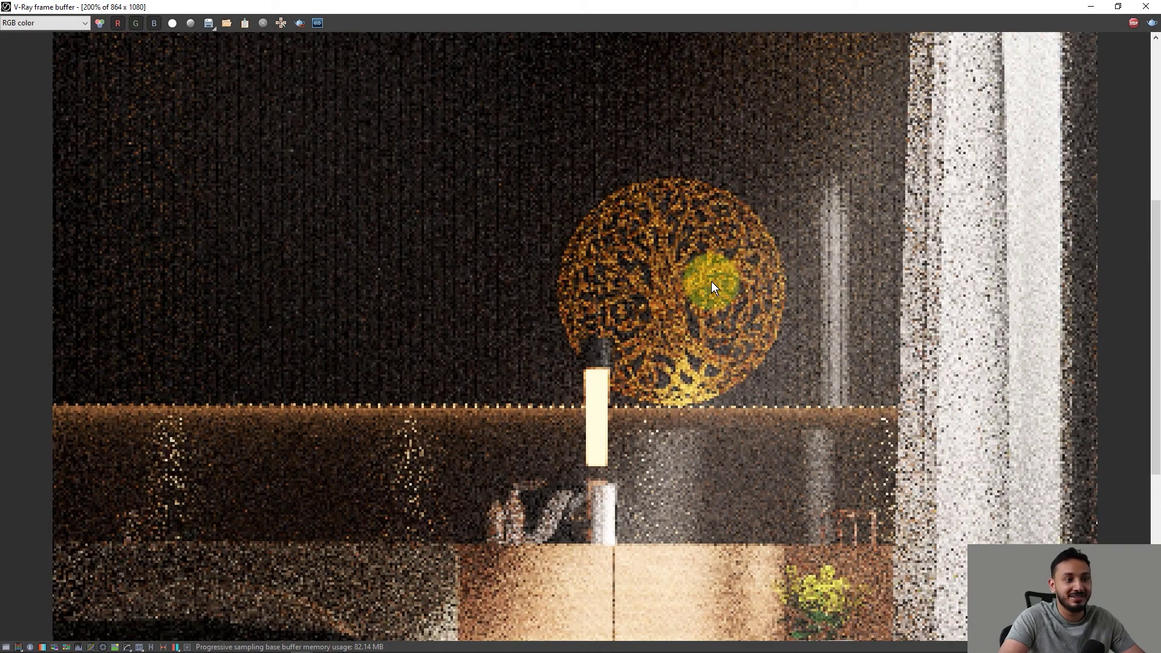
{"action": "scroll", "coordinate": [713, 296], "scroll_direction": "down", "scroll_amount": 1}
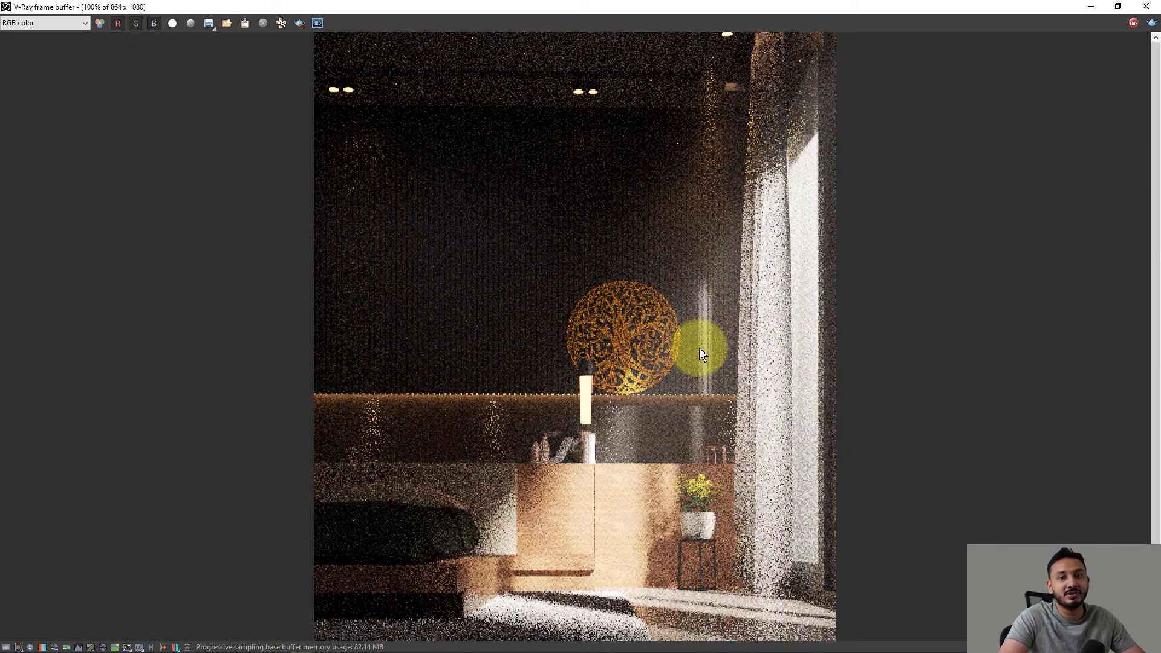
{"action": "scroll", "coordinate": [626, 381], "scroll_direction": "up", "scroll_amount": 2}
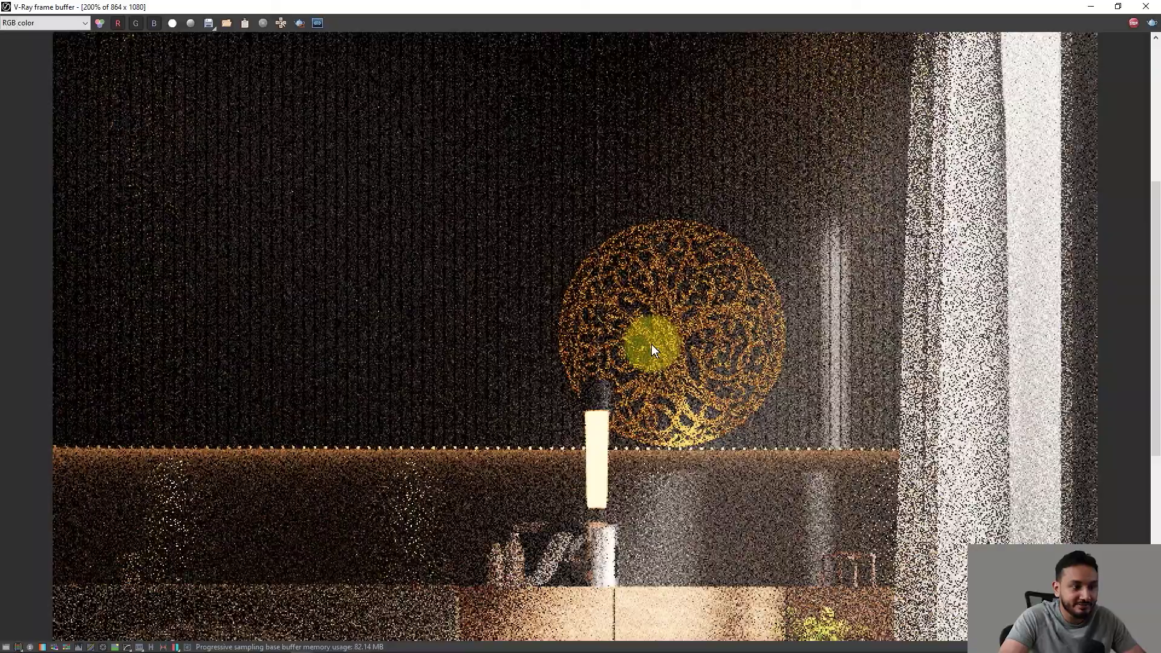
{"action": "scroll", "coordinate": [700, 324], "scroll_direction": "down", "scroll_amount": 1}
{"action": "scroll", "coordinate": [617, 337], "scroll_direction": "up", "scroll_amount": 1}
{"action": "scroll", "coordinate": [736, 324], "scroll_direction": "down", "scroll_amount": 2}
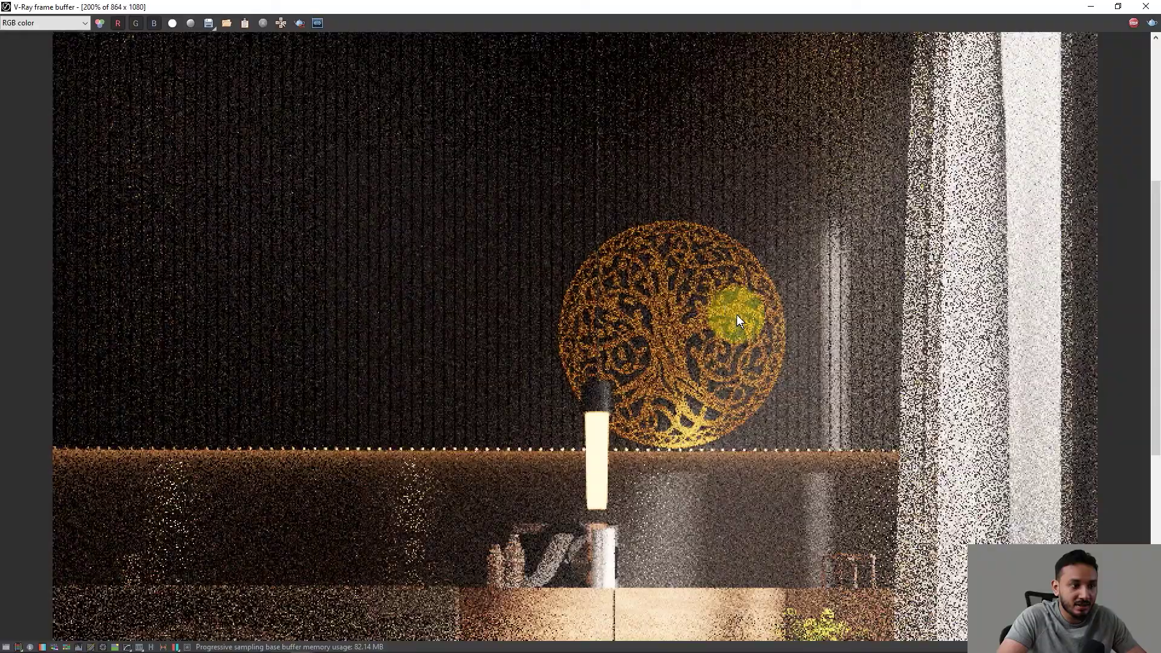
{"action": "scroll", "coordinate": [737, 315], "scroll_direction": "up", "scroll_amount": 2}
{"action": "scroll", "coordinate": [711, 352], "scroll_direction": "down", "scroll_amount": 1}
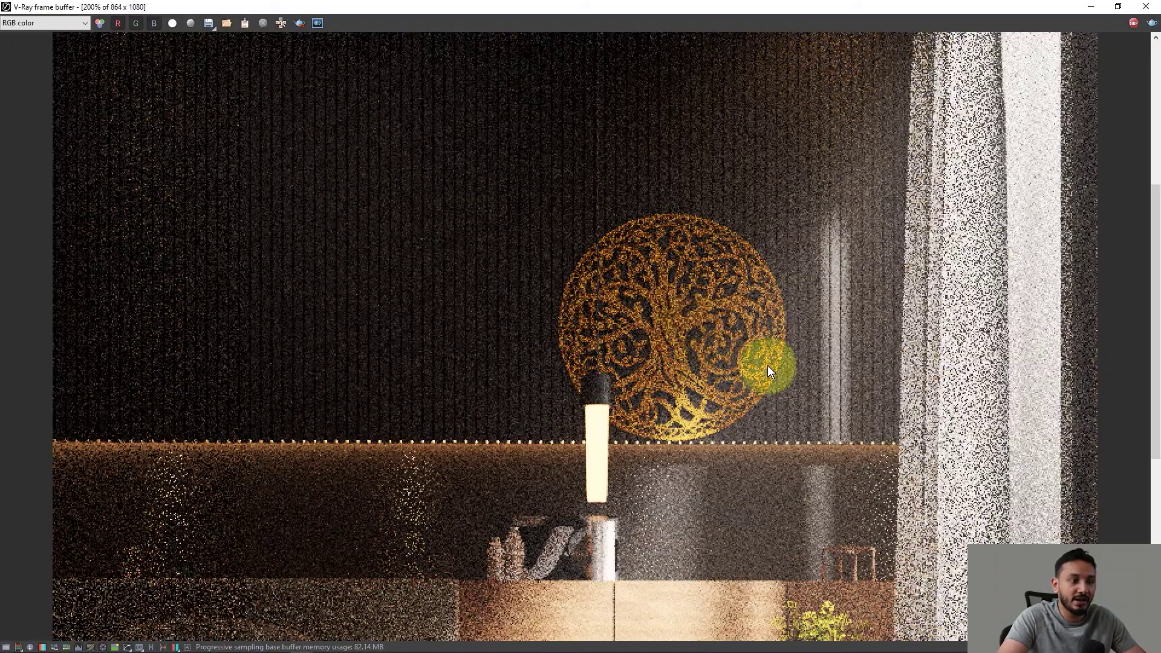
{"action": "scroll", "coordinate": [768, 367], "scroll_direction": "up", "scroll_amount": 1}
{"action": "scroll", "coordinate": [713, 301], "scroll_direction": "down", "scroll_amount": 1}
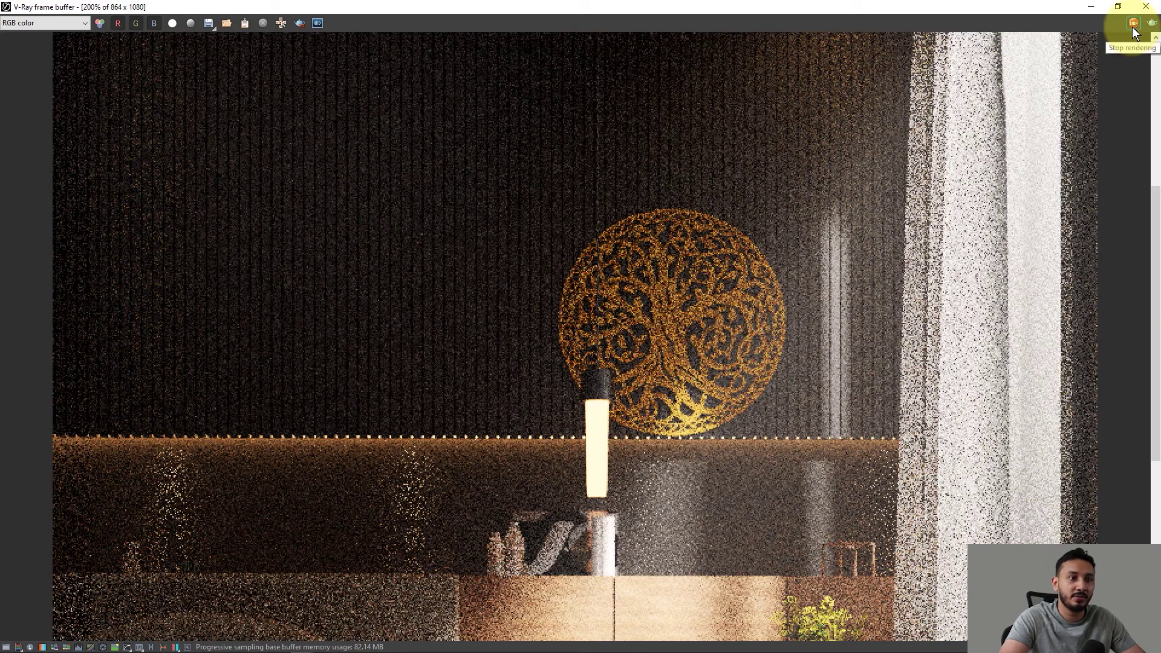
{"action": "left_click", "coordinate": [1143, 9]}
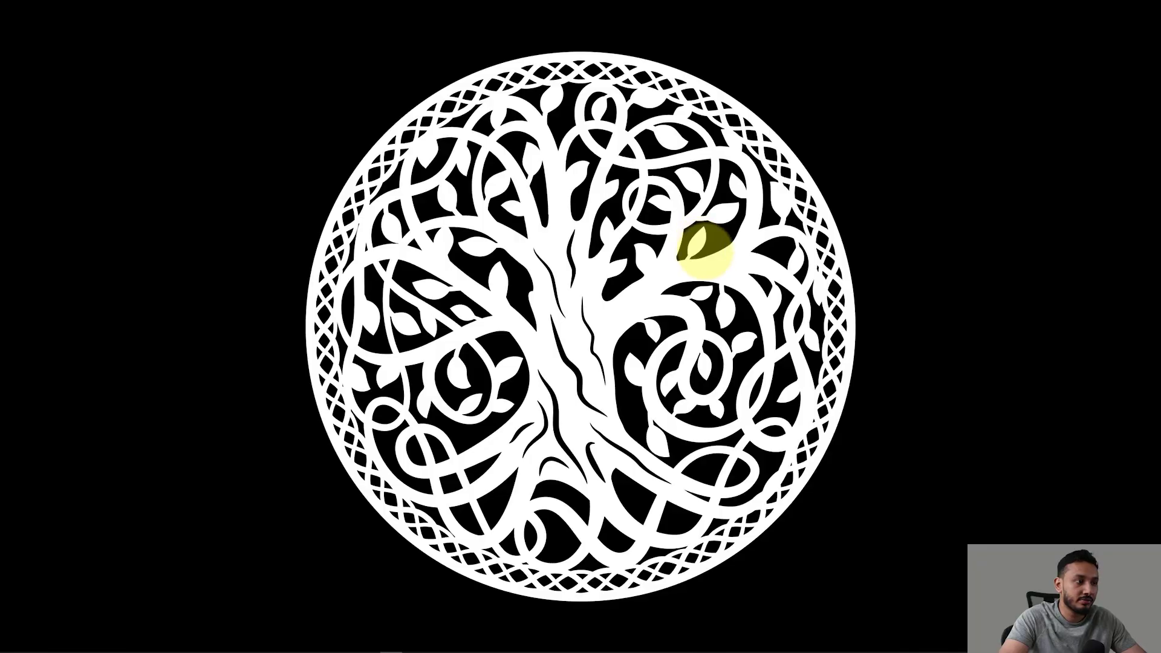